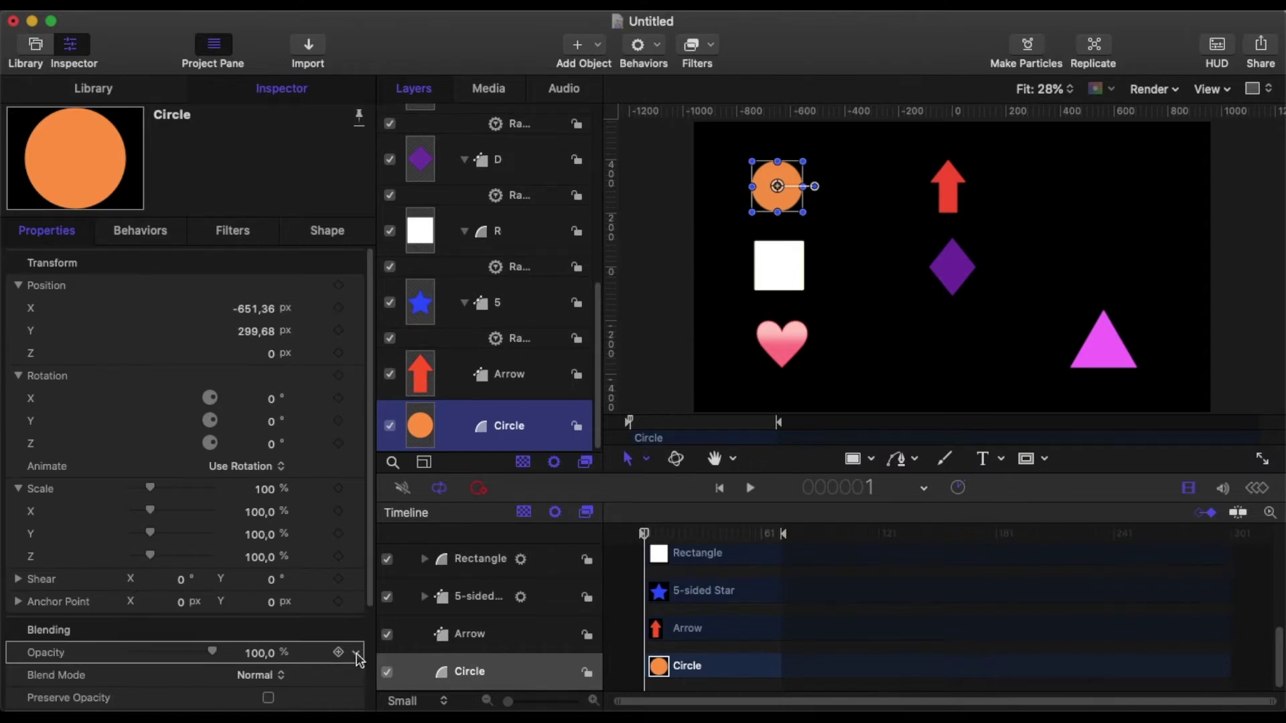
Add a Ramp parameter behavior to the circle's Opacity.
left_click(356, 654)
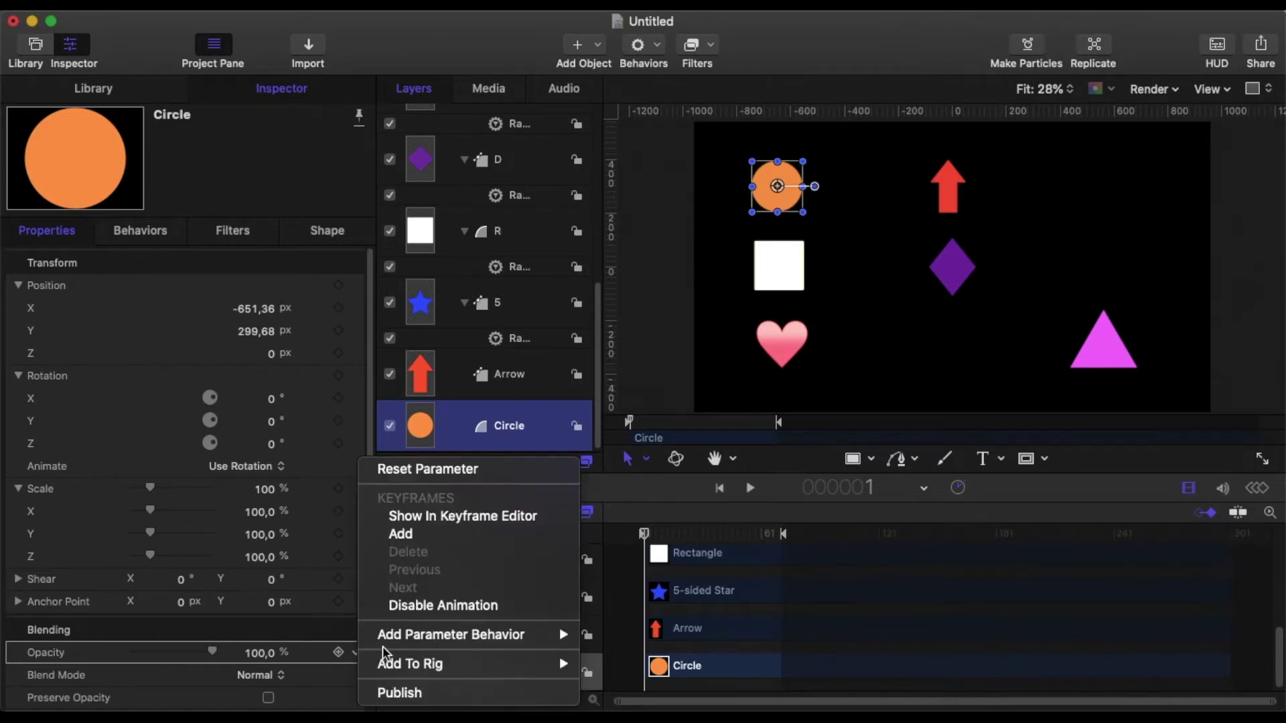
mouse_move(568, 641)
left_click(59, 655)
right_click(38, 658)
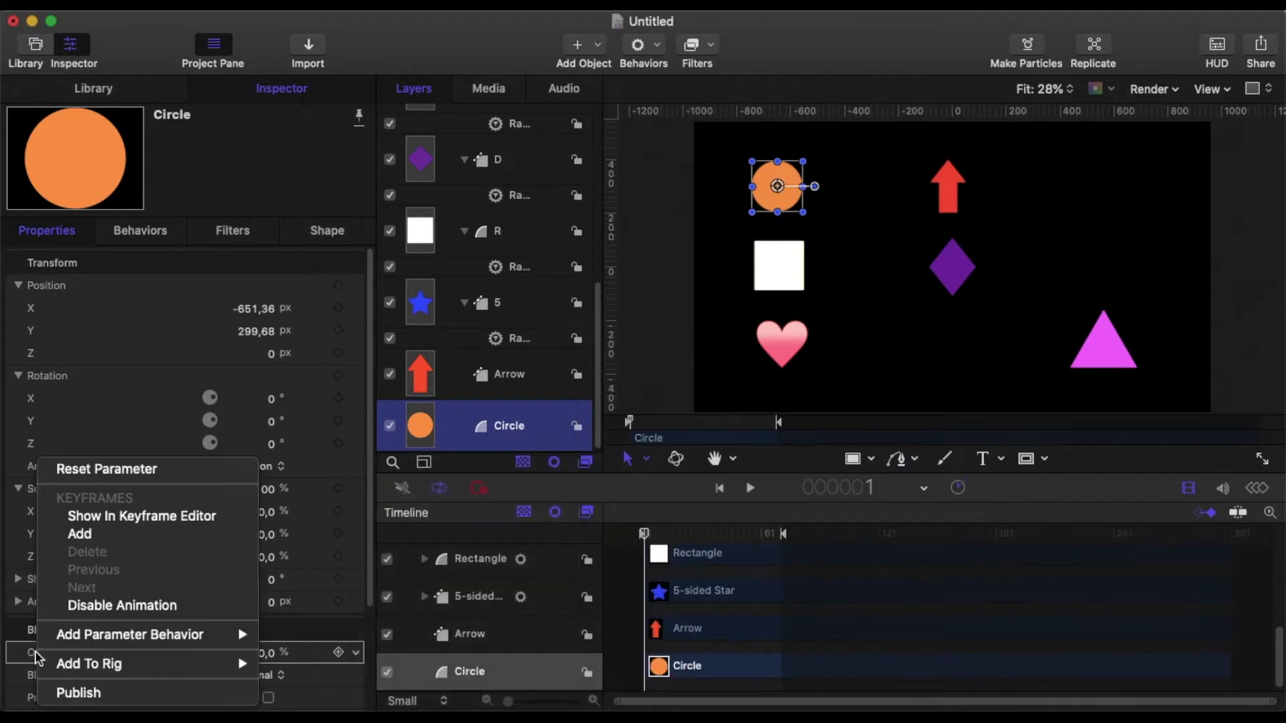
mouse_move(81, 639)
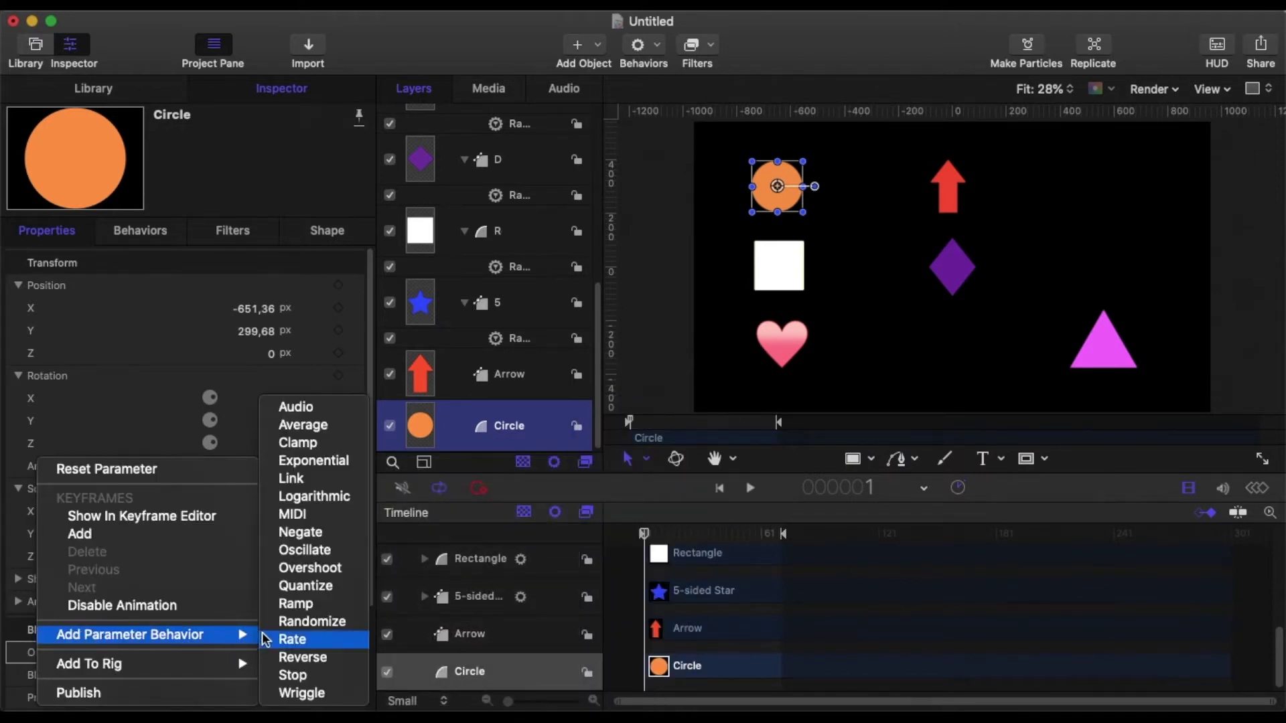
left_click(298, 605)
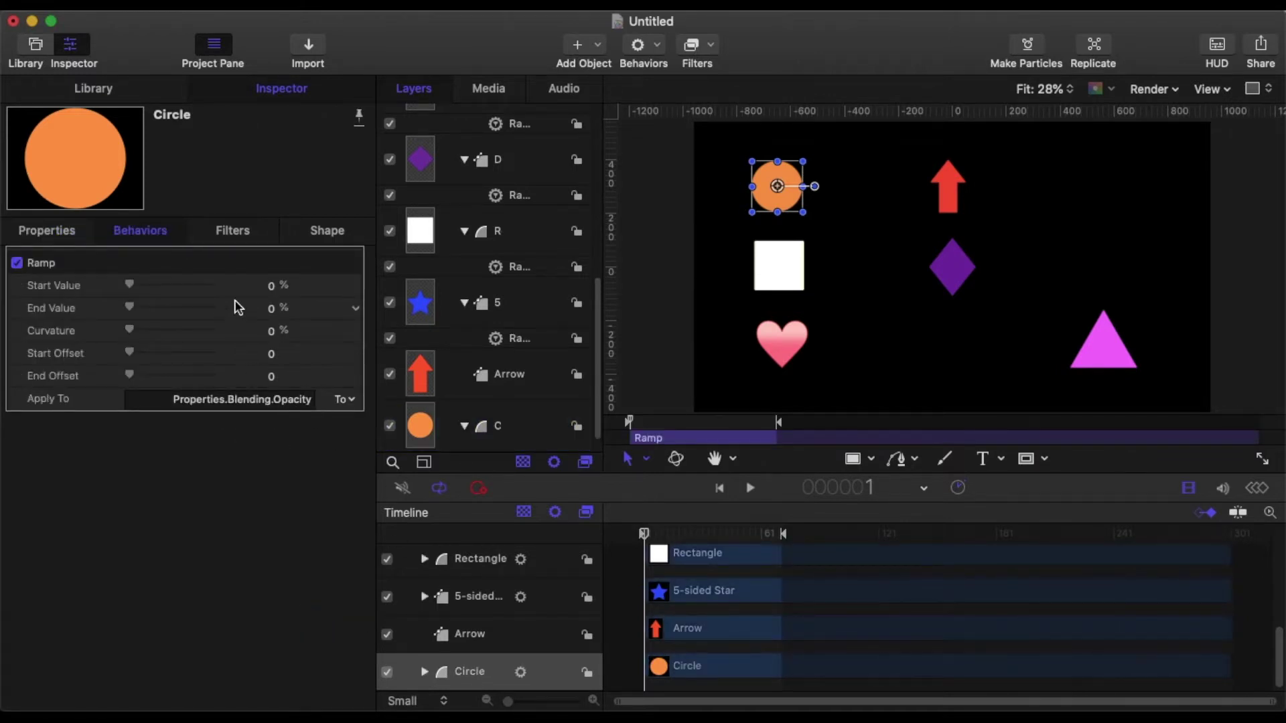
Set the circle's base Opacity to 0% and return to its Ramp settings.
left_click(30, 230)
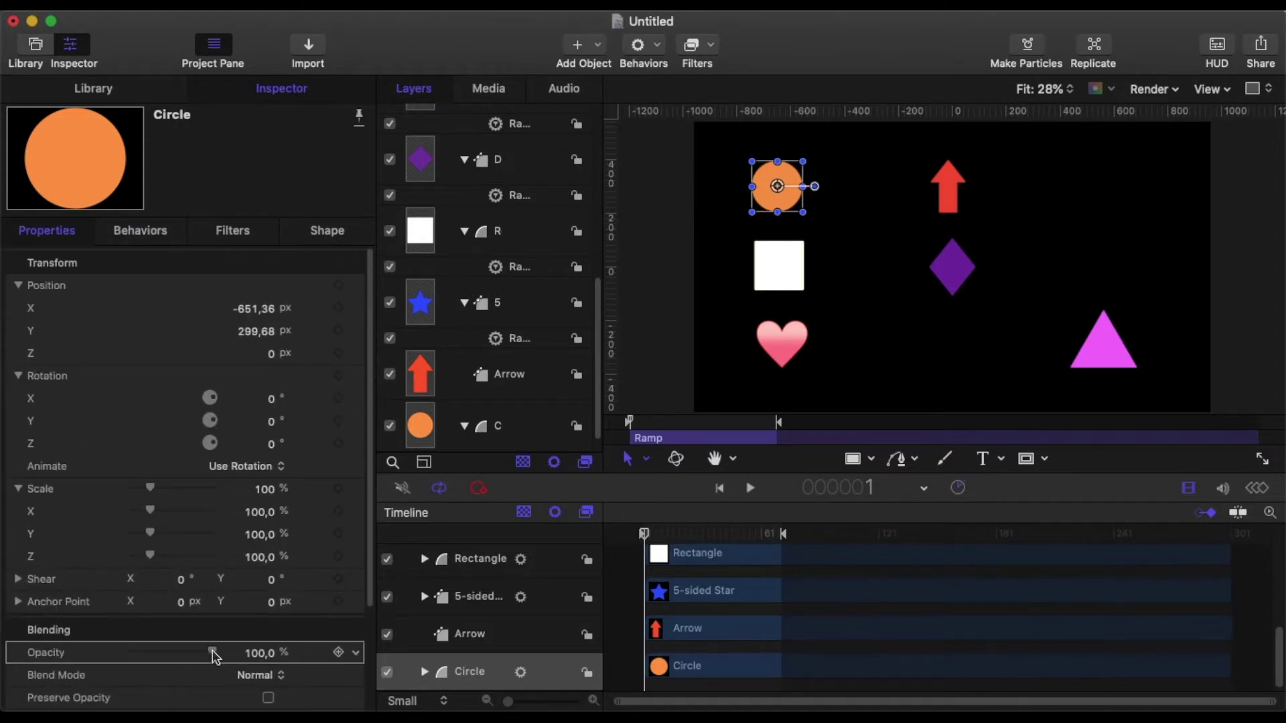
left_click_drag(213, 656, 86, 657)
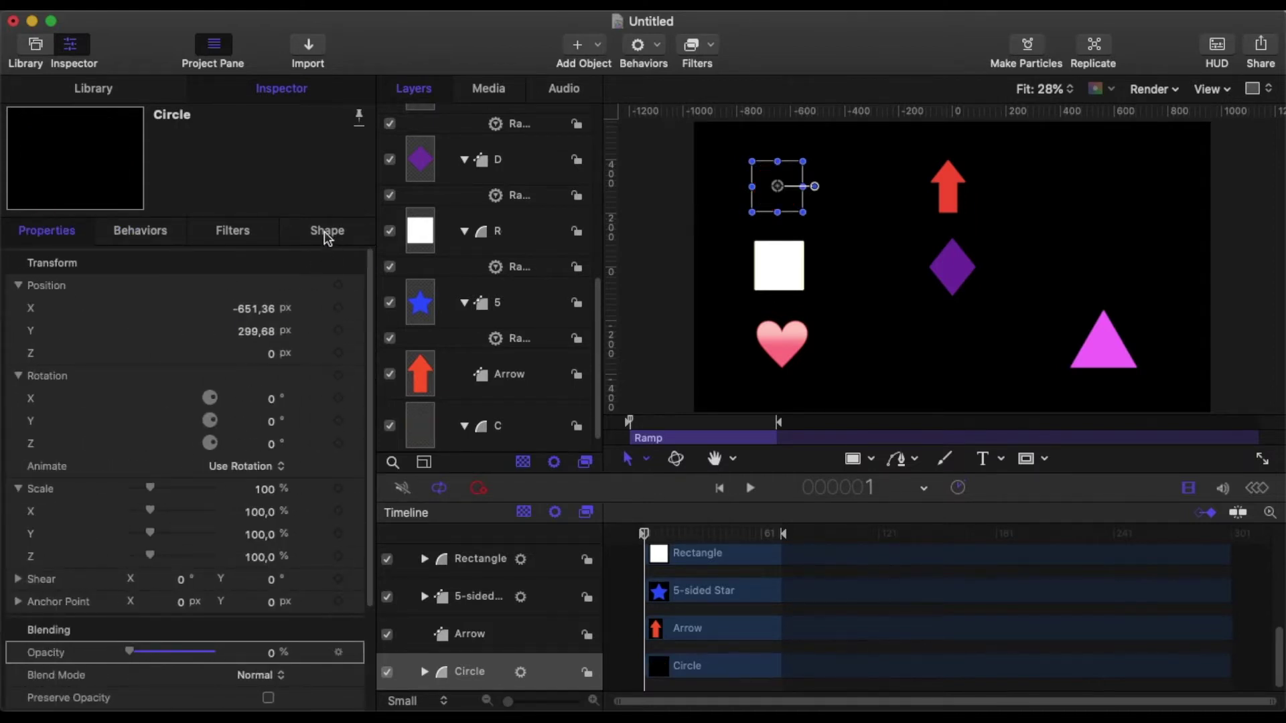
left_click(164, 230)
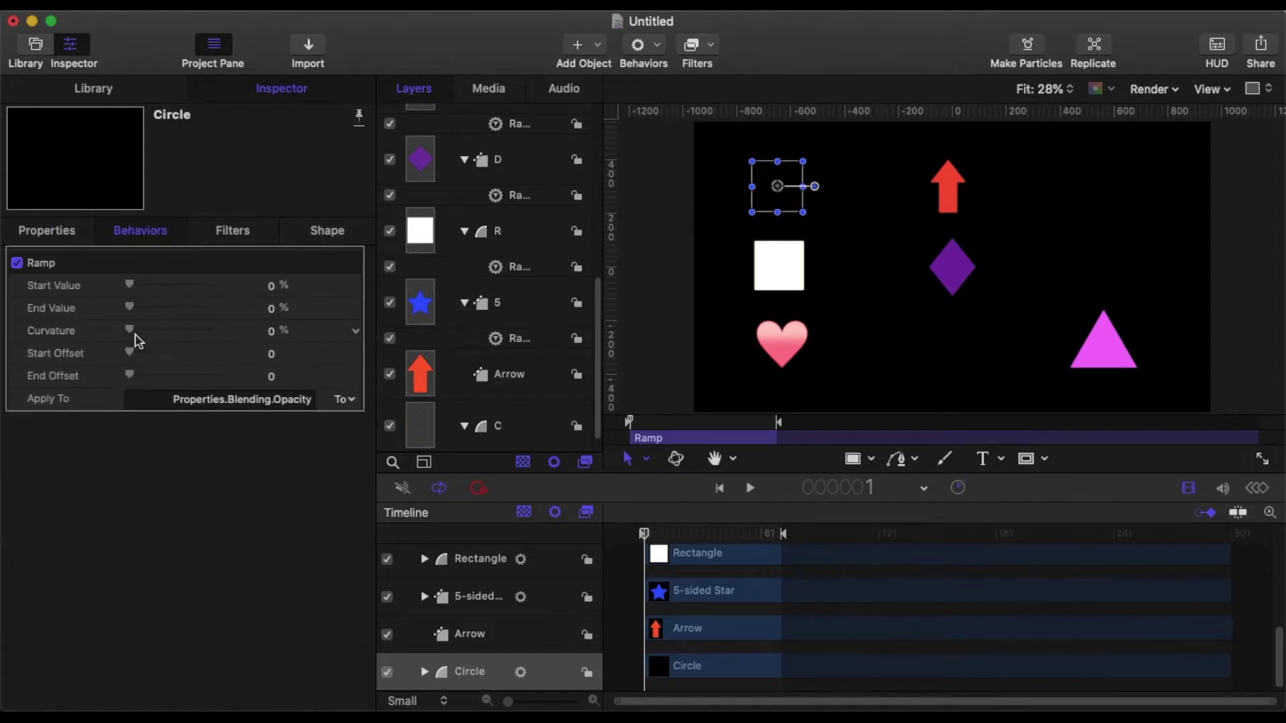
Set the circle's Ramp to End Value 100%, Curvature 100%, Start Offset 30 and End Offset 240, and preview the fade-in.
left_click(272, 309)
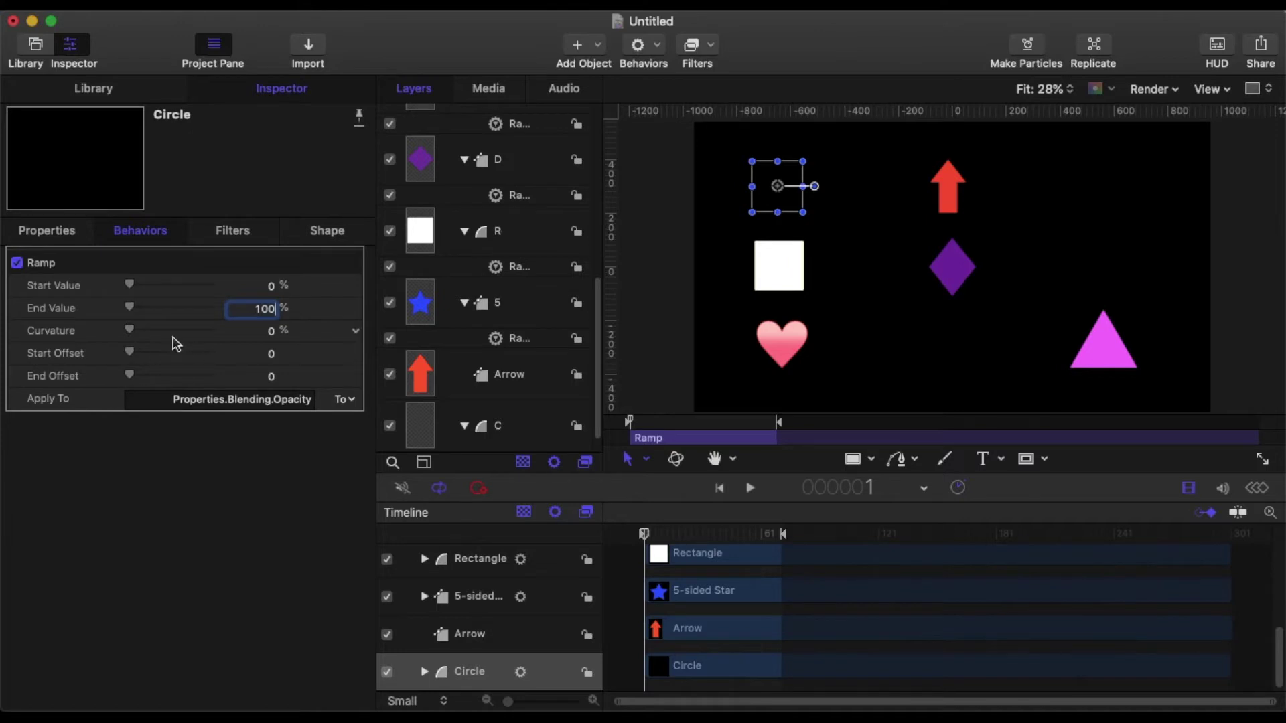
left_click_drag(130, 331, 242, 350)
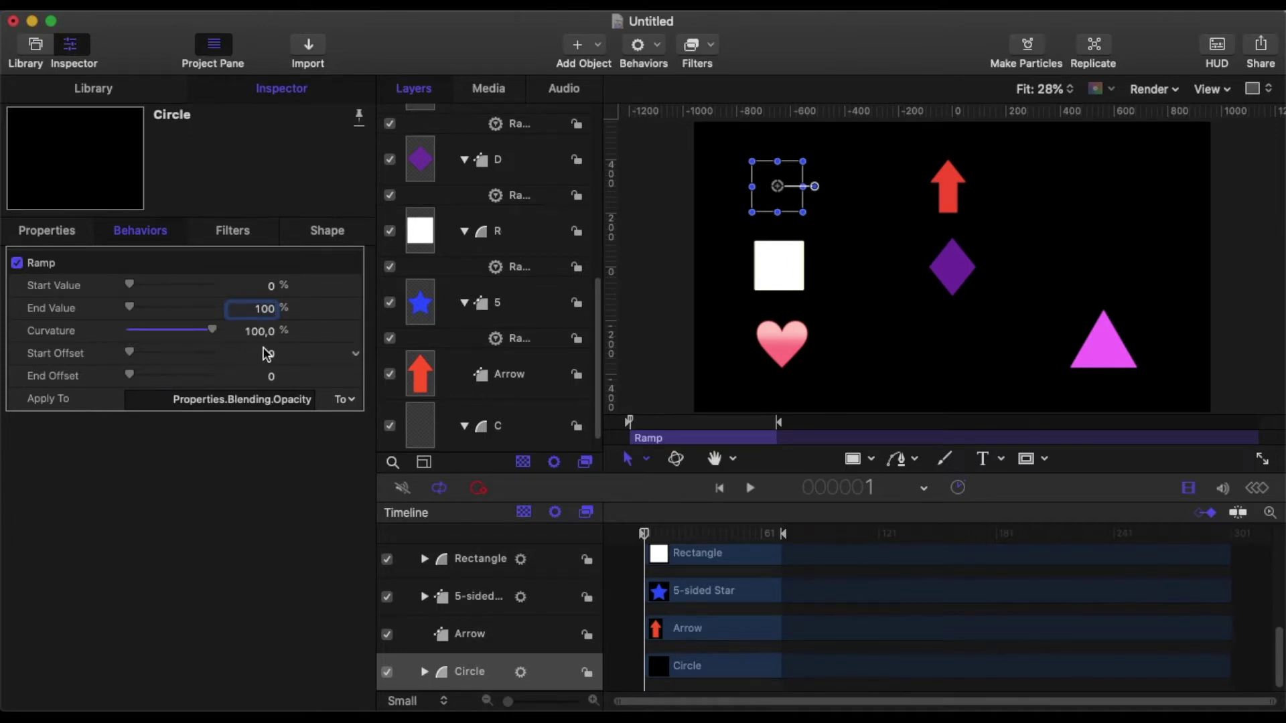
left_click(272, 354)
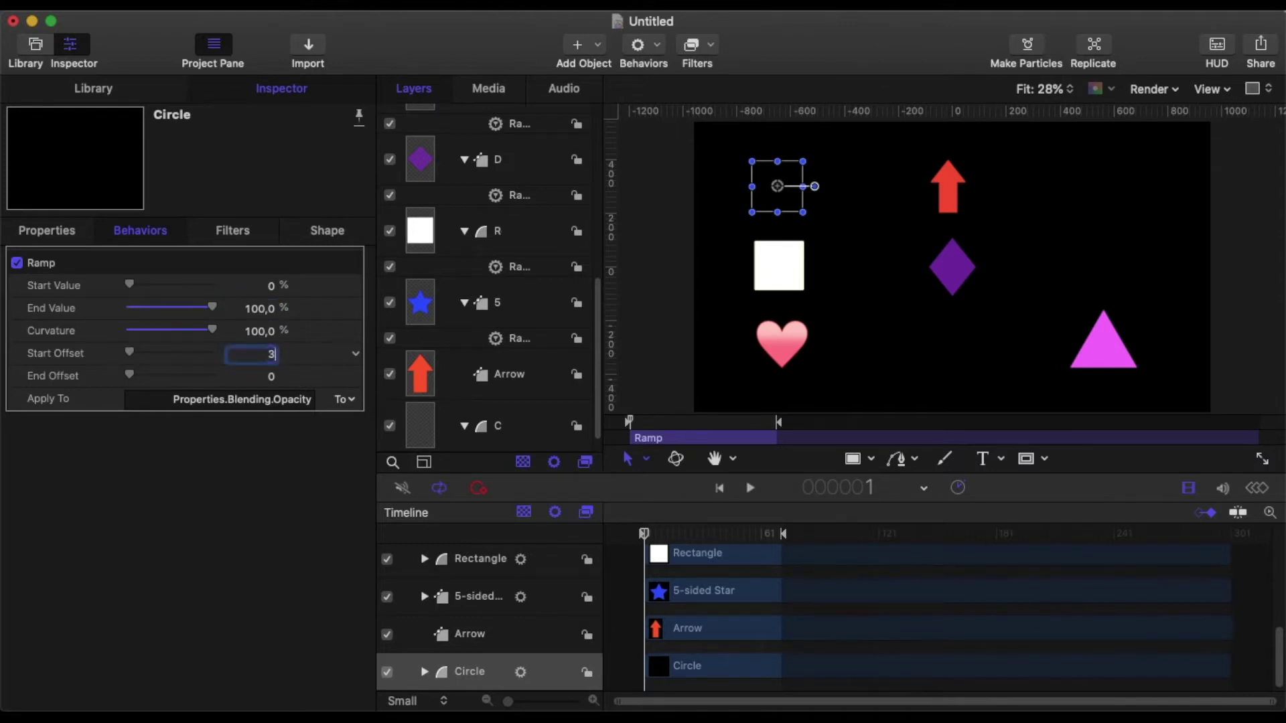
type("30")
key("Return")
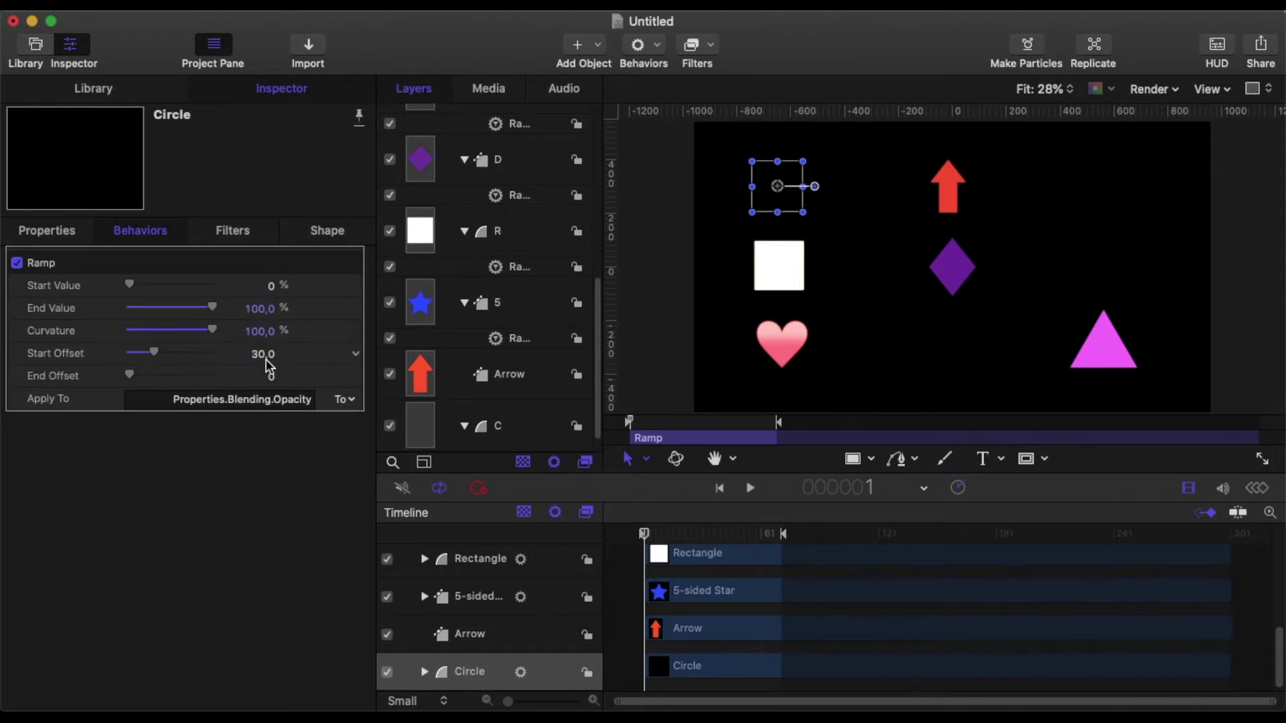
left_click(272, 377)
key("Return")
left_click(751, 492)
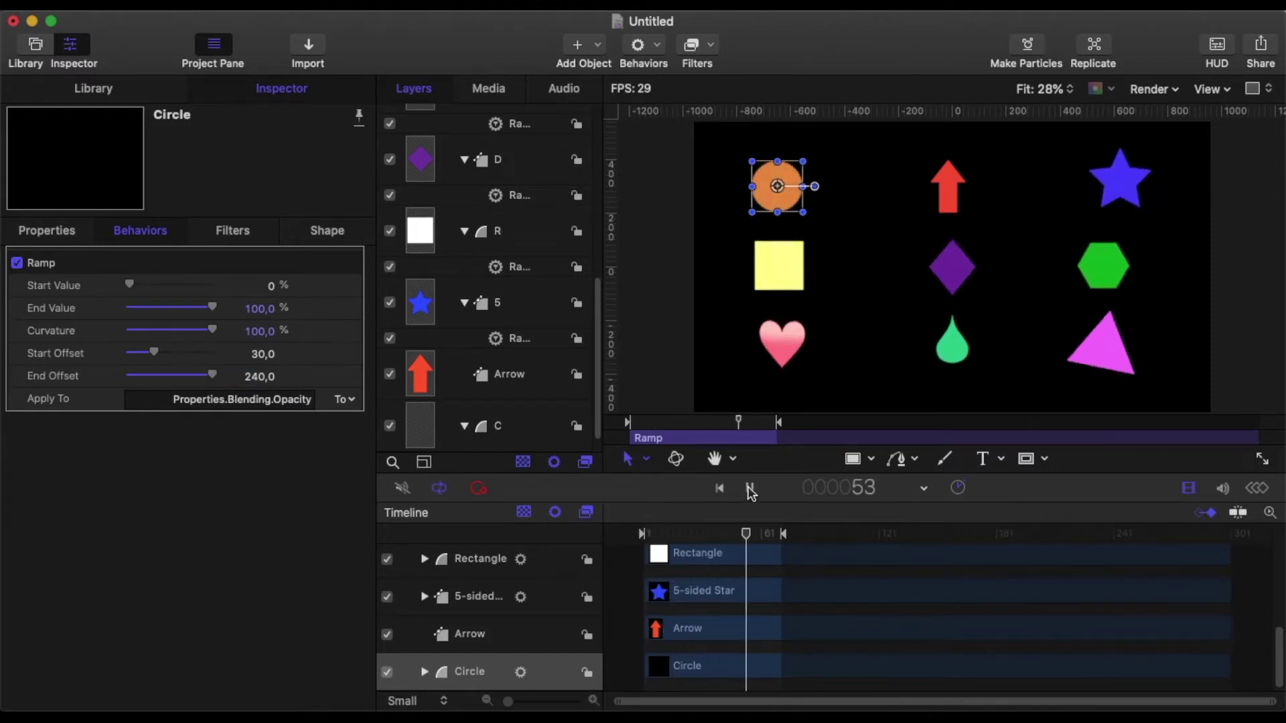
left_click(751, 492)
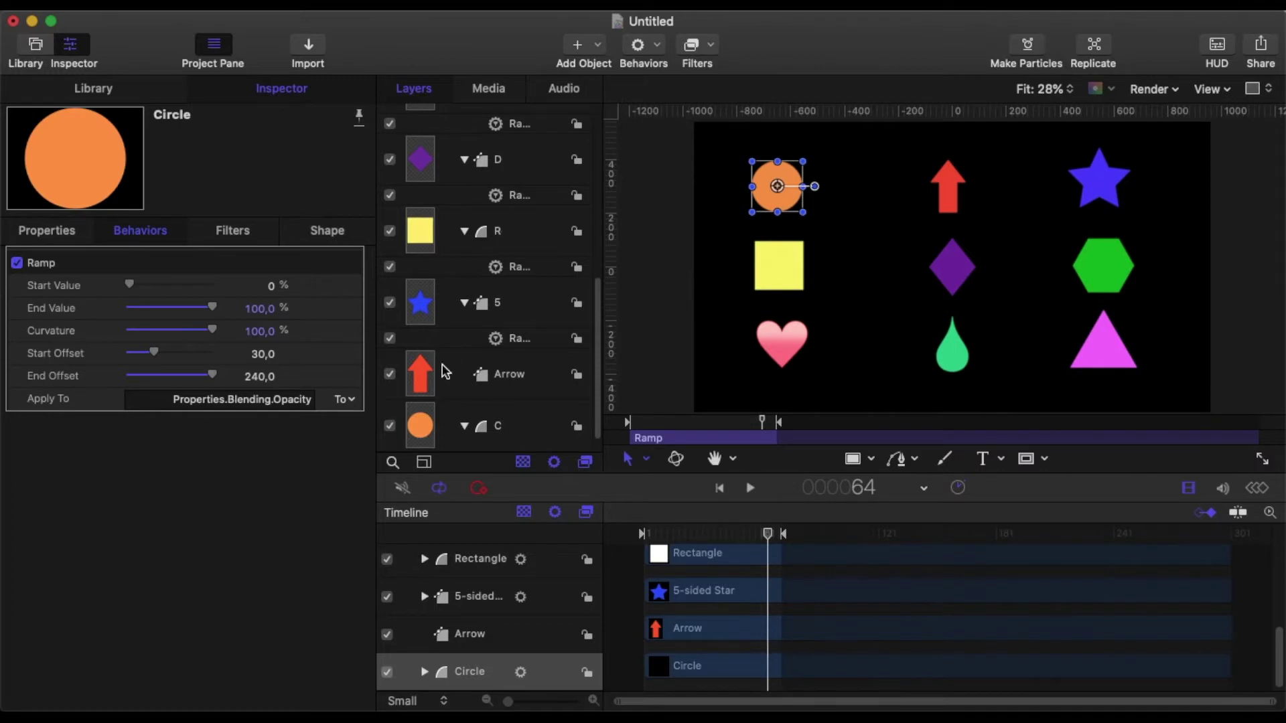
Add a Ramp parameter behavior to the red arrow.
left_click(511, 382)
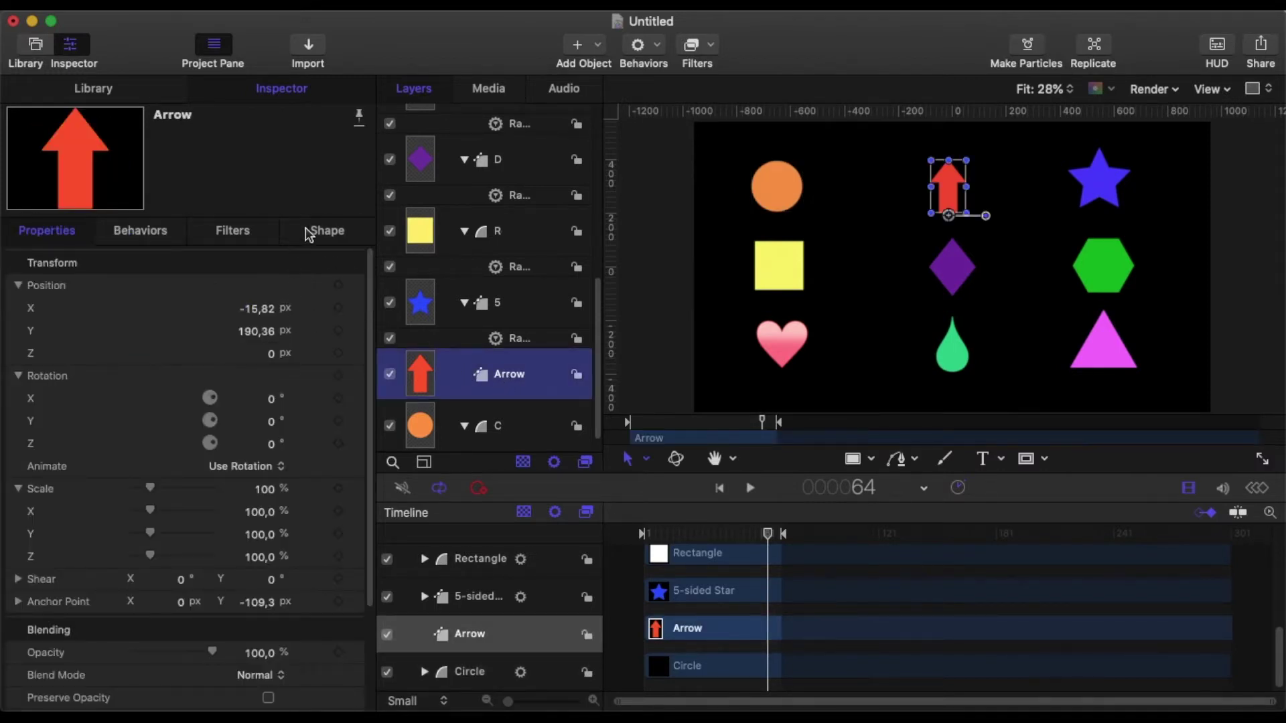
left_click(661, 48)
mouse_move(683, 138)
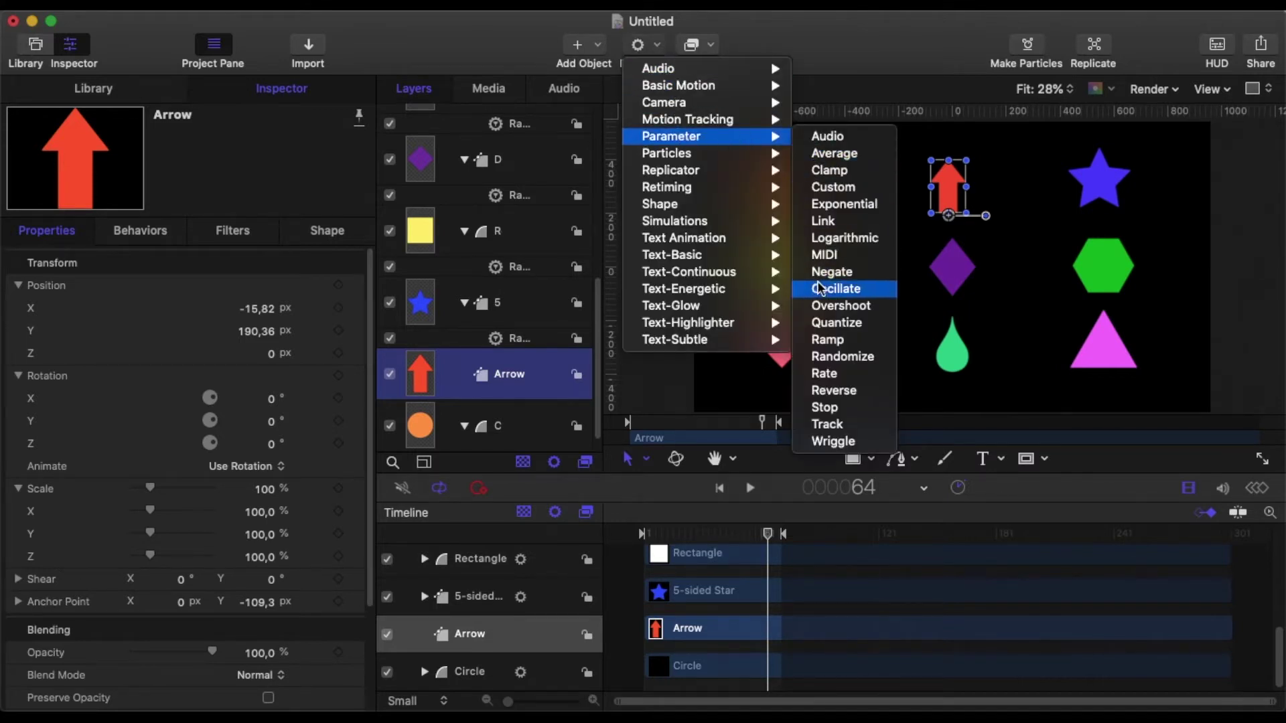
left_click(828, 345)
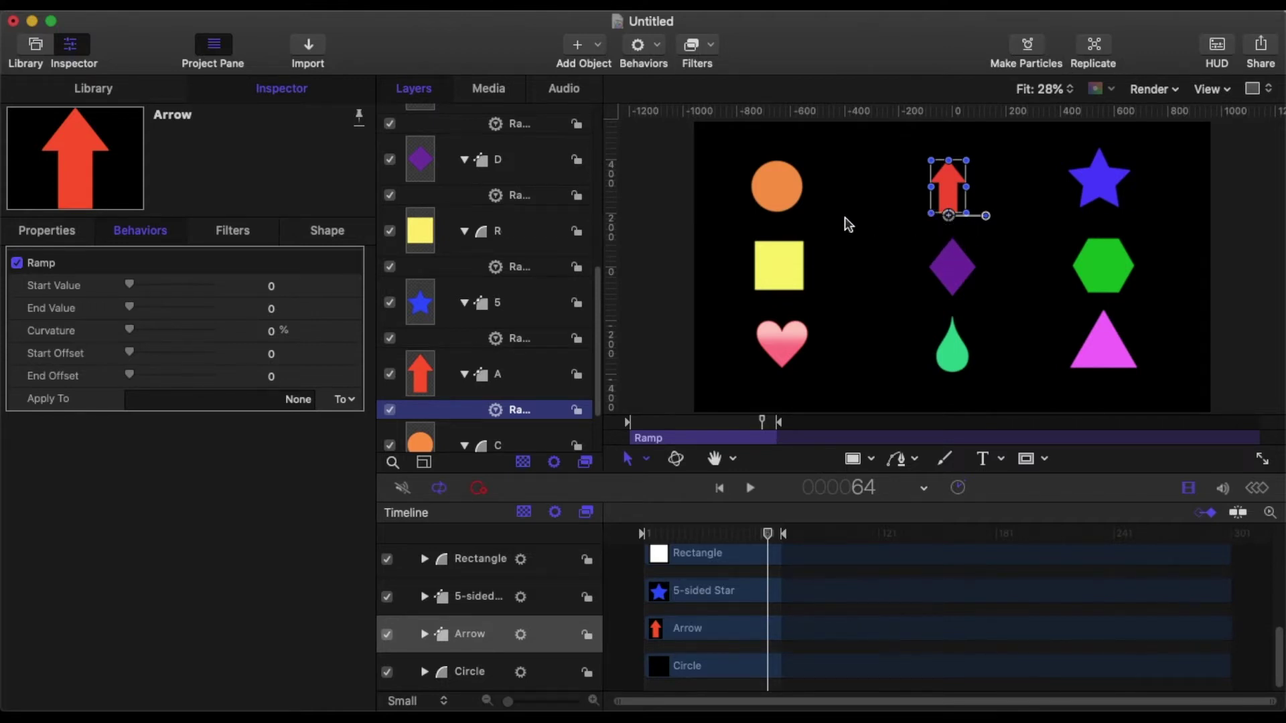
Apply the arrow's Ramp to its Y scale property.
left_click(351, 400)
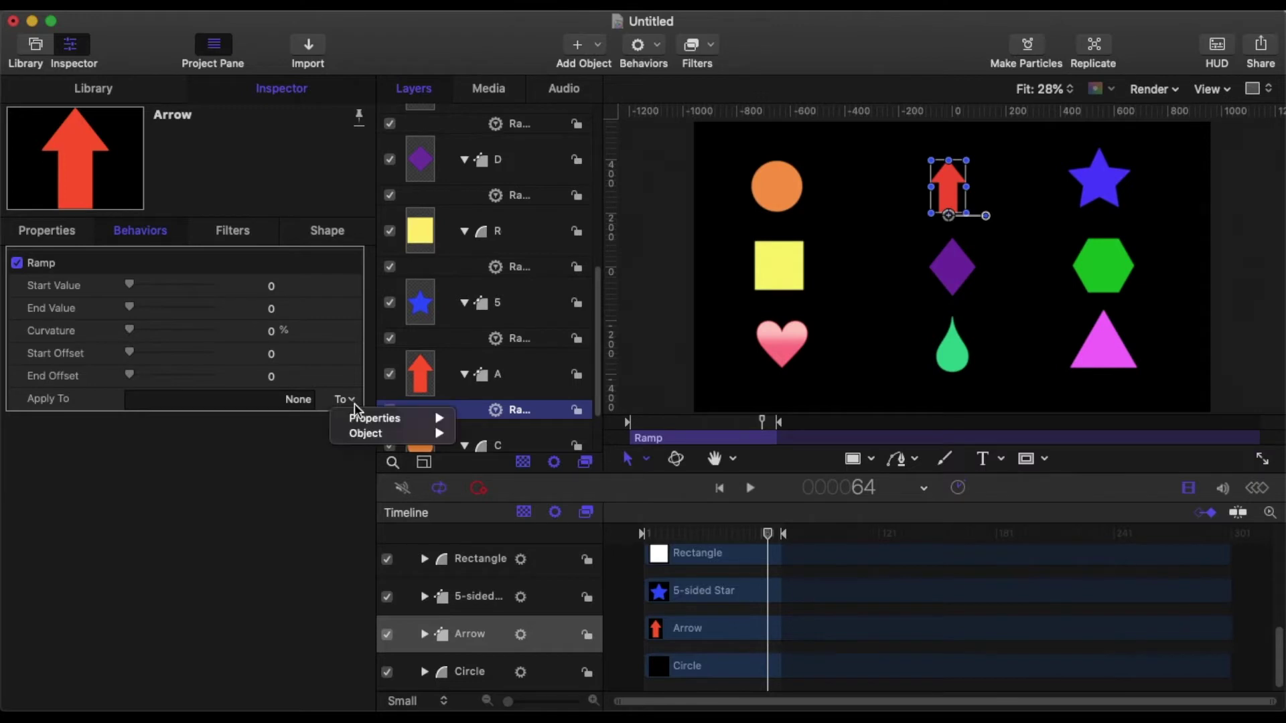
mouse_move(415, 419)
mouse_move(546, 420)
mouse_move(662, 426)
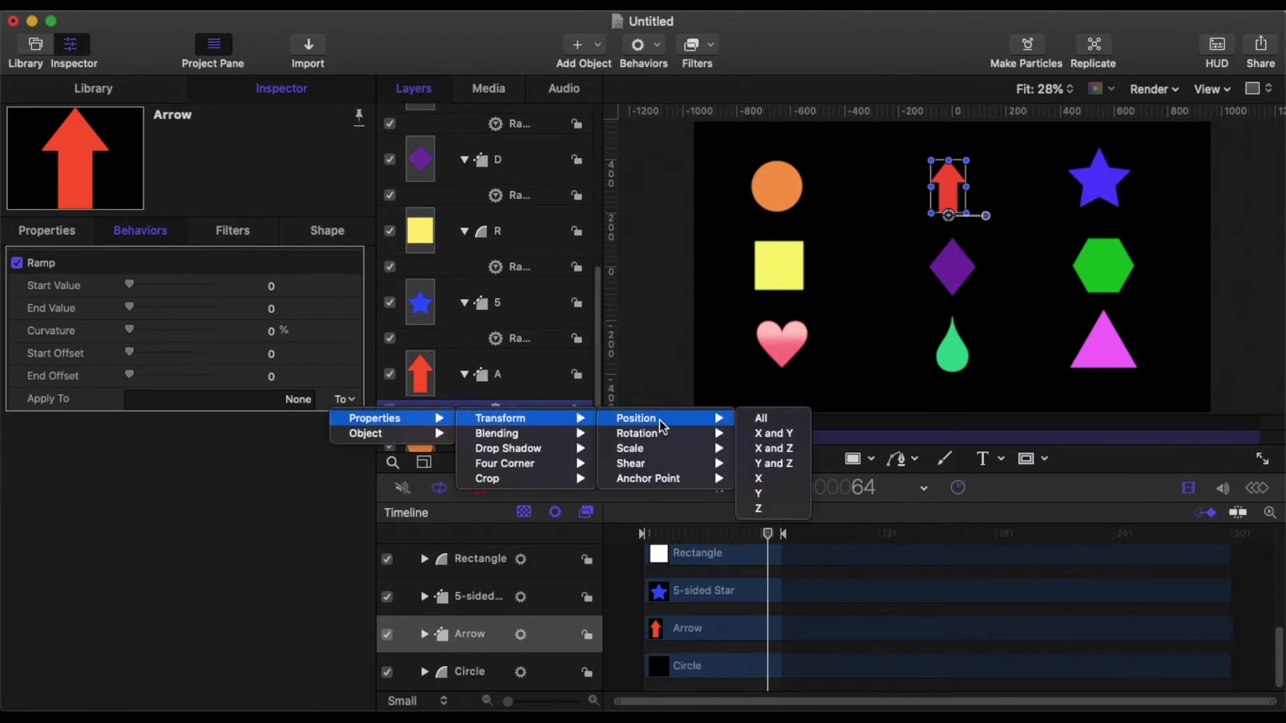
mouse_move(696, 449)
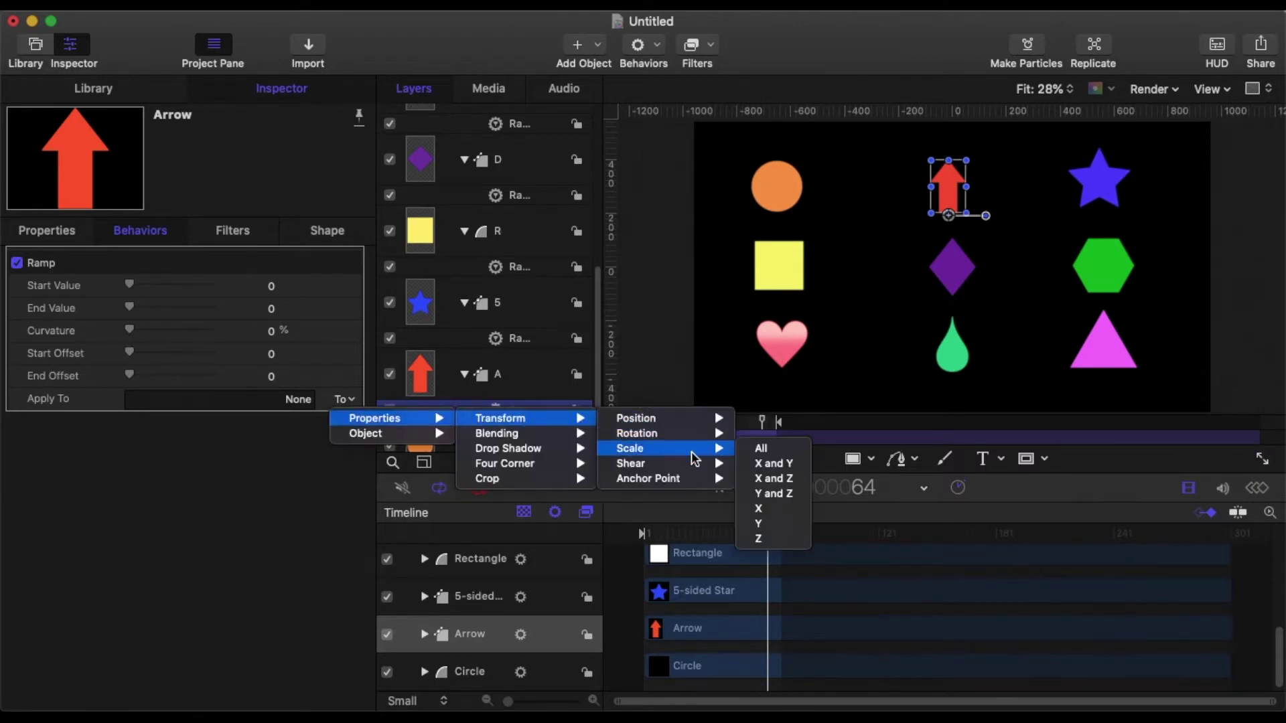
left_click(771, 526)
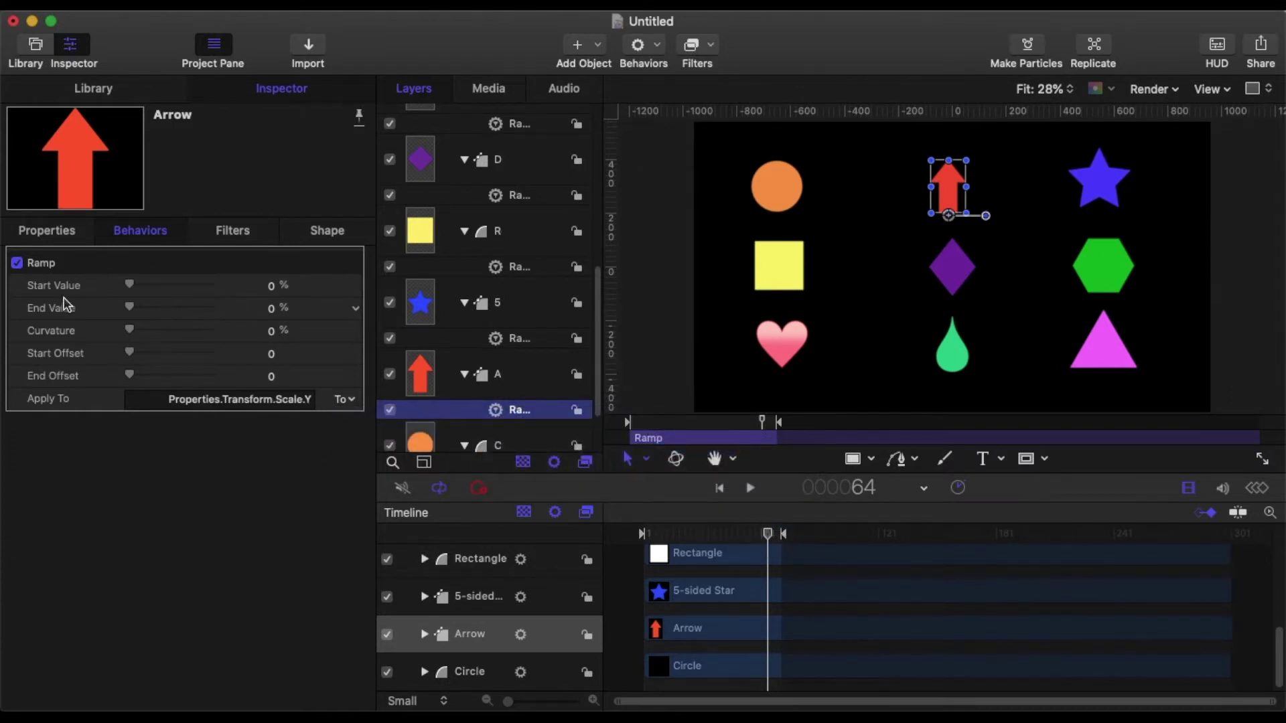
Set the arrow's base Y scale to 0% and return to its Ramp settings.
left_click(48, 232)
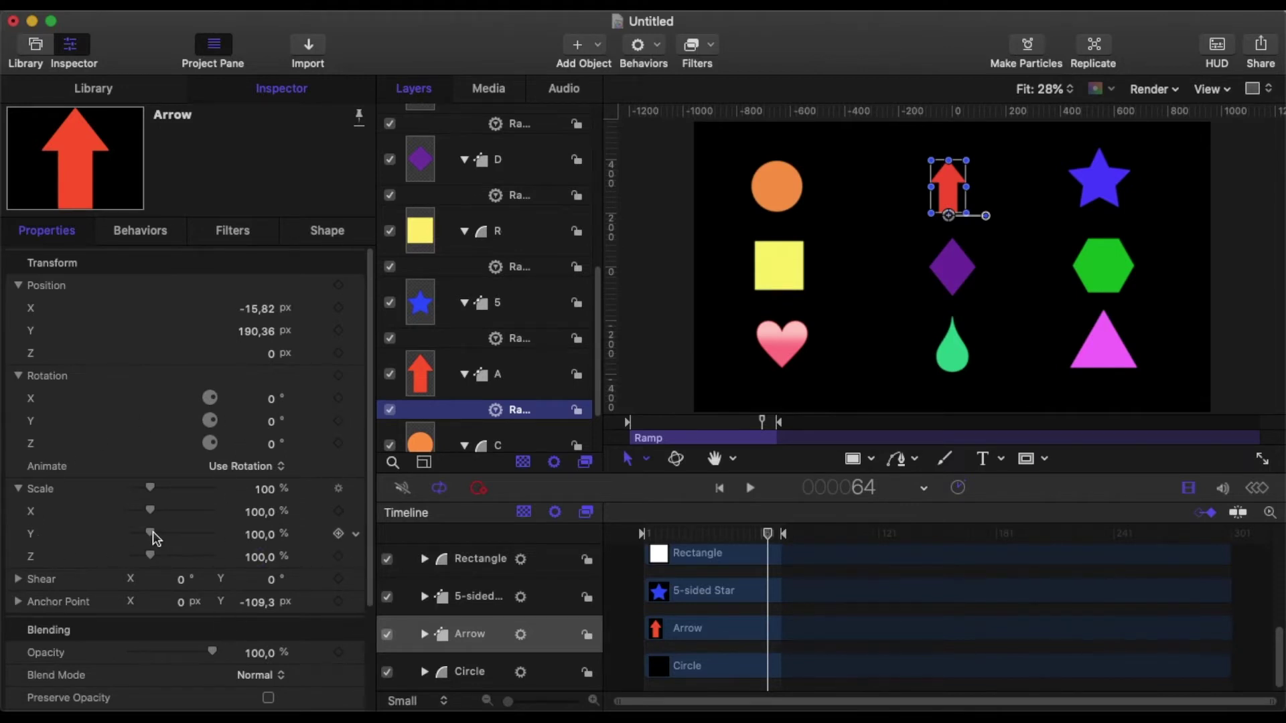
left_click_drag(153, 534, 124, 540)
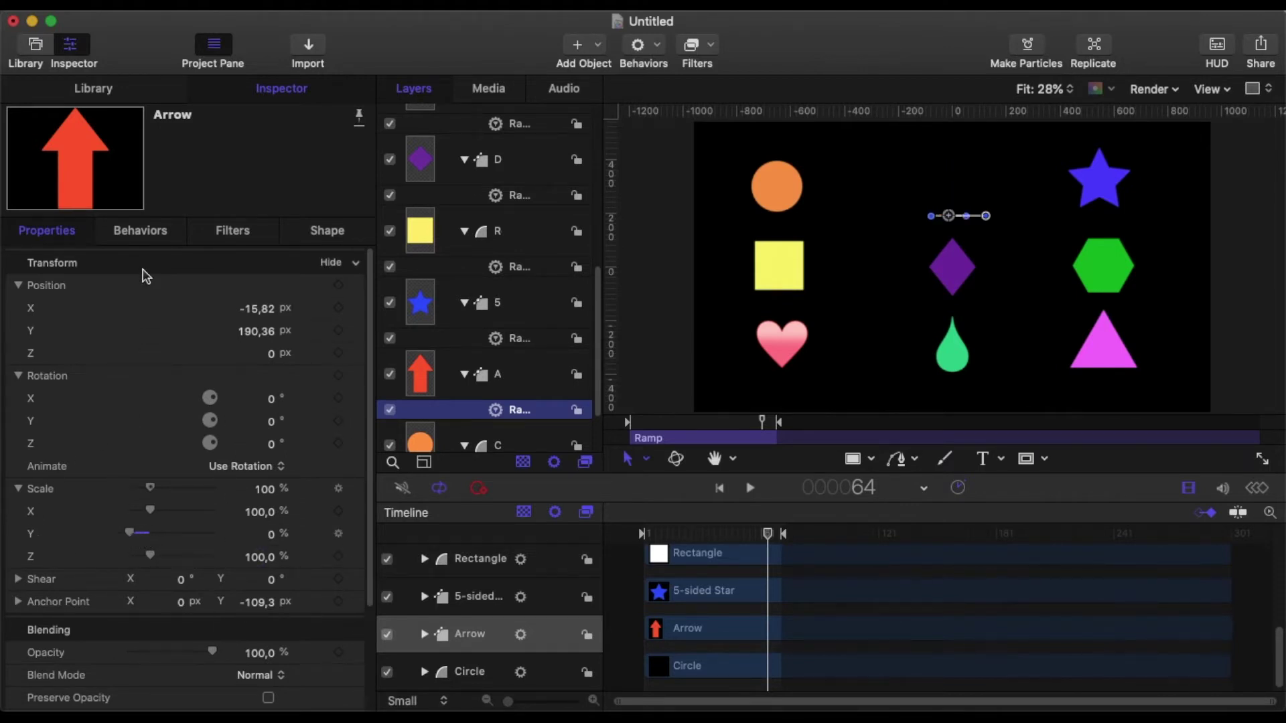
left_click(127, 235)
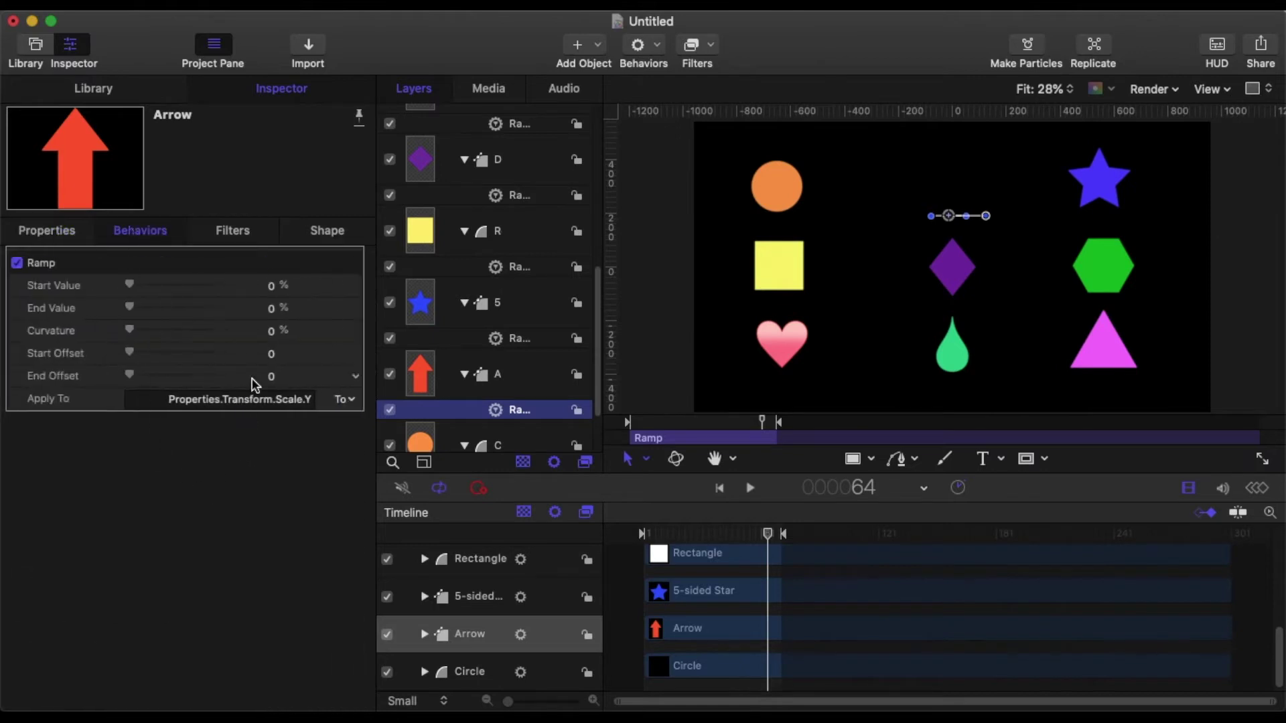
Set the arrow's Ramp to End Value 100%, Curvature 100%, Start Offset 30 and End Offset 240, and preview from frame 1.
left_click(275, 309)
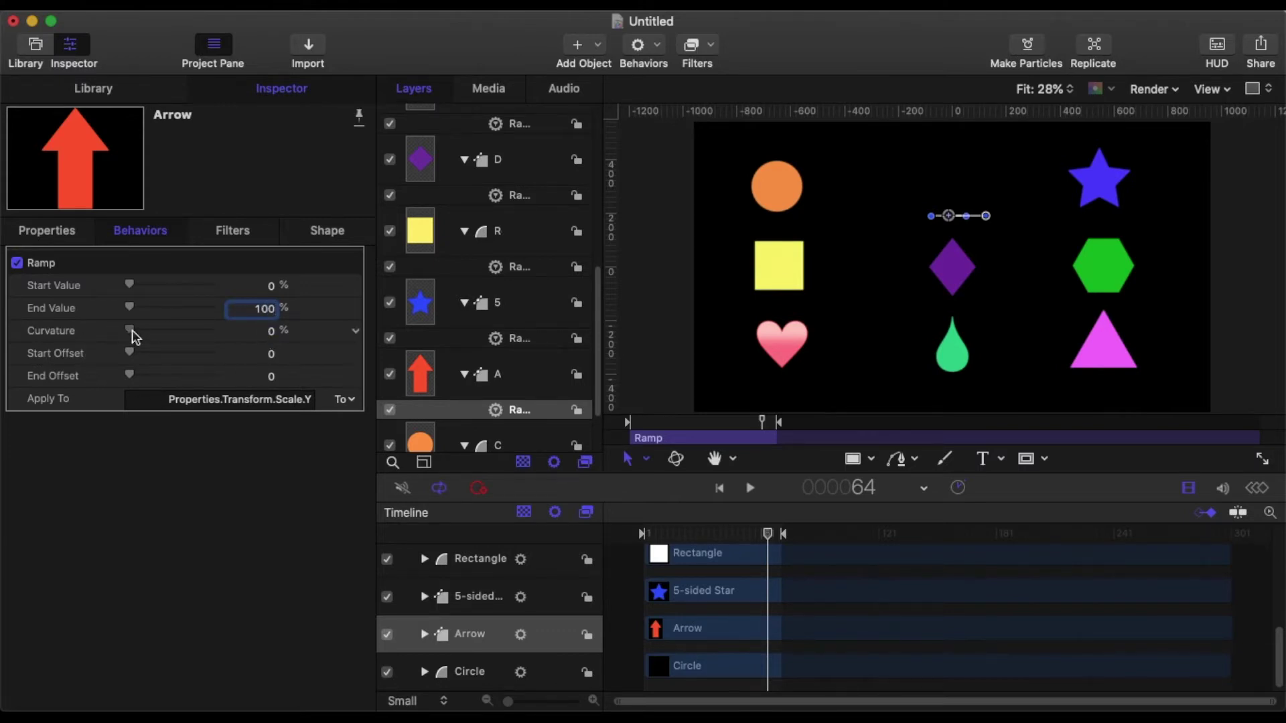
left_click_drag(133, 330, 268, 347)
left_click(271, 354)
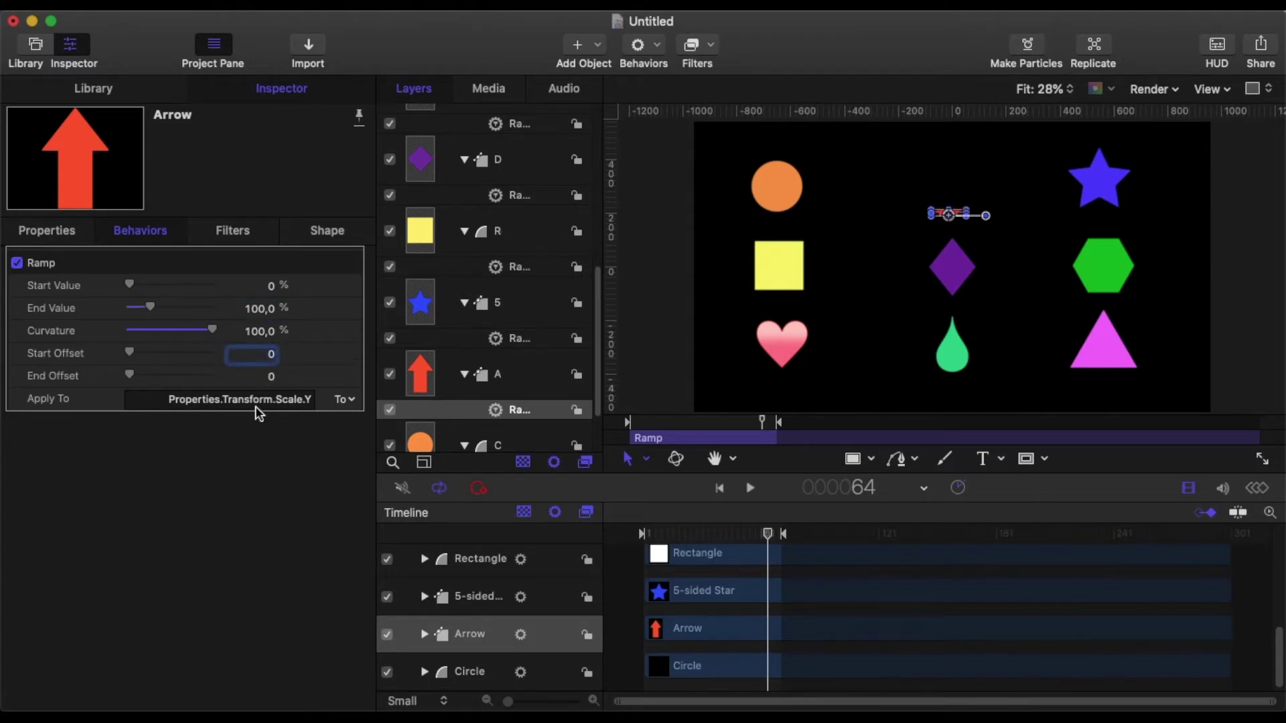
type("30")
left_click(271, 379)
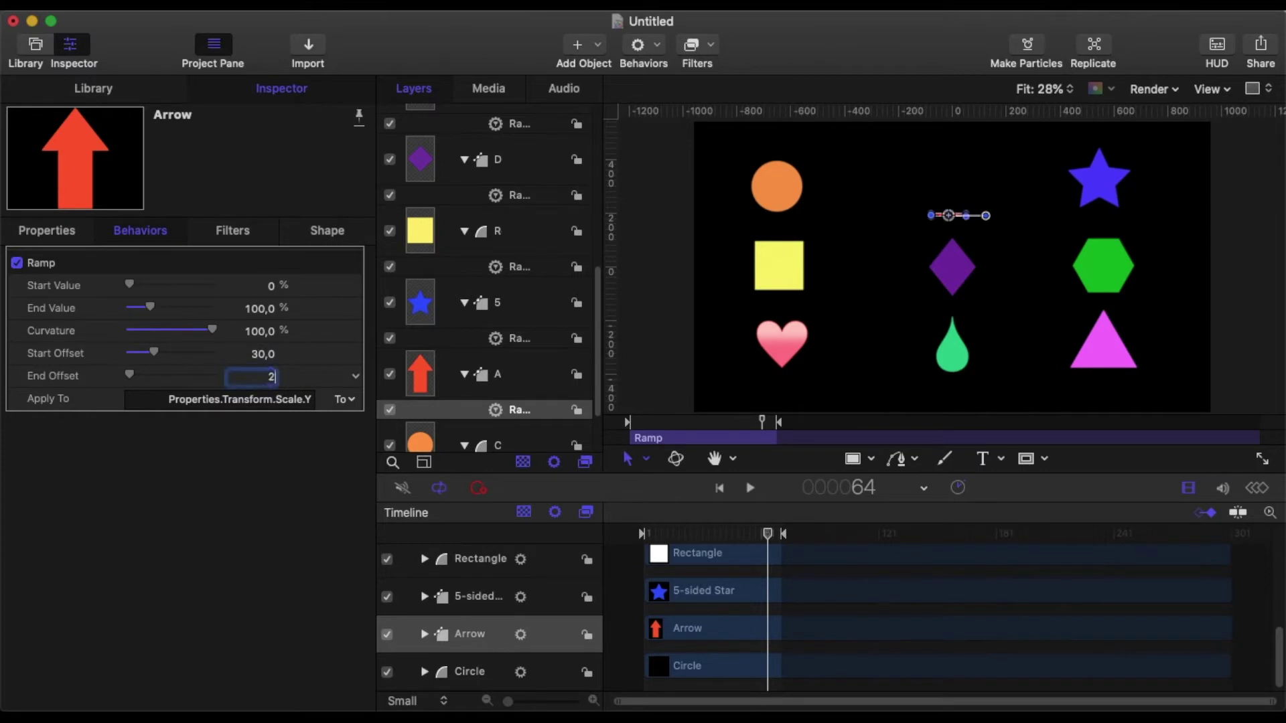
key("Return")
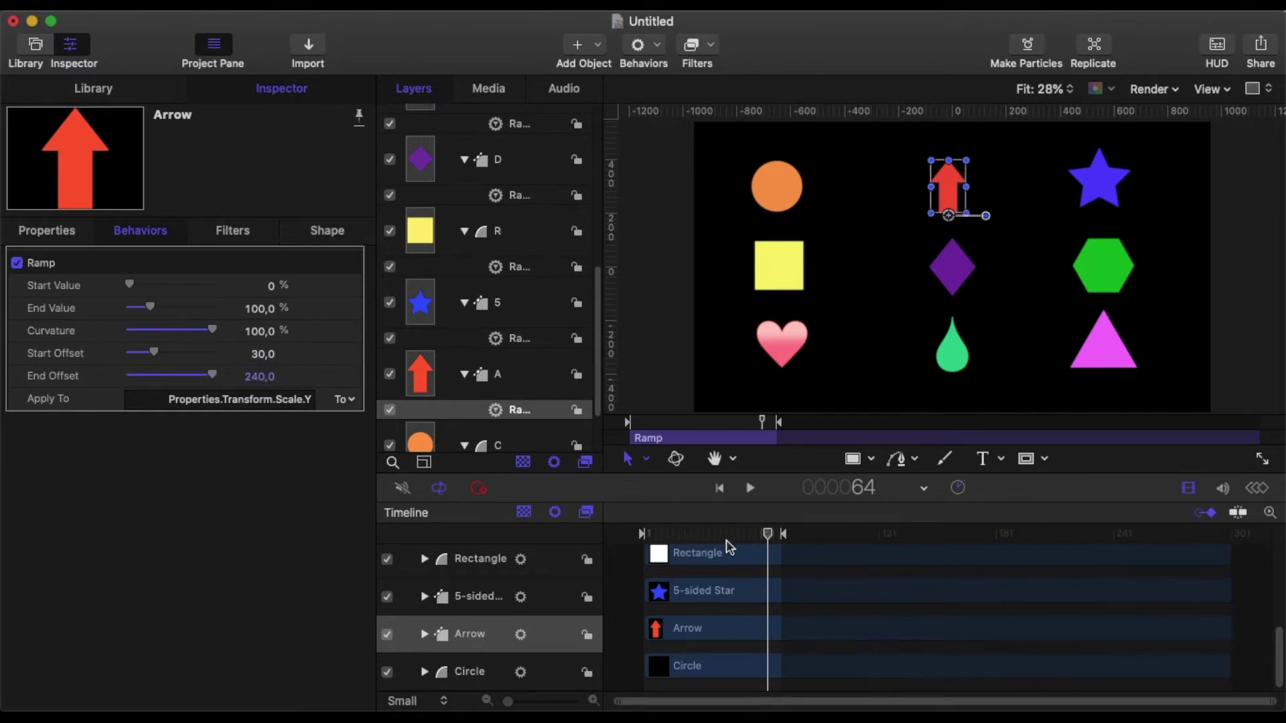
left_click_drag(767, 535, 577, 536)
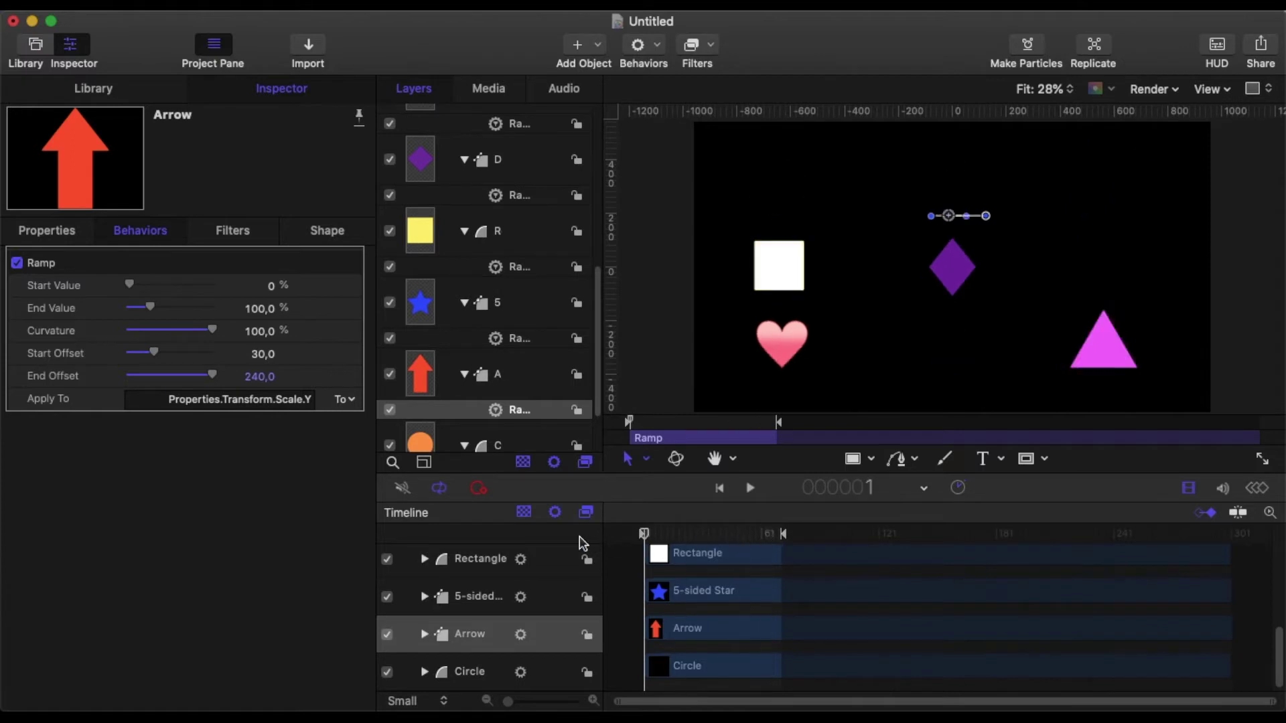
left_click(756, 491)
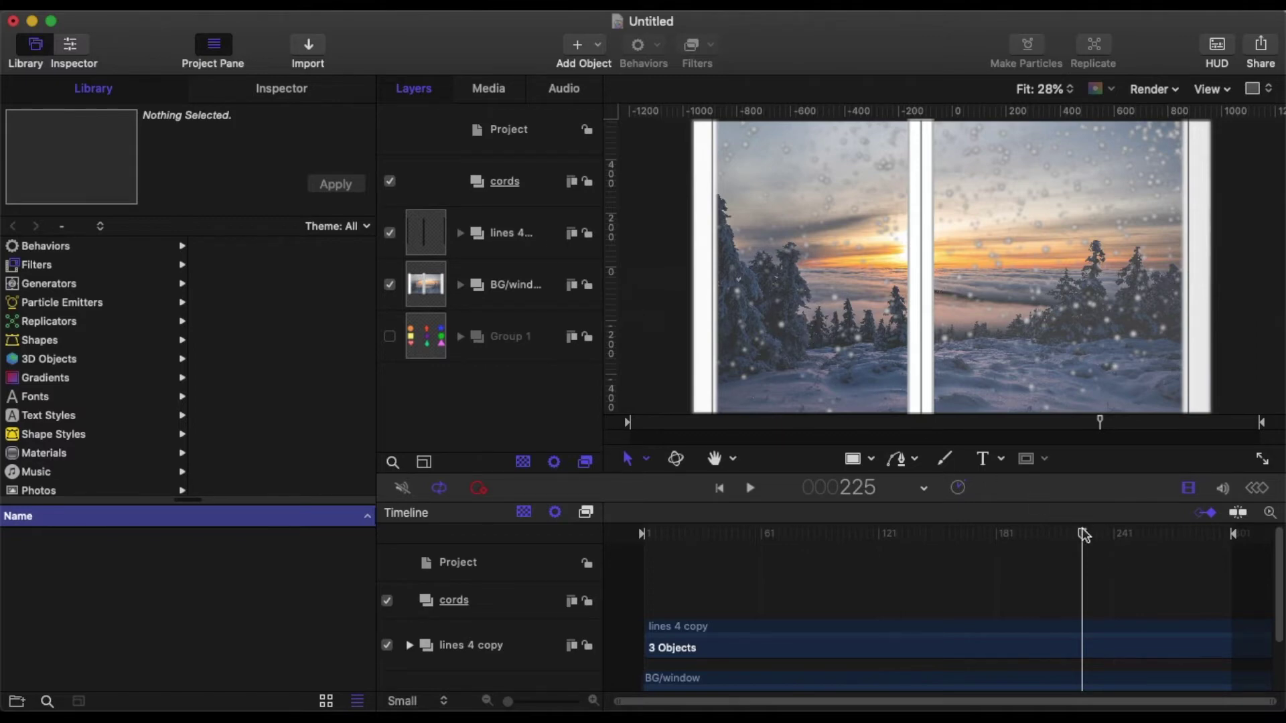
Play the snowy window scene from frame 1 to examine it, and return the playhead to the start.
left_click_drag(1082, 534, 645, 534)
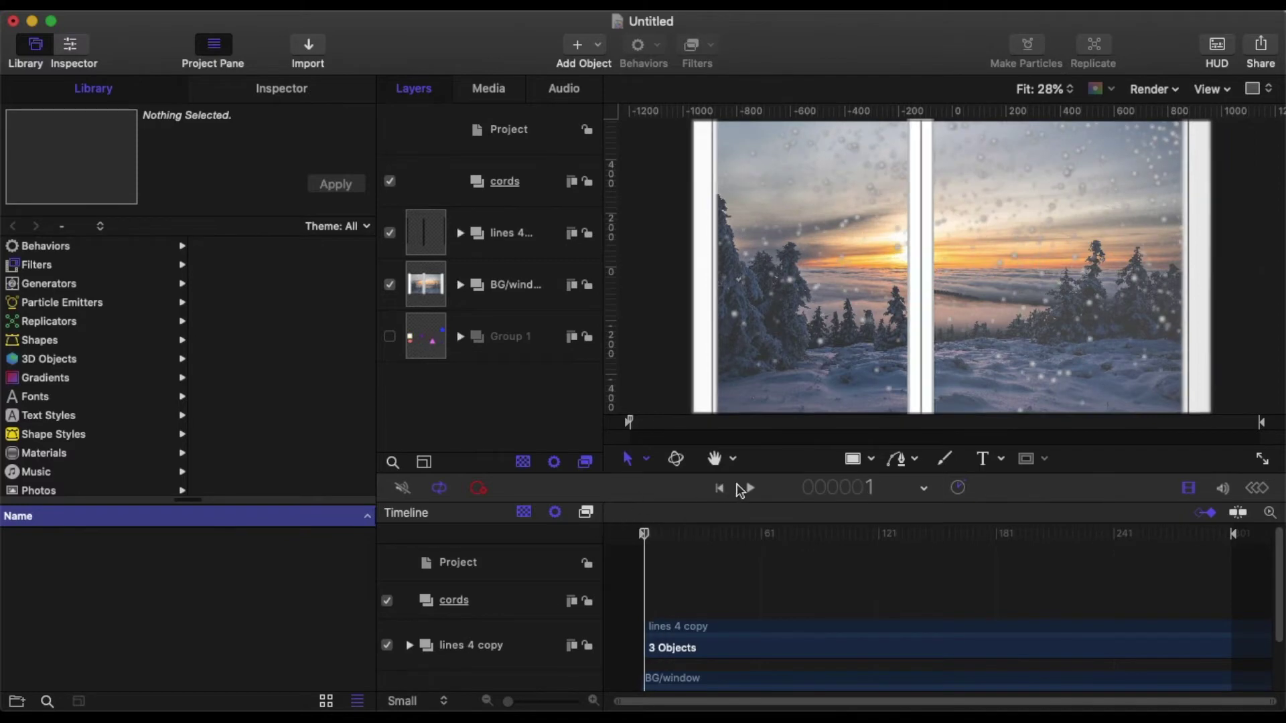
left_click(757, 489)
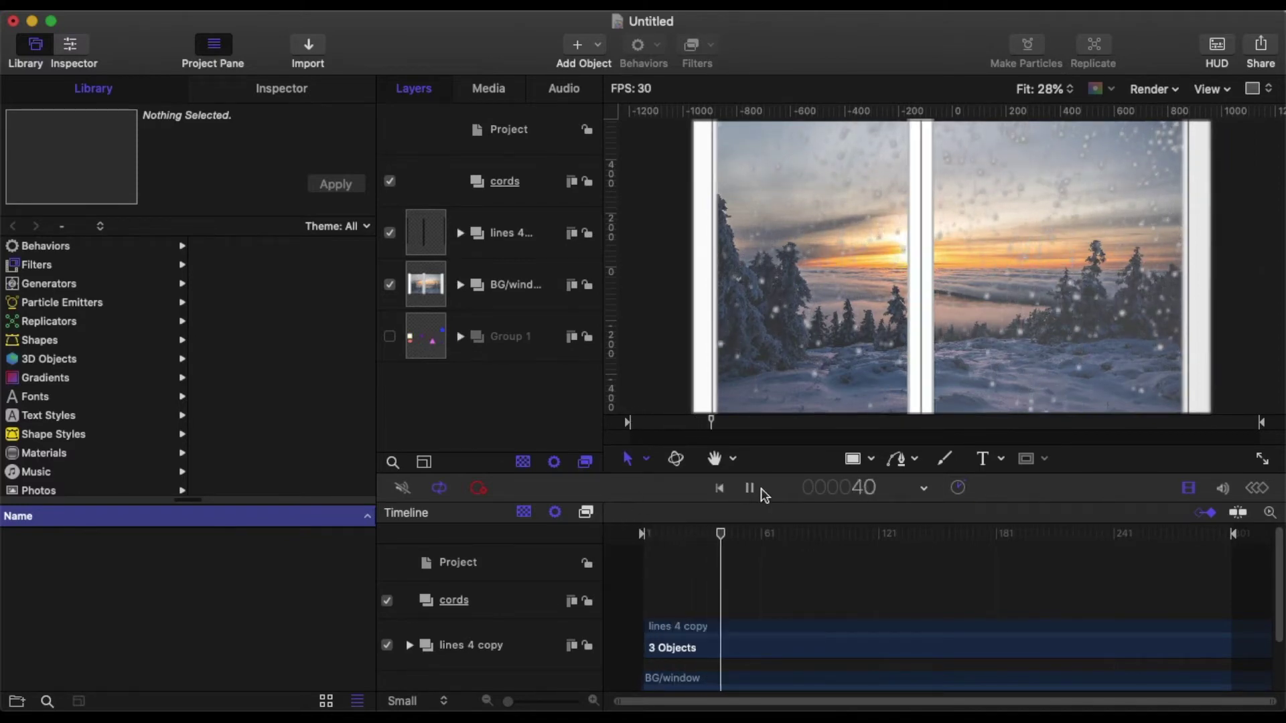
left_click(751, 491)
left_click_drag(755, 533, 623, 535)
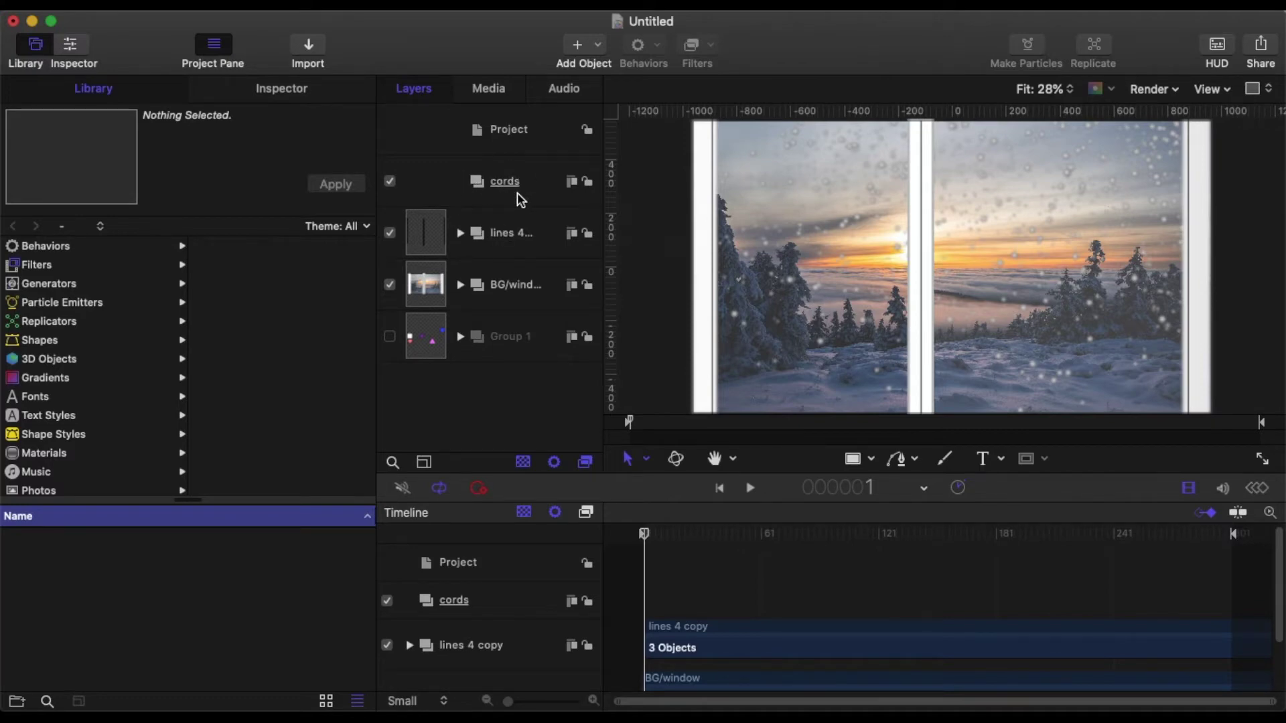
Create a new group above the cords group and name it "blinds".
right_click(508, 388)
left_click(541, 402)
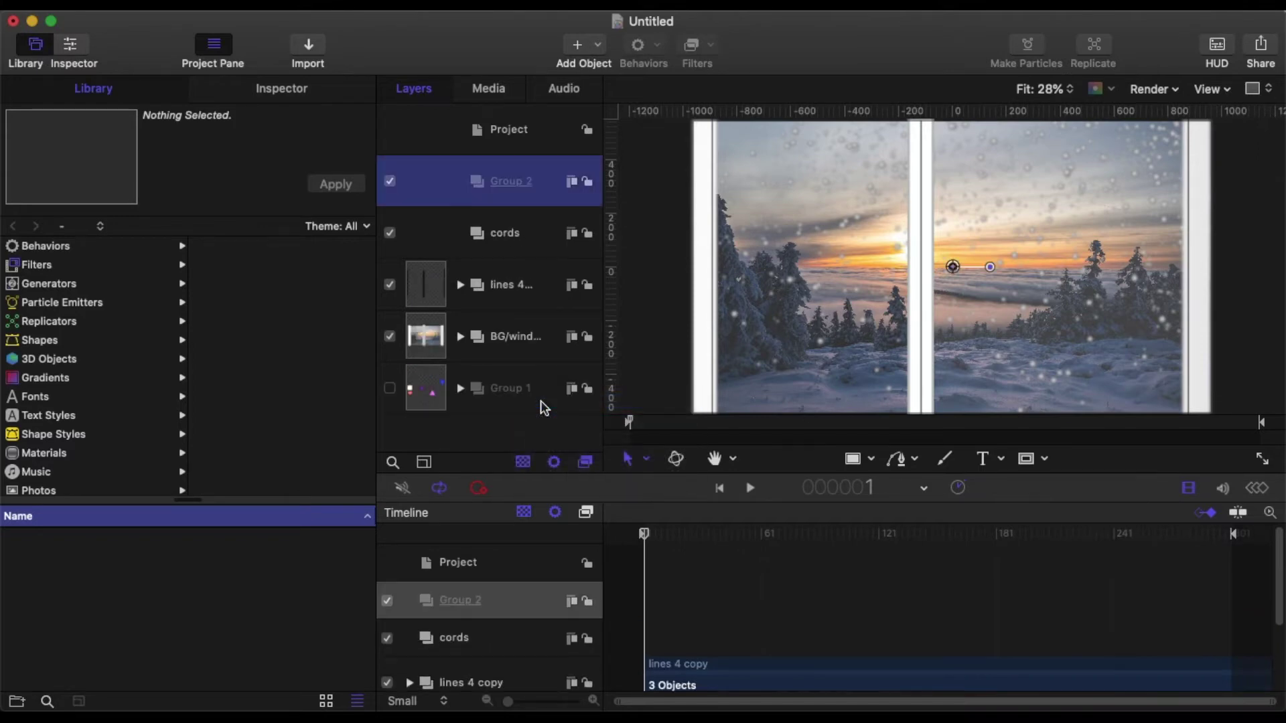
double_click(517, 184)
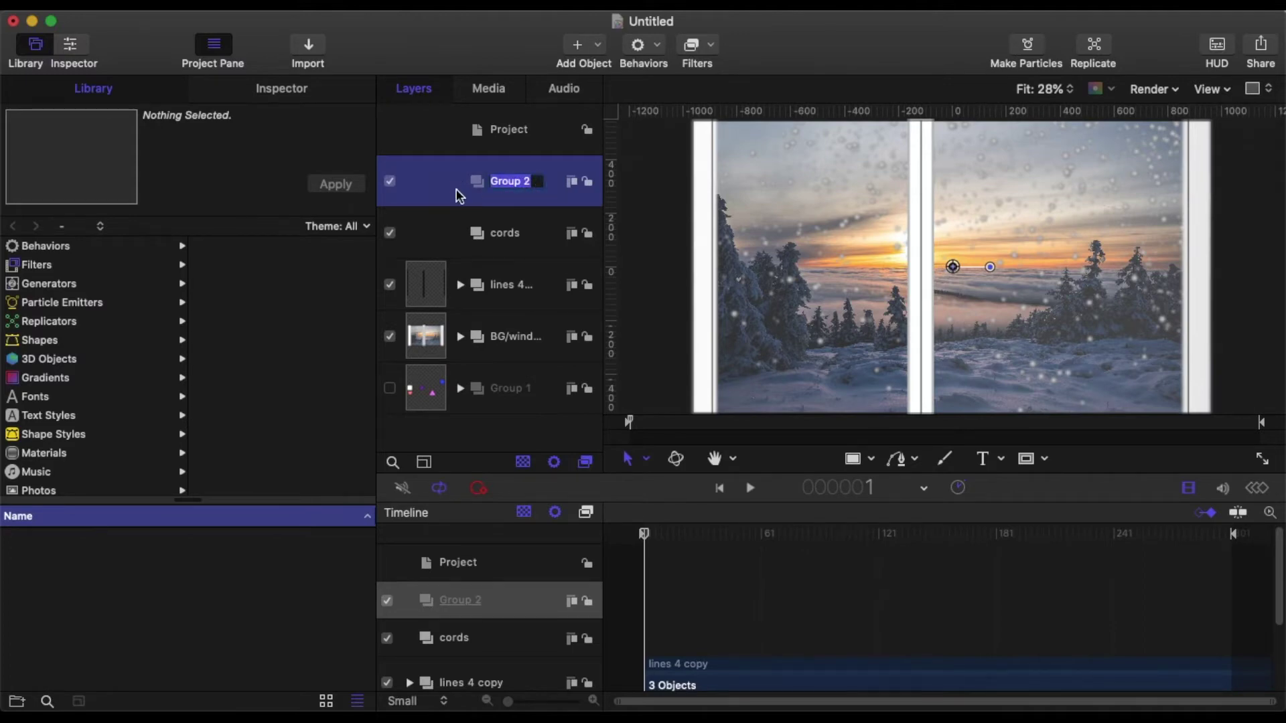
type("blinds")
left_click(429, 129)
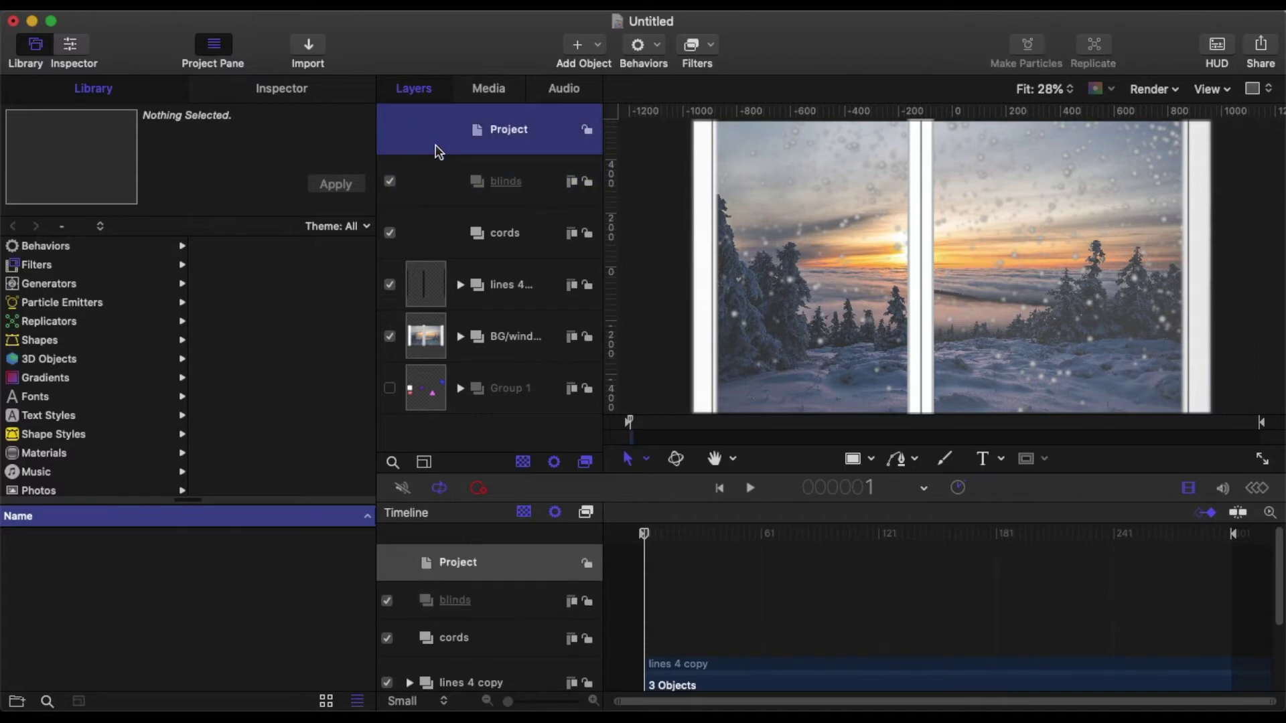
Draw a thin white rectangle across the full width of the window's upper part, inside the blinds group.
left_click(531, 182)
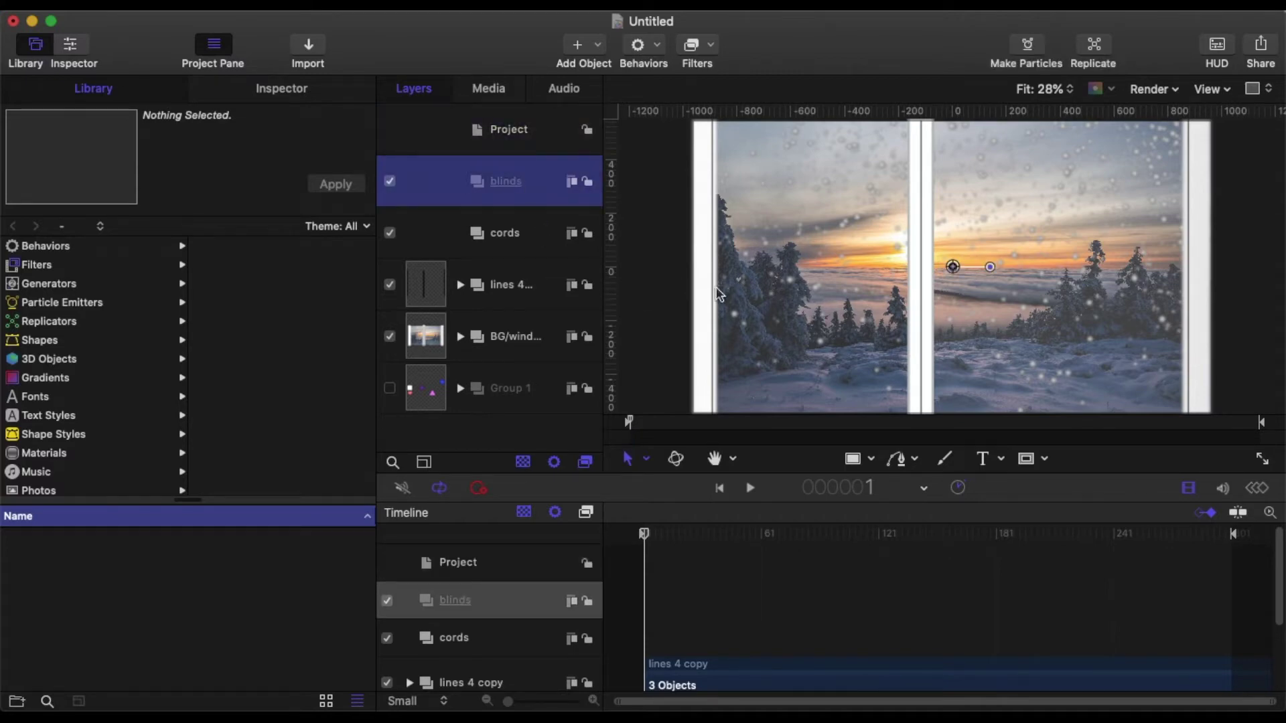
left_click(853, 461)
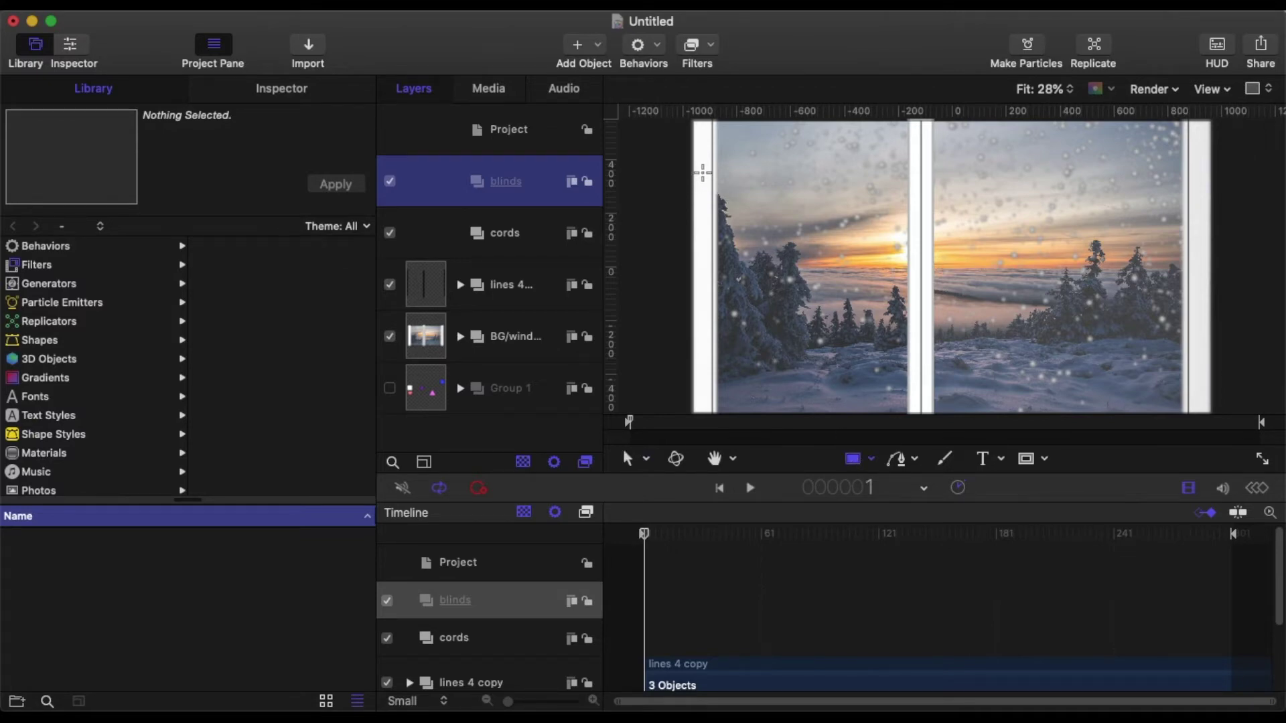
left_click_drag(702, 172, 1199, 195)
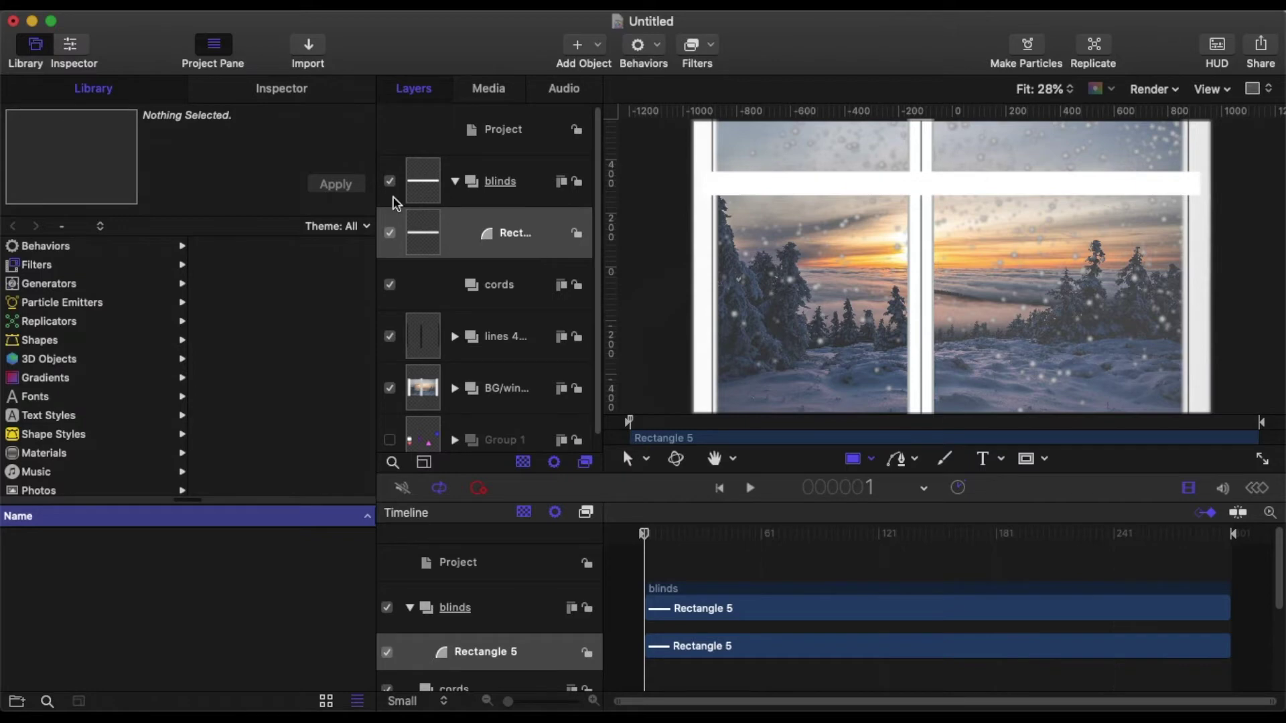
Apply the Stylize > Extrude filter to the new rectangle.
left_click(225, 98)
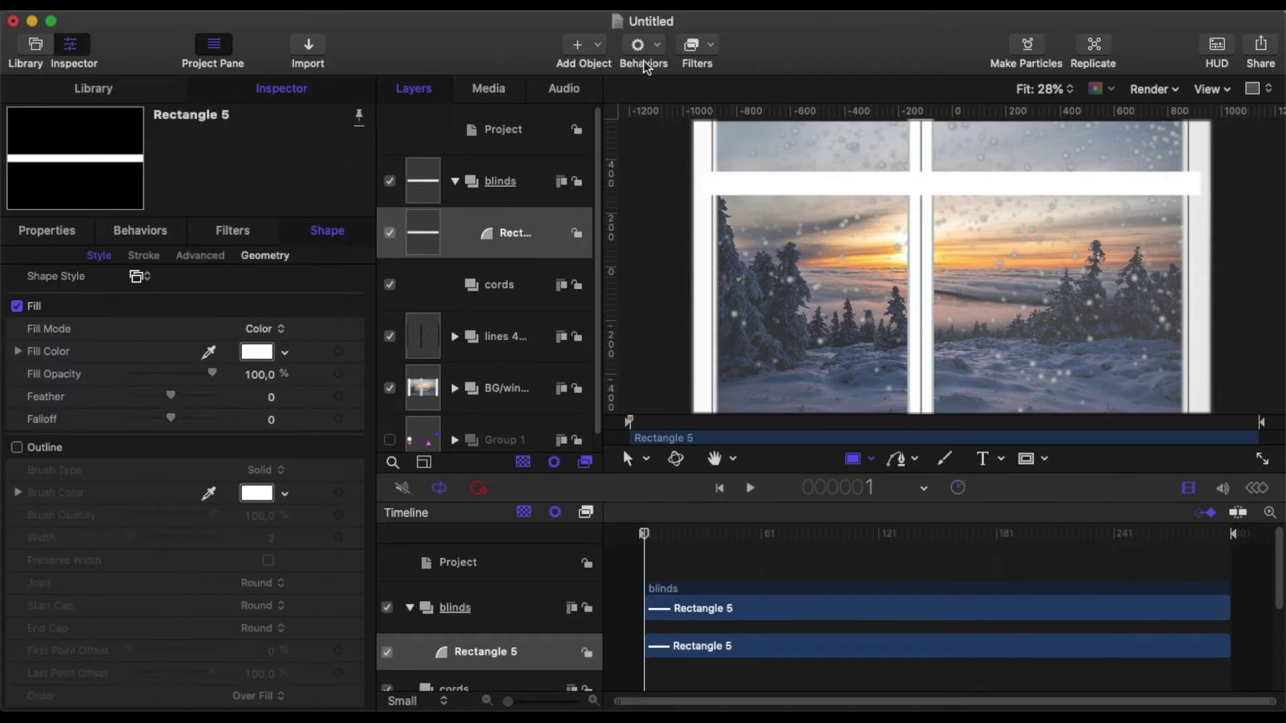
left_click(694, 44)
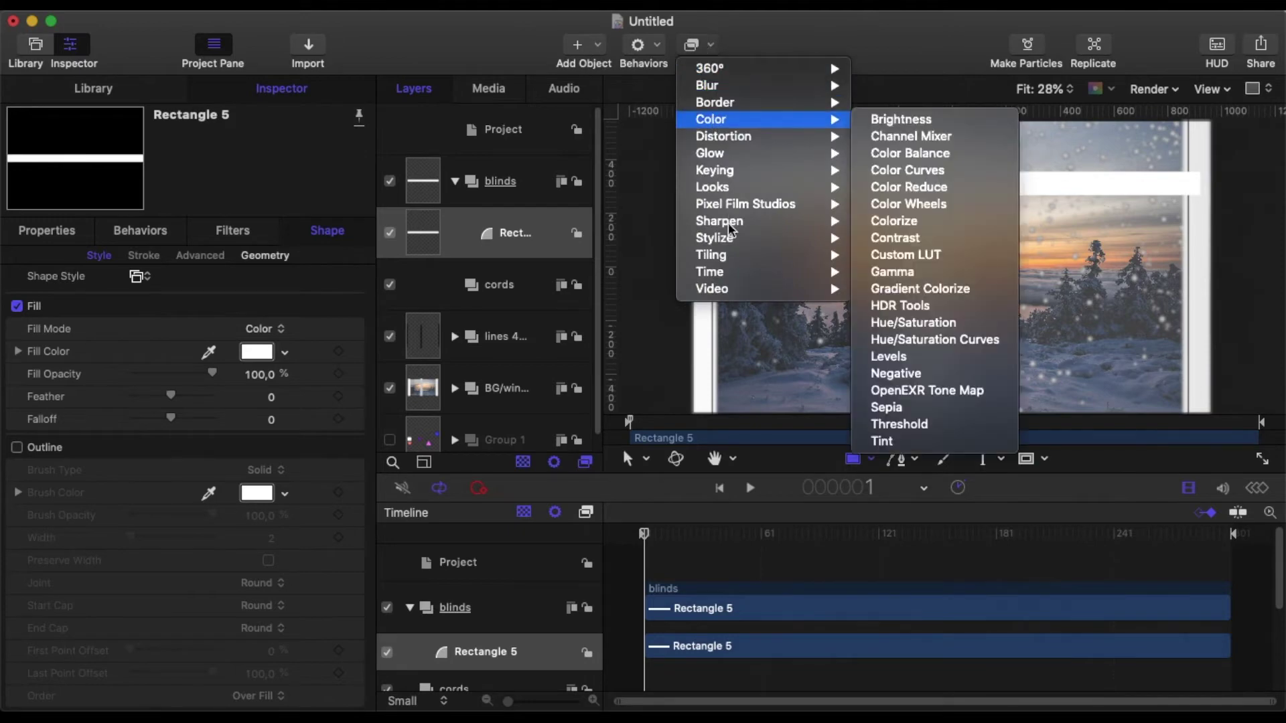
mouse_move(732, 245)
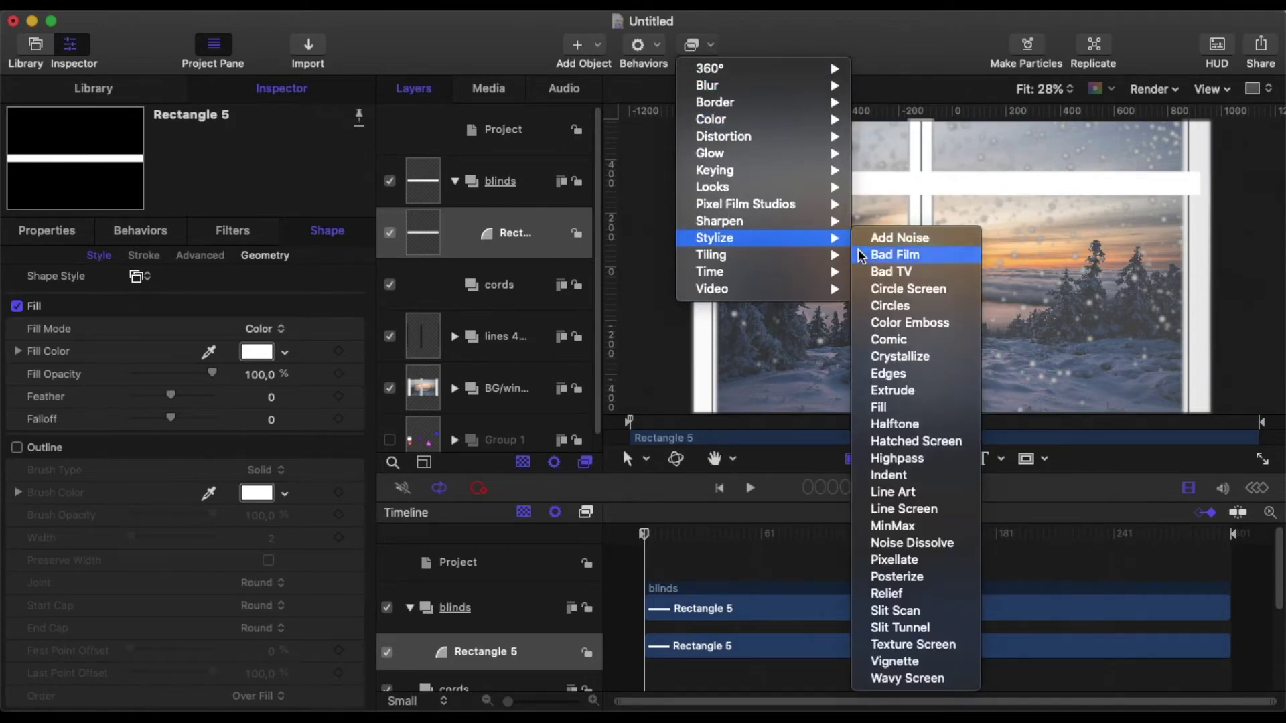
left_click(911, 398)
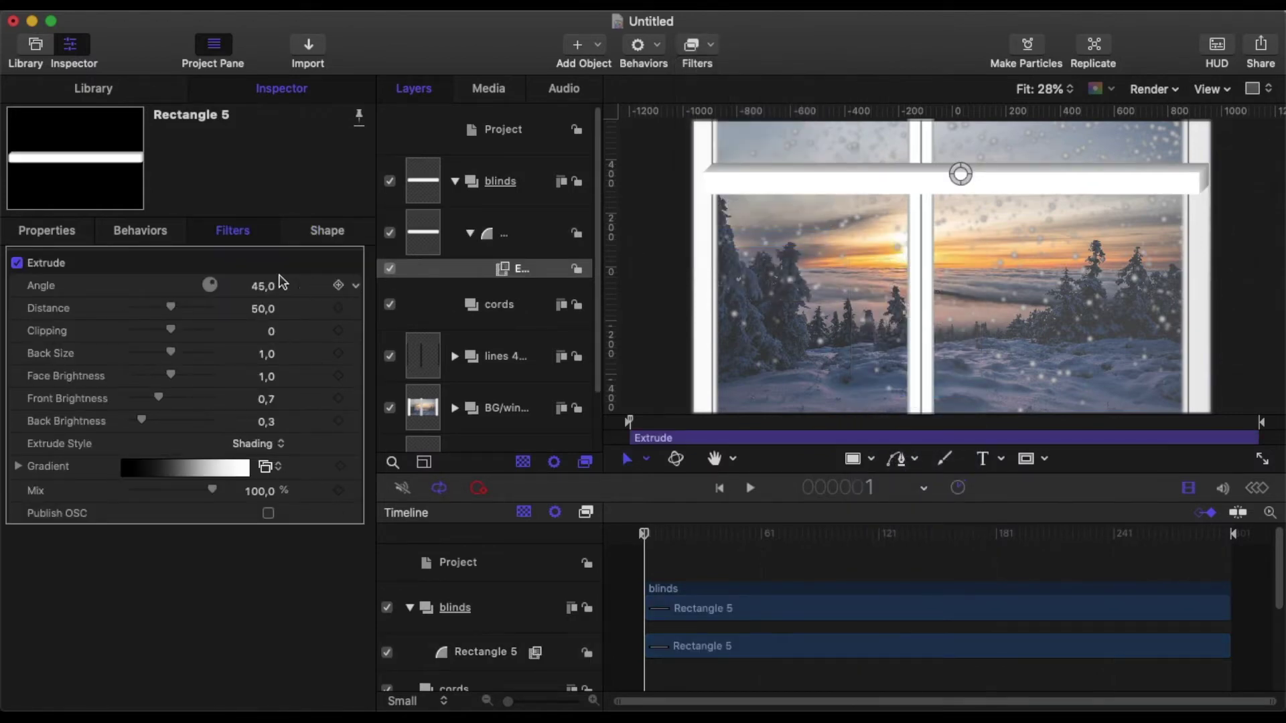
Set the Extrude angle to 270° and distance to 76, and move the gradient's white stop to about 80.29%.
left_click(261, 286)
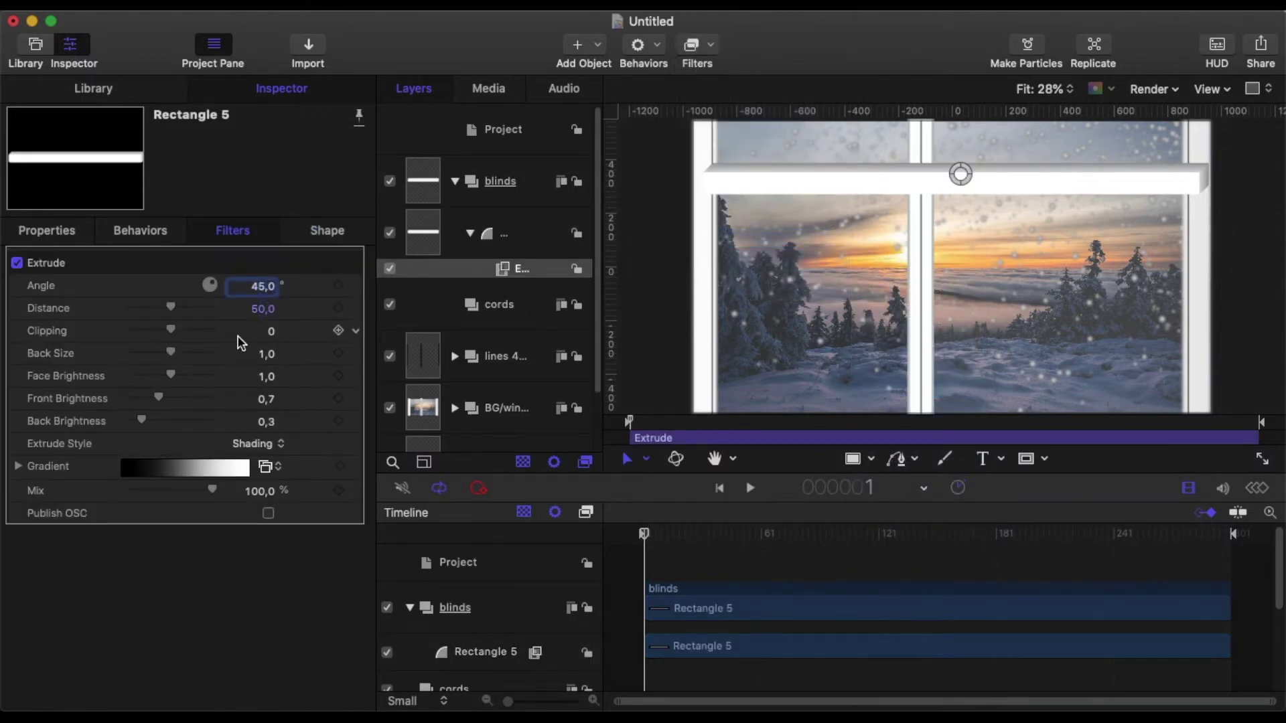
type("270")
key("Return")
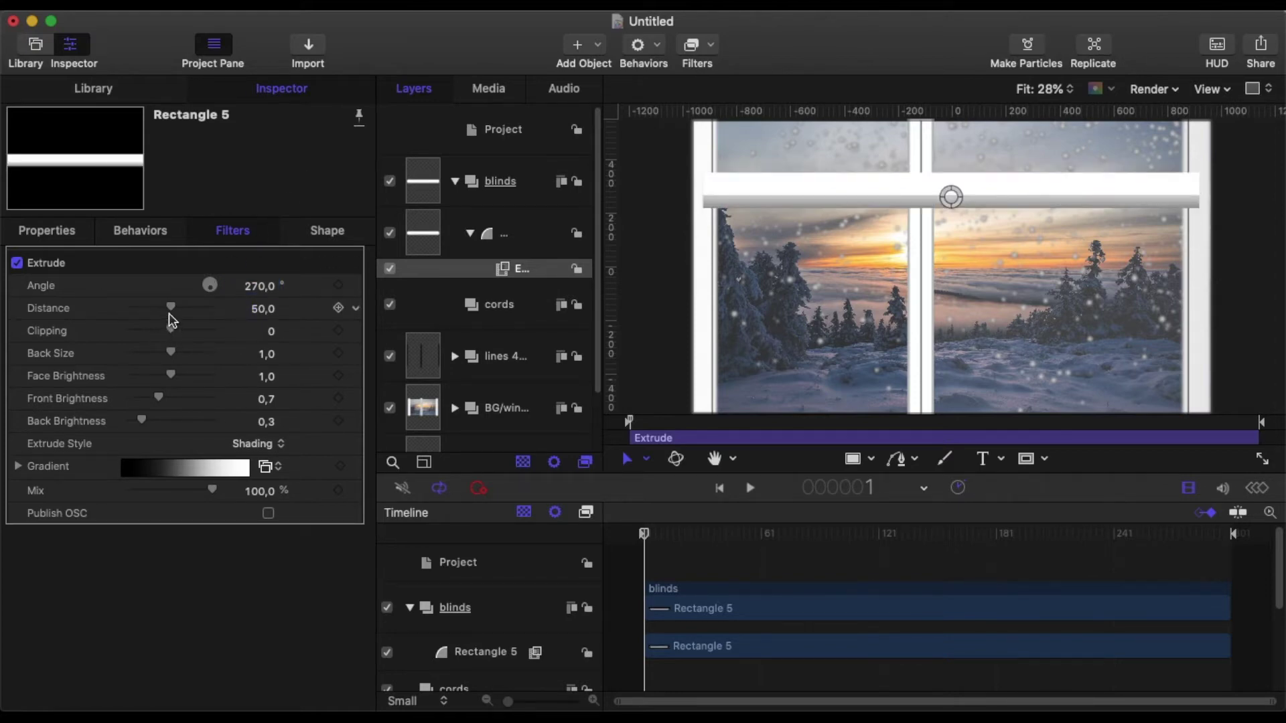
left_click_drag(174, 313, 197, 316)
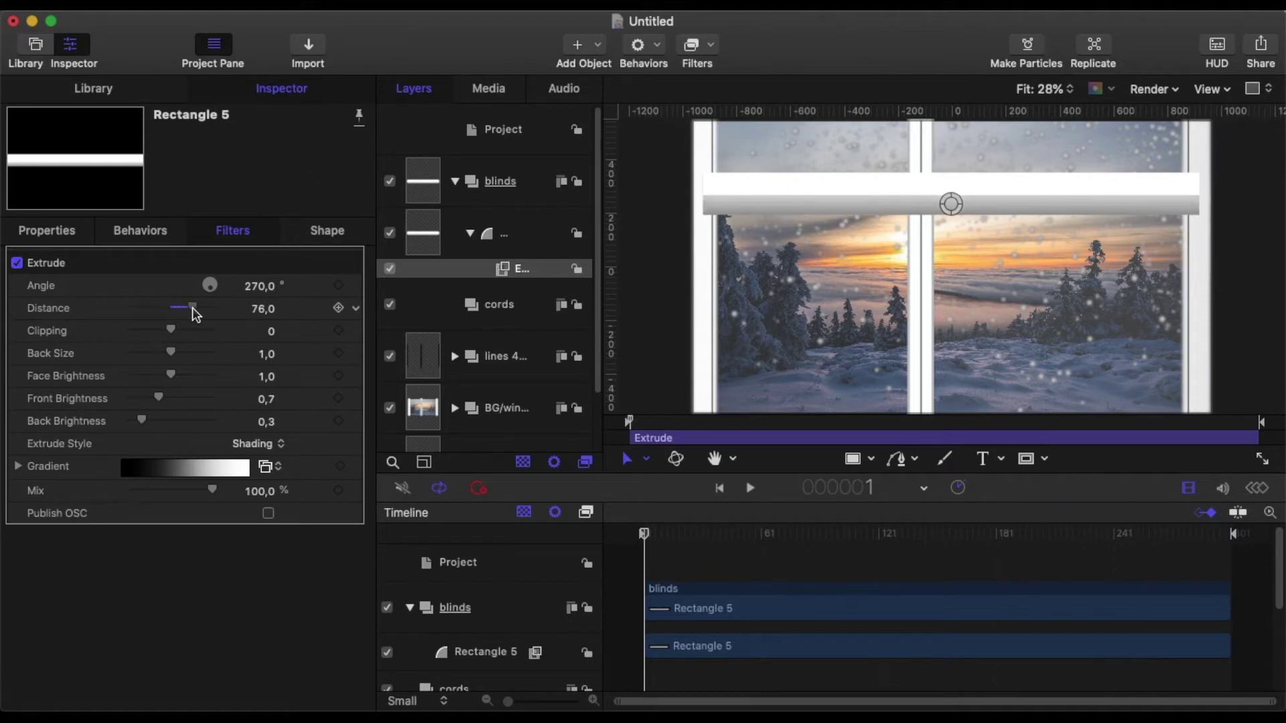
left_click(19, 466)
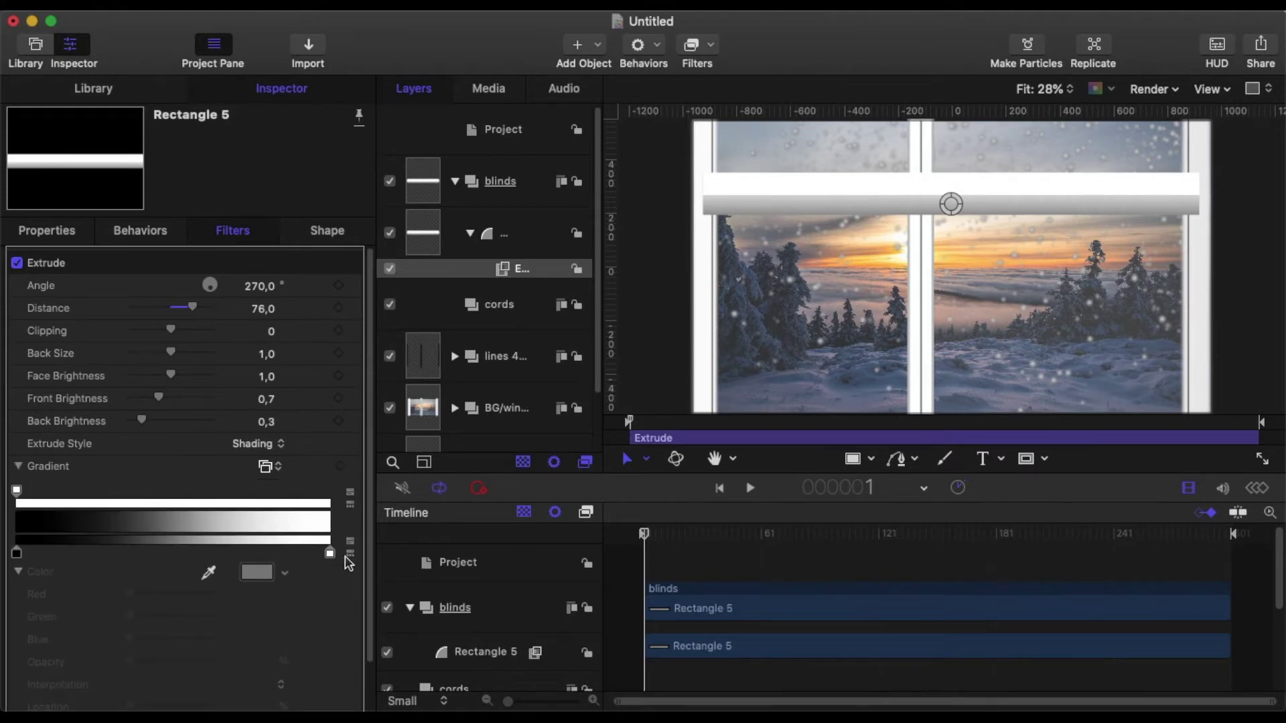
left_click_drag(329, 557, 269, 557)
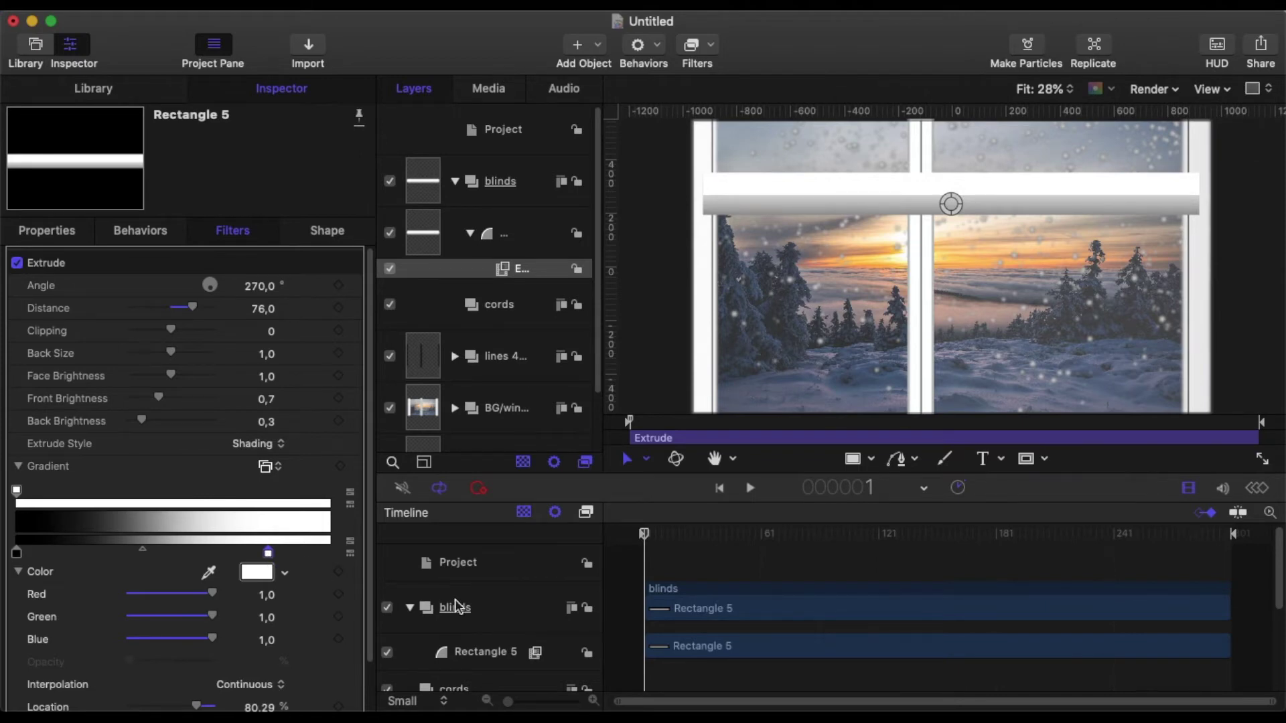
Move the extruded rectangle to the window's upper edge at Y position 530.52 px.
left_click(470, 233)
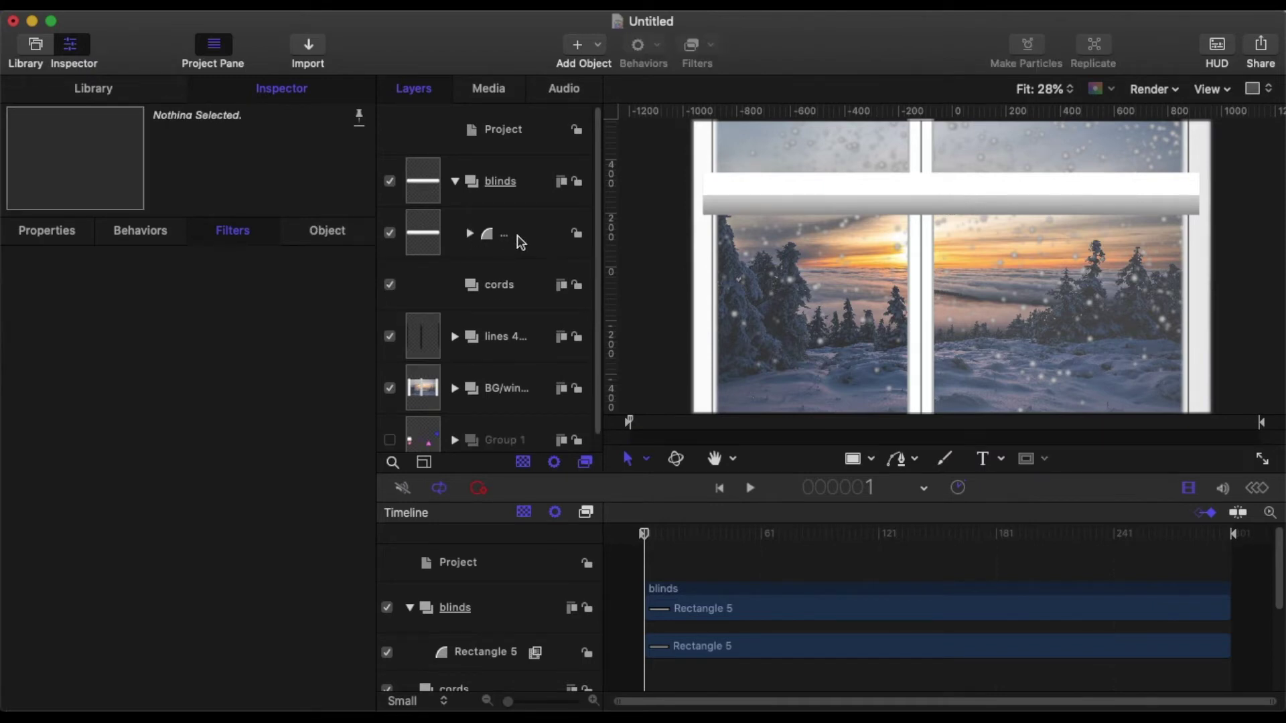
left_click(518, 235)
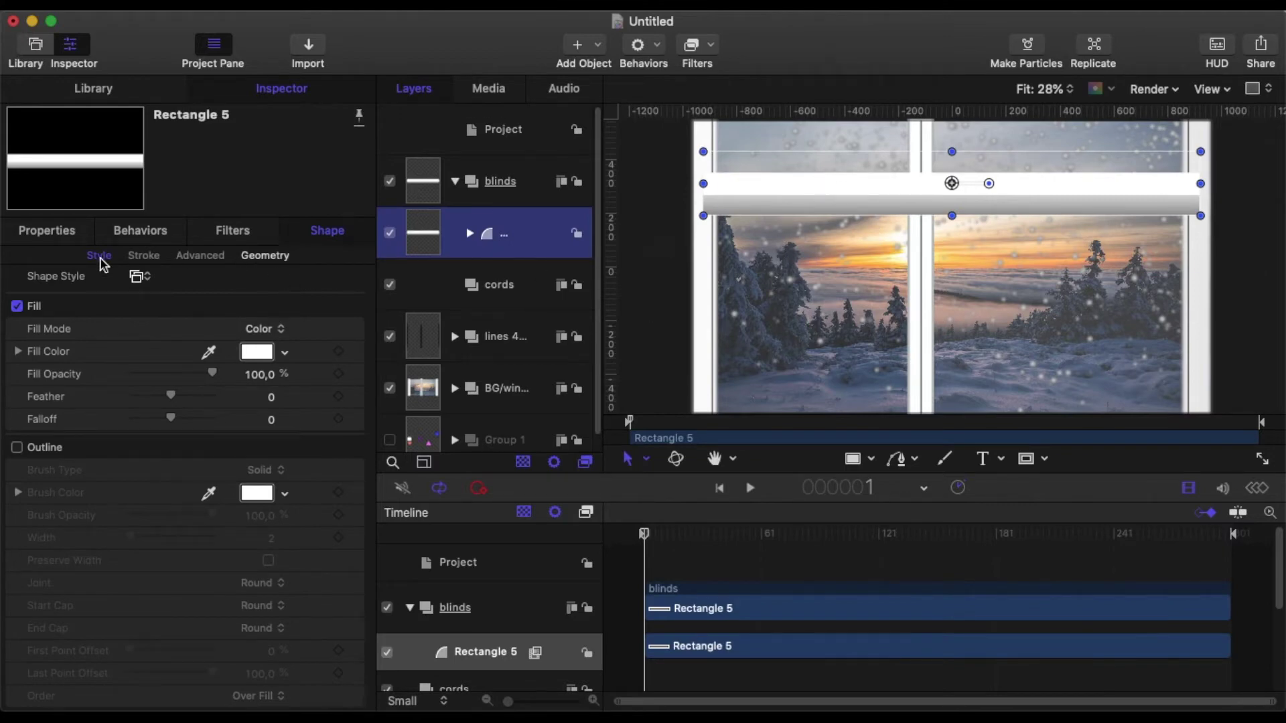
left_click(47, 230)
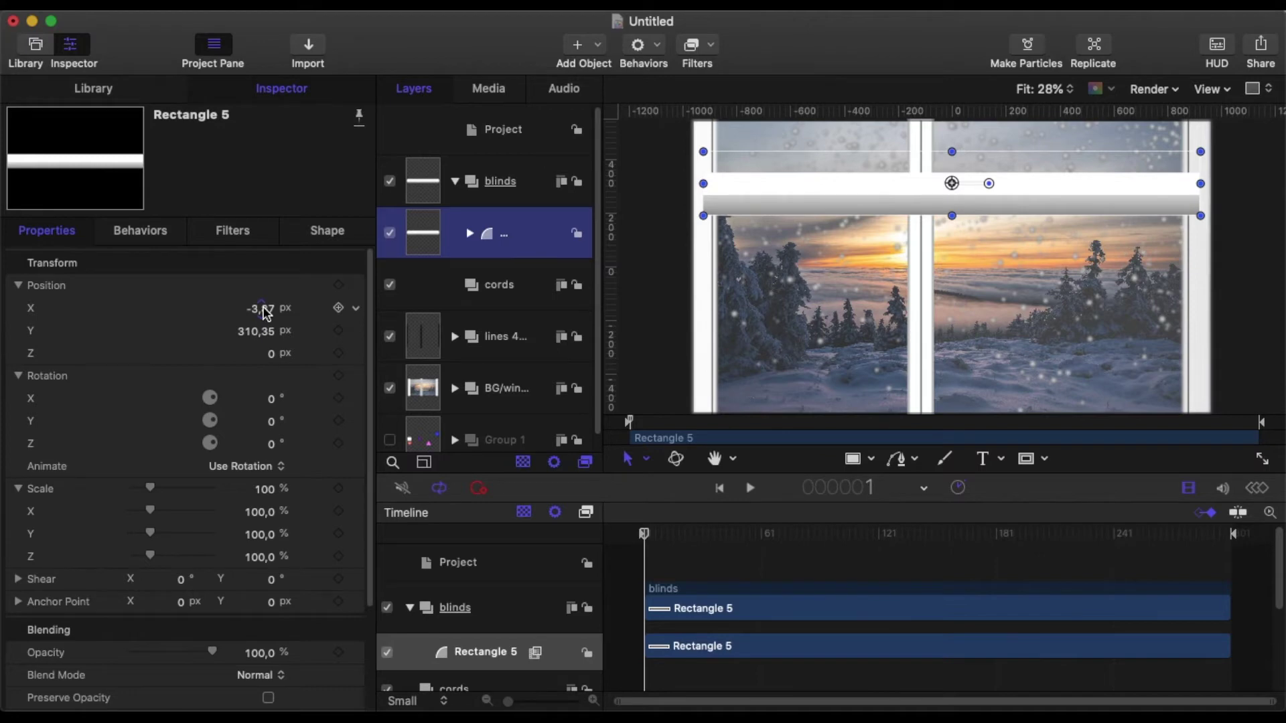
mouse_move(260, 335)
left_mouse_down()
mouse_move(276, 332)
mouse_move(257, 331)
left_mouse_up()
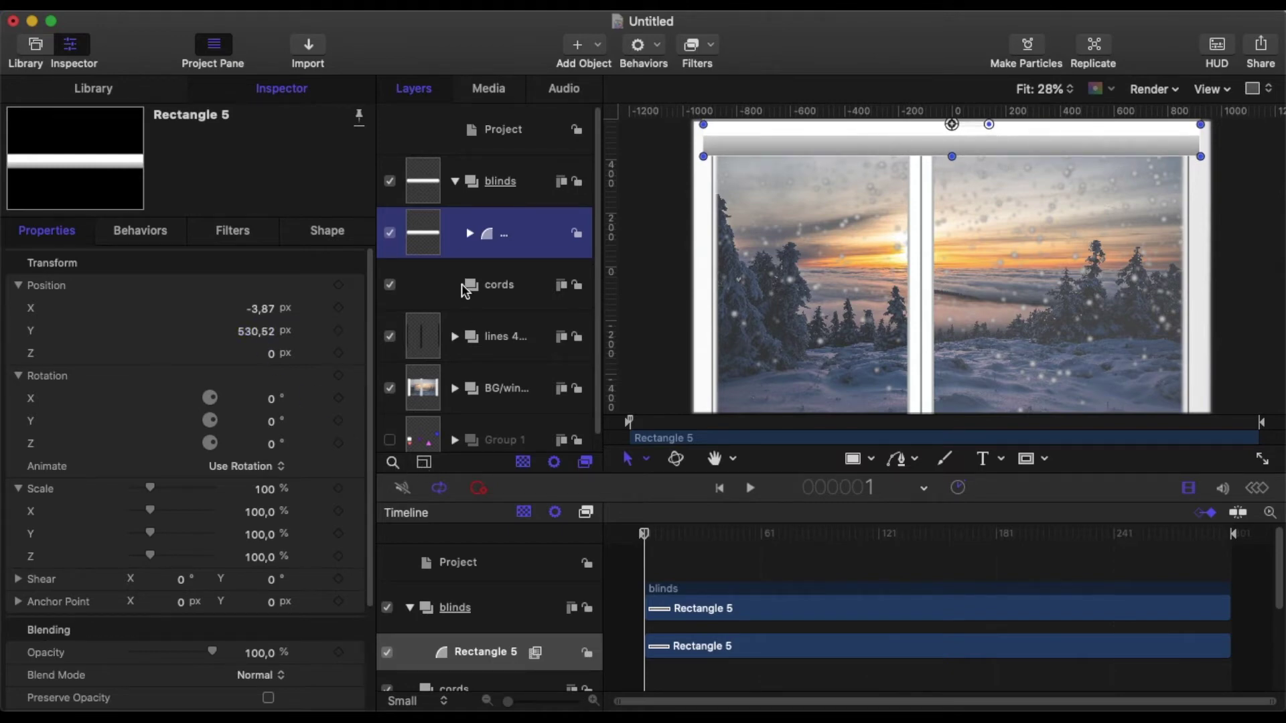
Duplicate the top slat and place the copy directly below it at Y position 413.71 px.
right_click(529, 242)
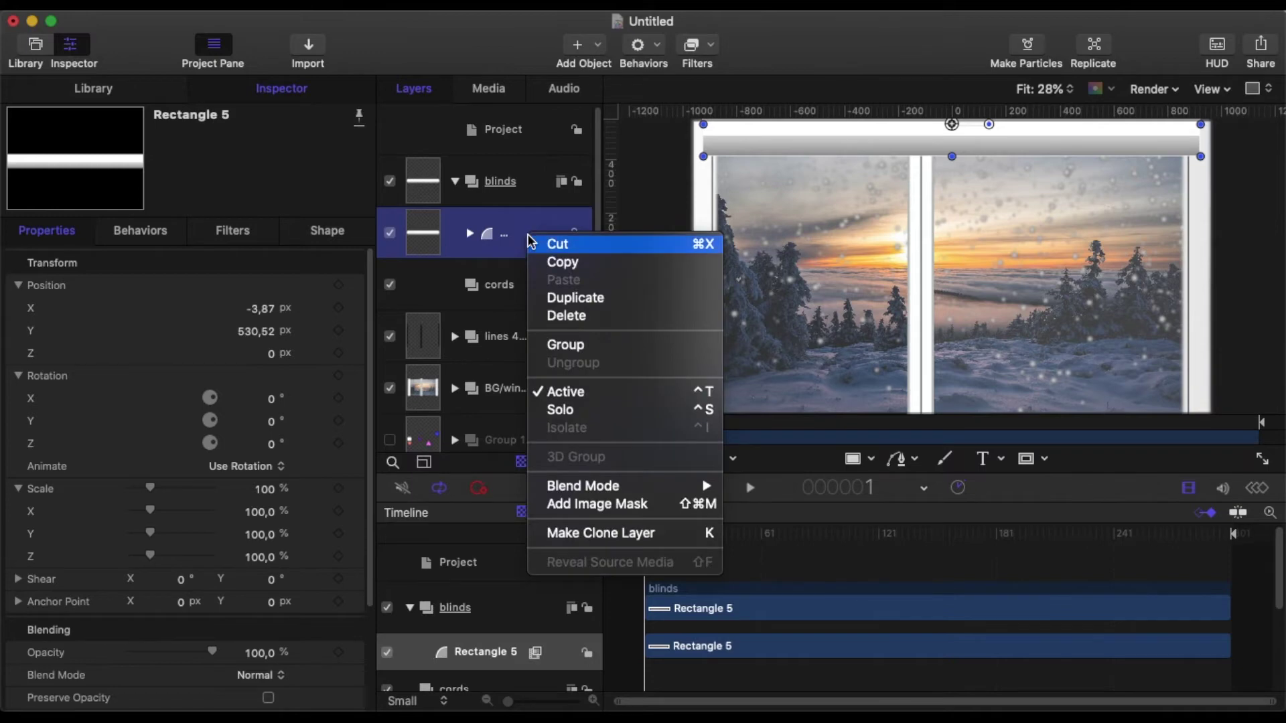
left_click(554, 298)
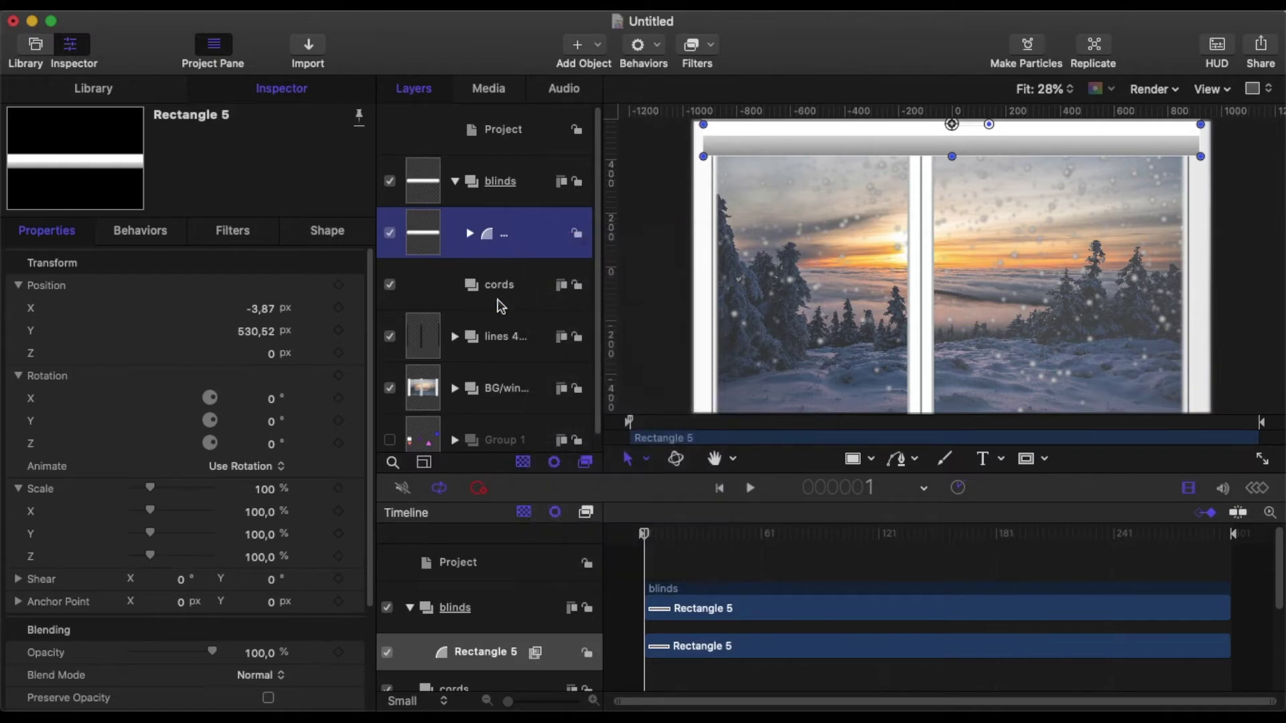
left_click(47, 231)
left_click_drag(254, 331, 255, 331)
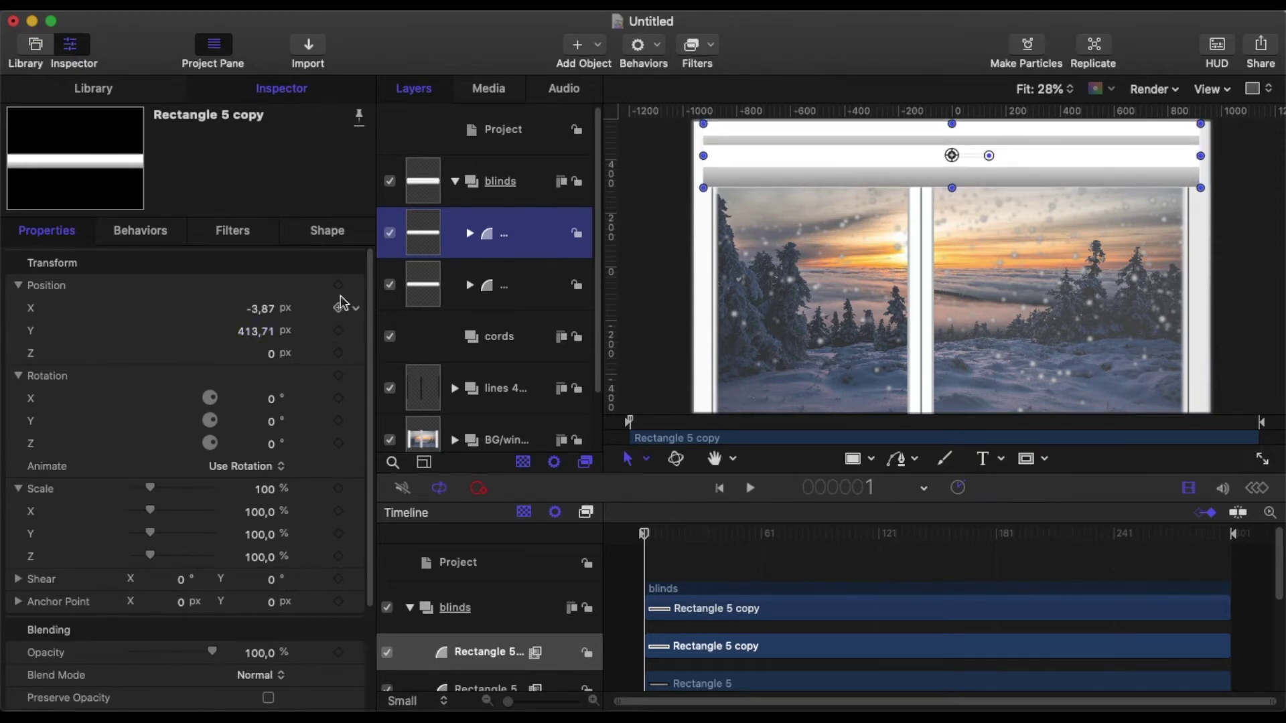
Duplicate the second slat and place the copy below it at Y position 291.38 px.
right_click(533, 243)
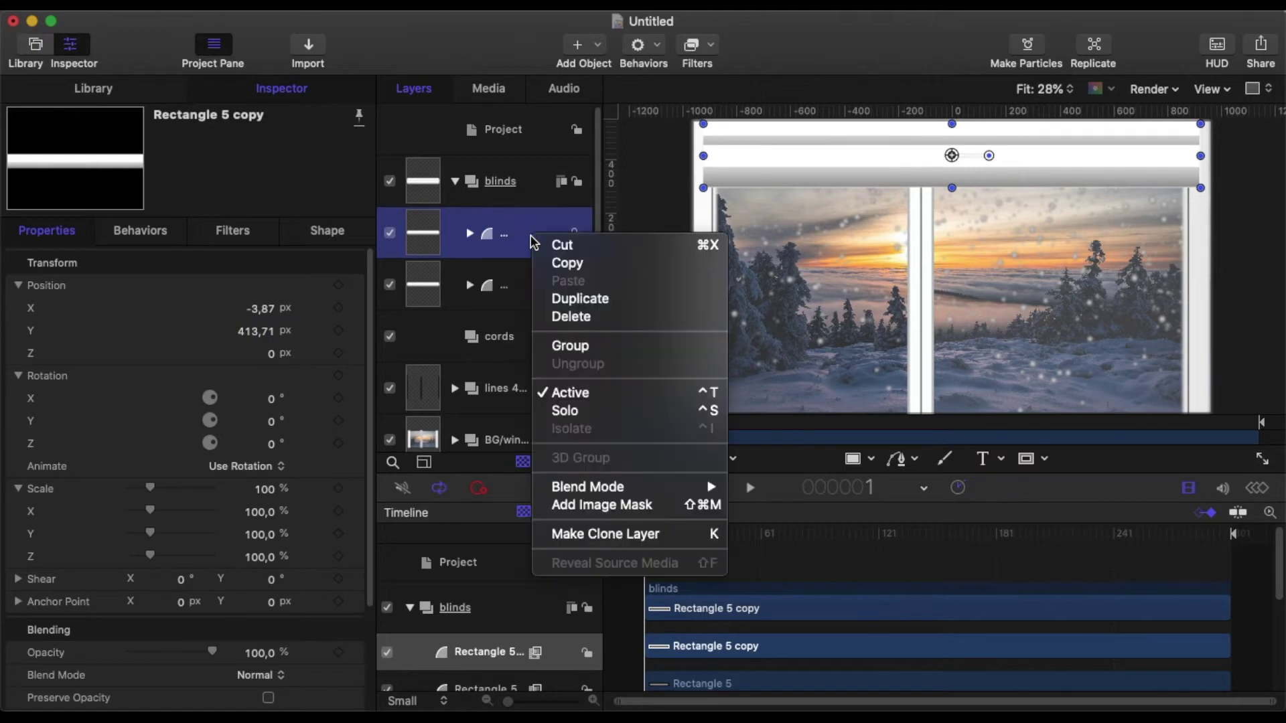
left_click(476, 286)
left_click(327, 230)
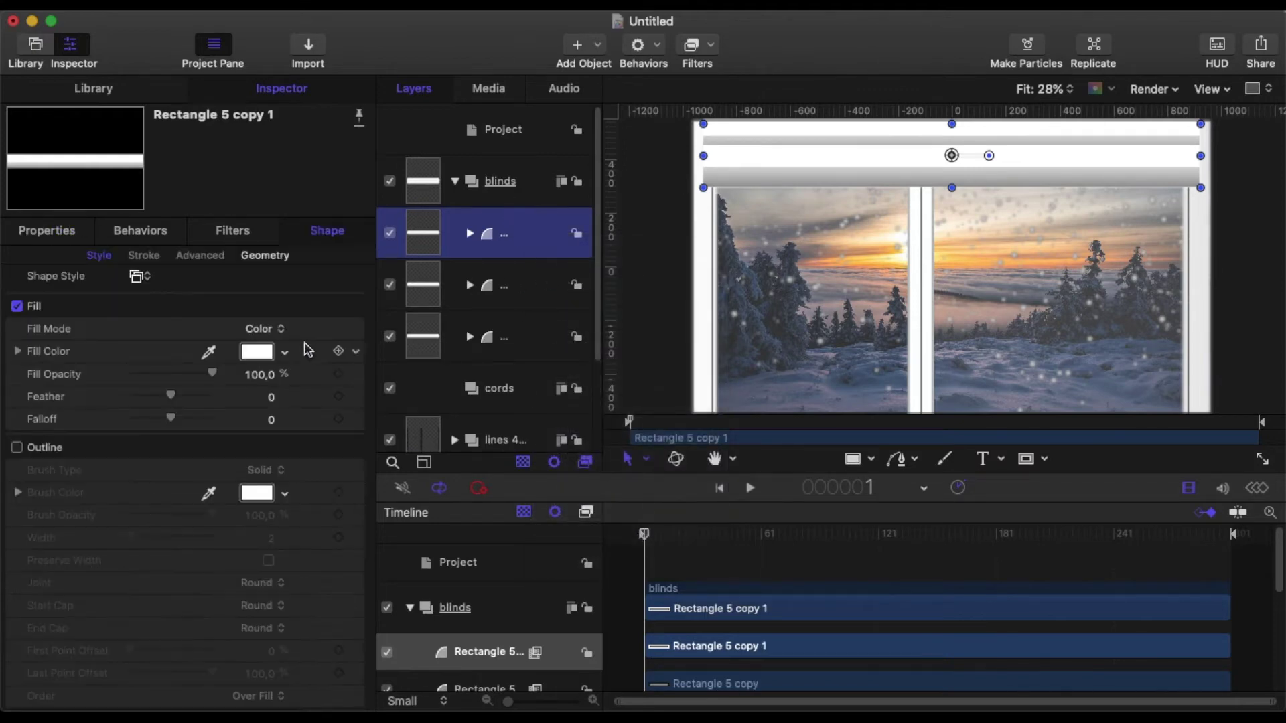
left_click(47, 230)
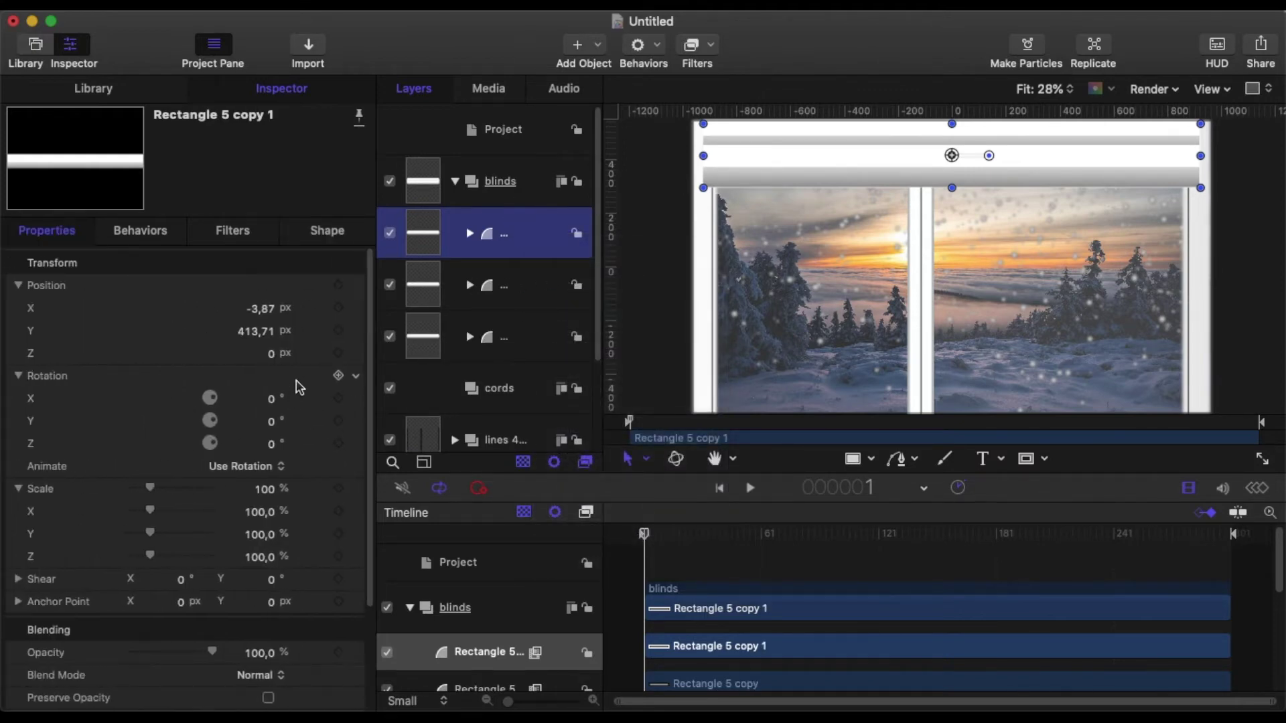
mouse_move(255, 335)
left_mouse_down()
mouse_move(231, 335)
mouse_move(255, 331)
left_mouse_up()
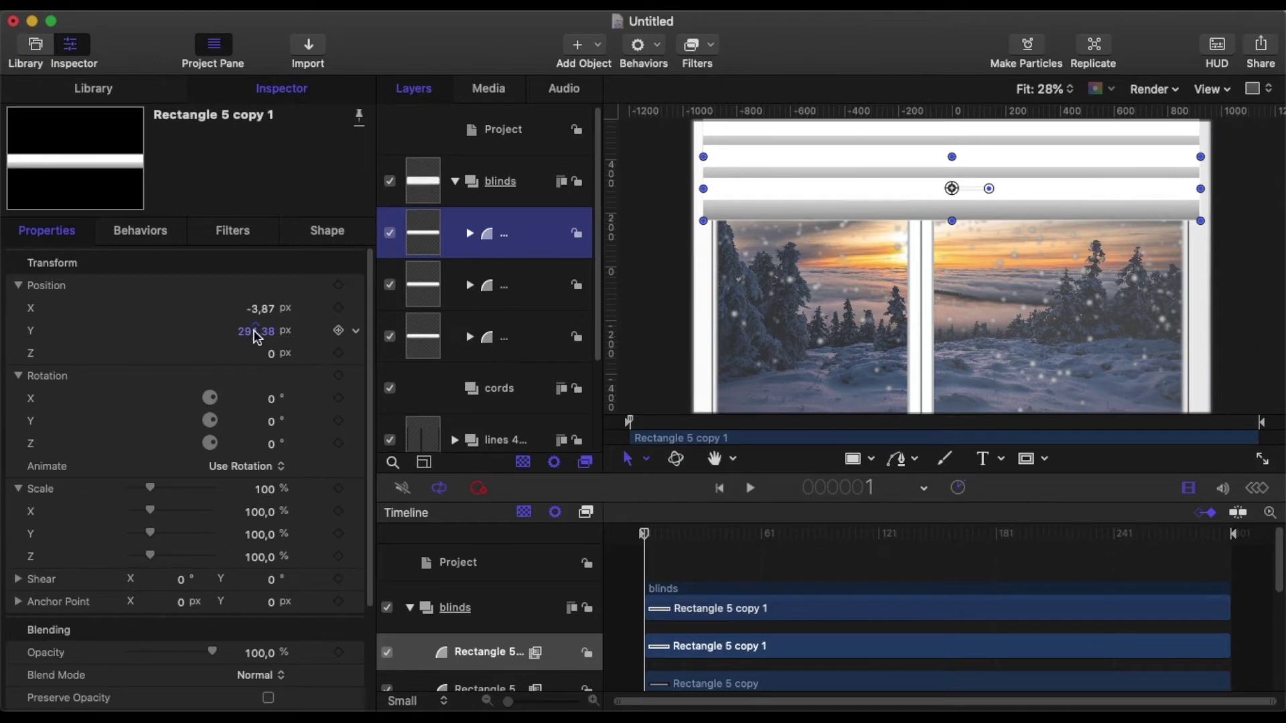
Duplicate the third slat and move the copy down to form the fourth slat with matching spacing.
right_click(546, 241)
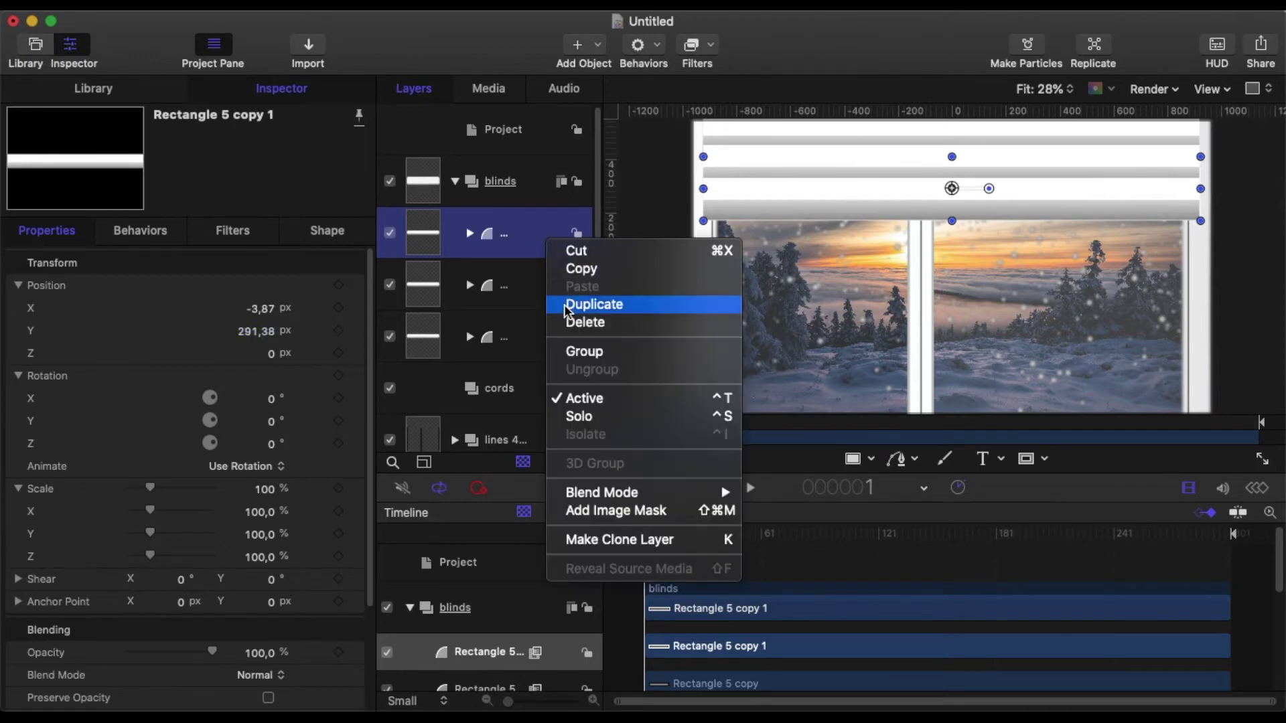
left_click(588, 305)
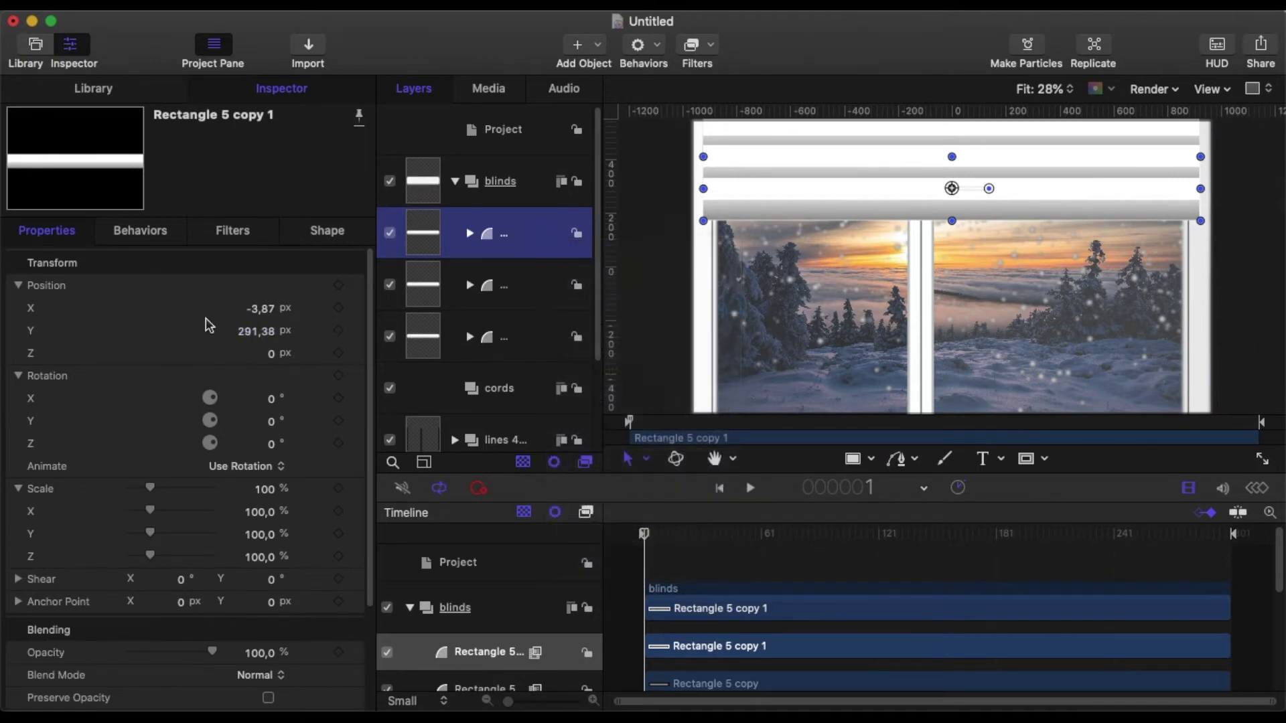
left_click(47, 231)
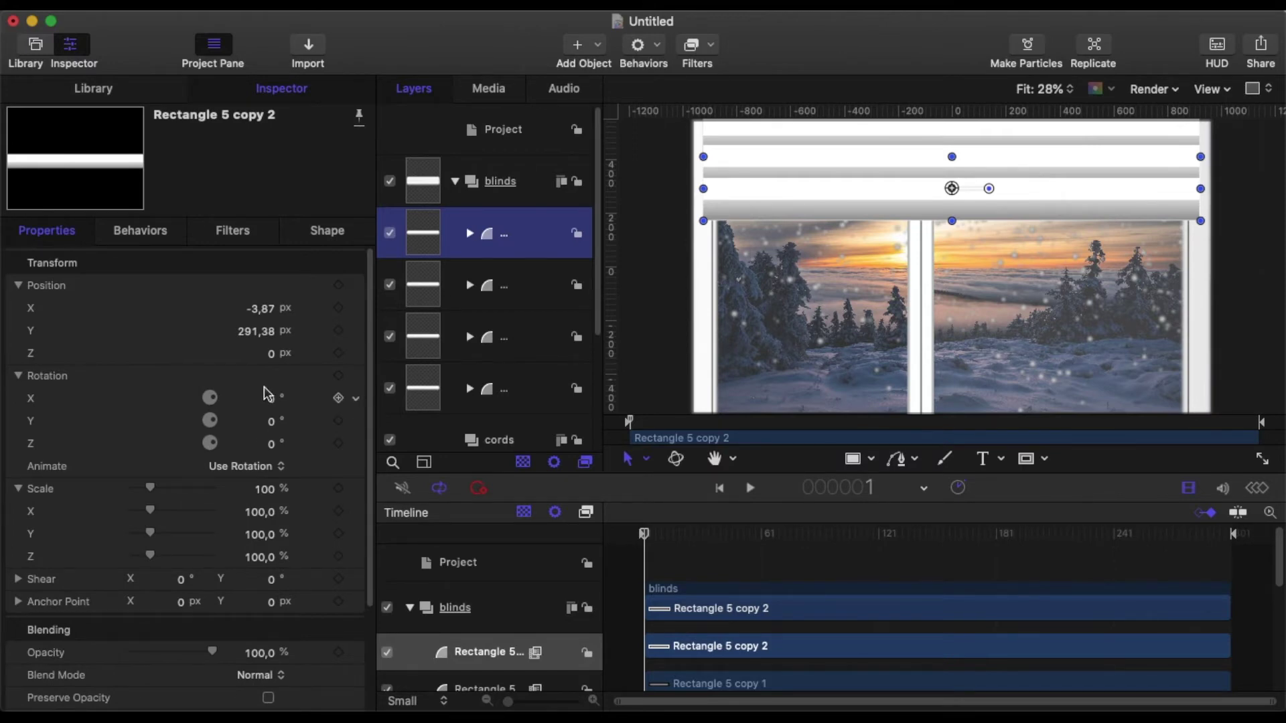
mouse_move(264, 332)
left_mouse_down()
mouse_move(241, 331)
mouse_move(254, 331)
left_mouse_up()
Duplicate the lowest slat five more times, spacing the copies evenly down the window, with the last at Y position -428.67 px.
right_click(544, 242)
left_click(583, 300)
left_click(47, 231)
right_click(516, 242)
left_click(554, 300)
right_click(536, 240)
left_click(555, 300)
left_click(47, 231)
right_click(537, 237)
left_click(555, 295)
left_click(47, 231)
right_click(536, 240)
left_click(555, 303)
left_click(47, 231)
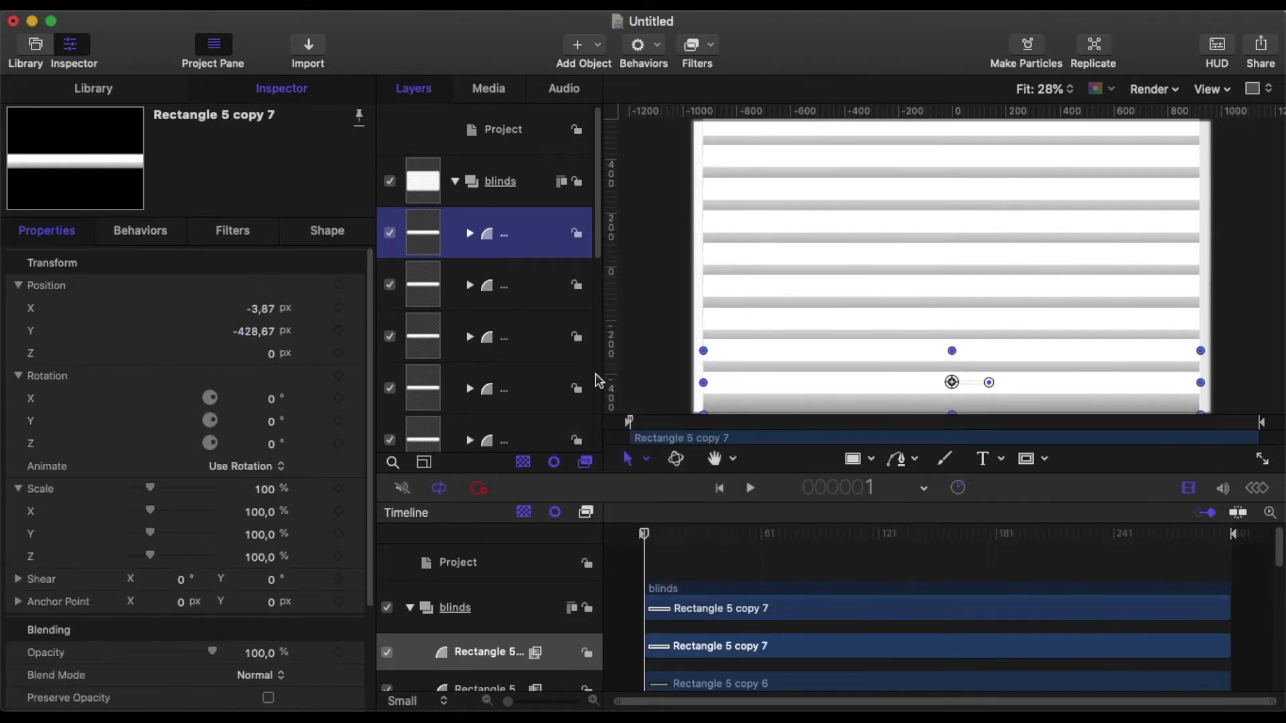
Add a Ramp parameter behavior to Rectangle 5, the original slat at the window's upper edge.
scroll(549, 320, "down", 5)
scroll(547, 317, "down", 2)
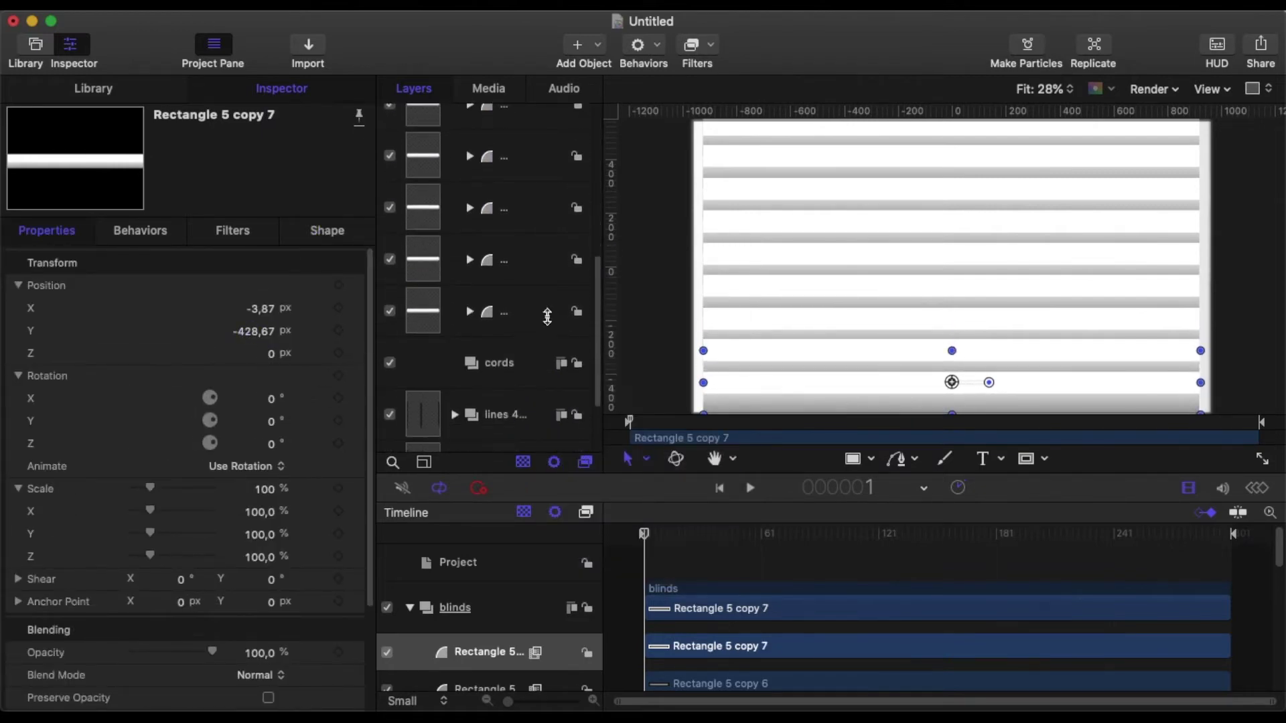
left_click(520, 330)
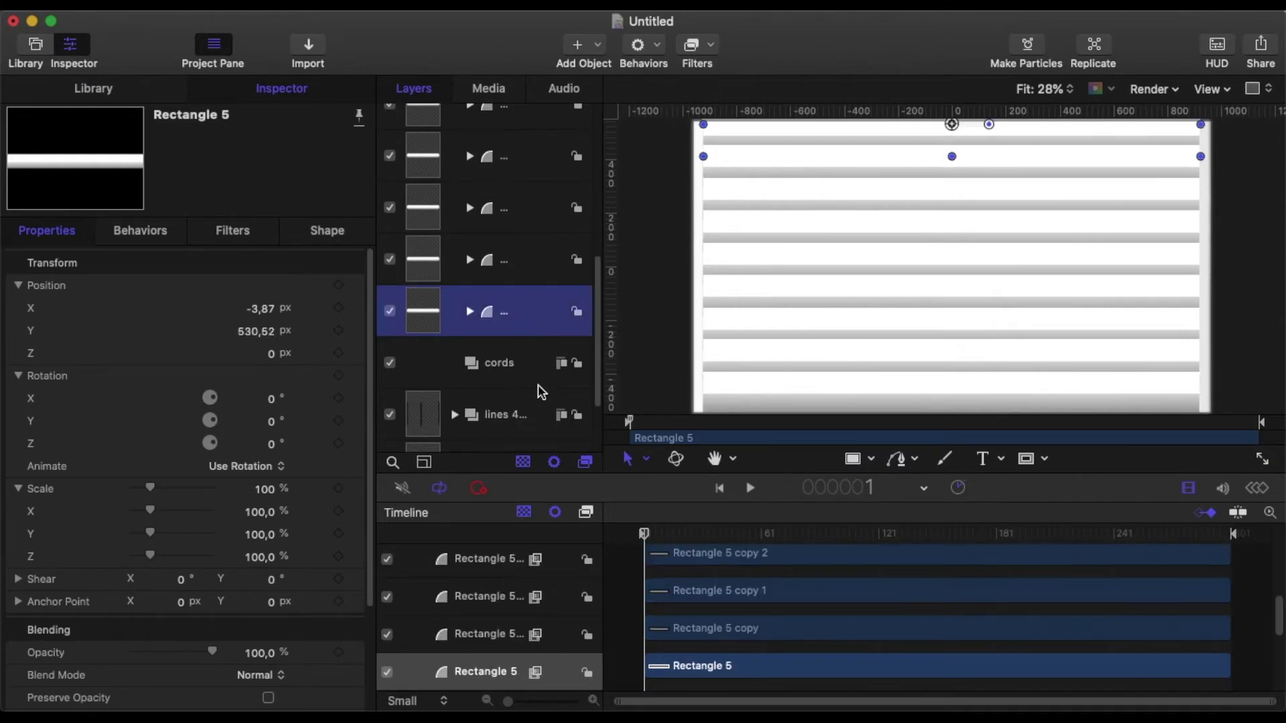
left_click(659, 51)
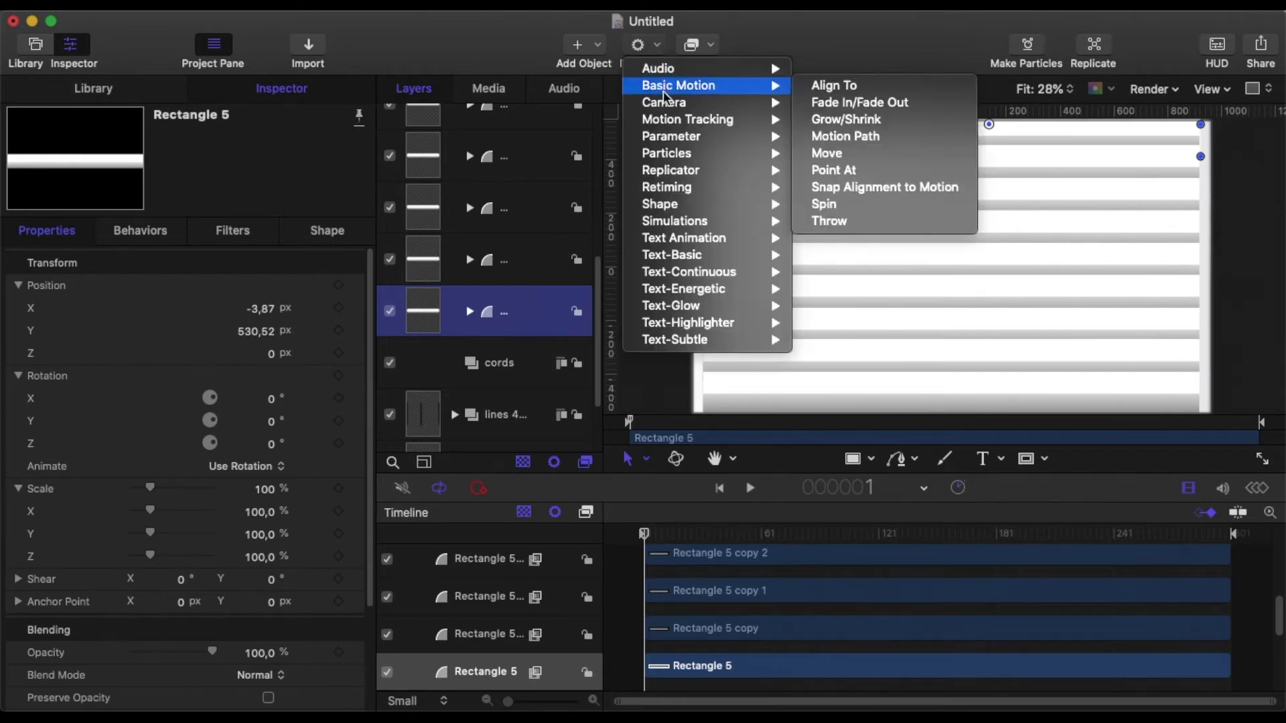
mouse_move(670, 207)
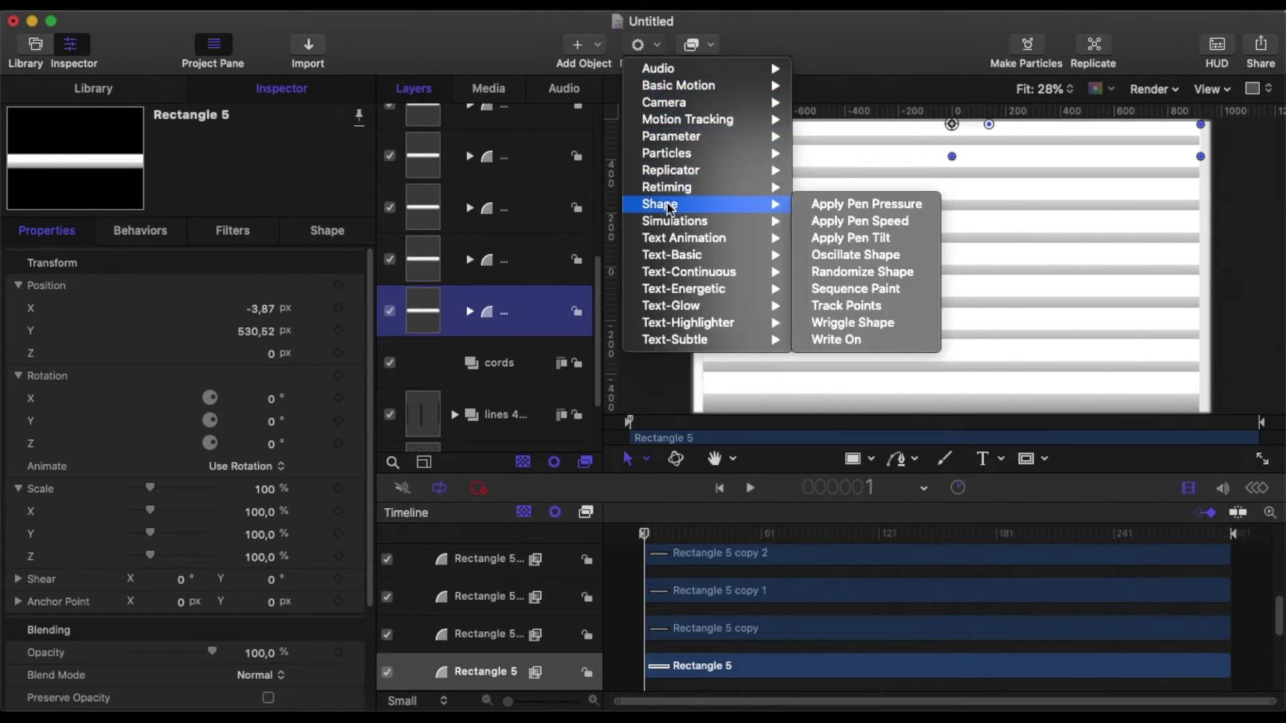
mouse_move(675, 173)
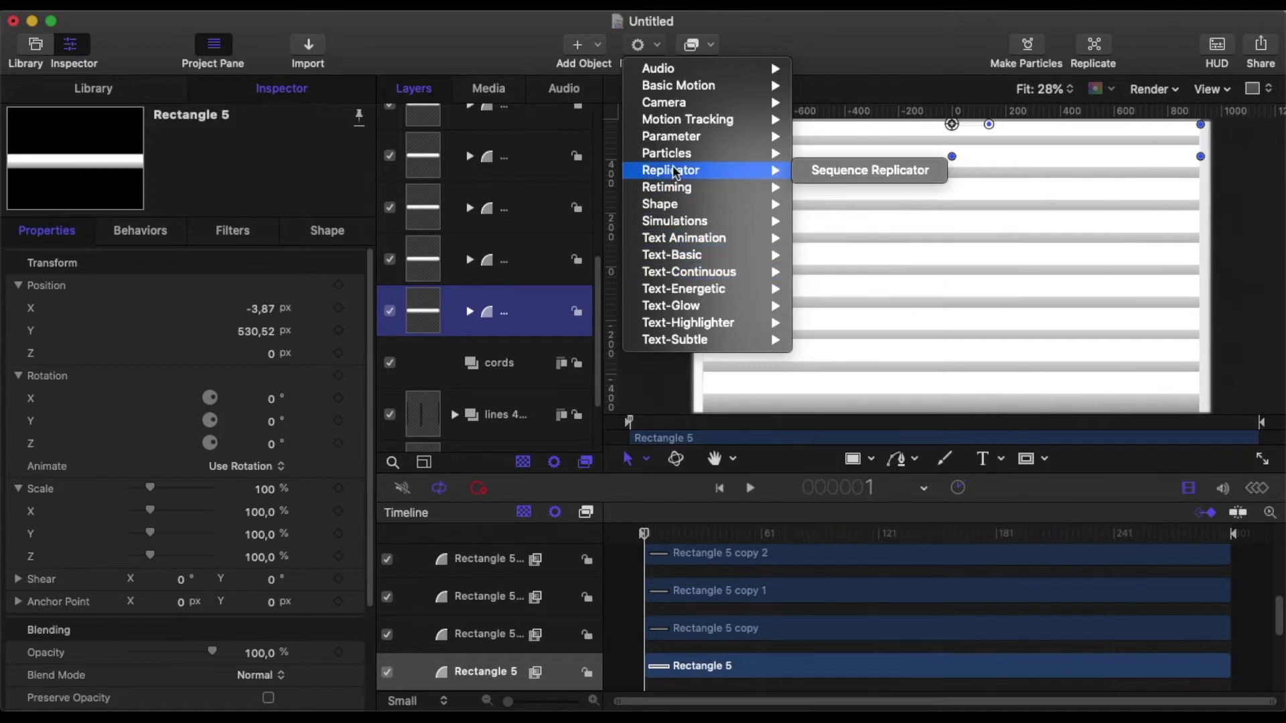
mouse_move(740, 137)
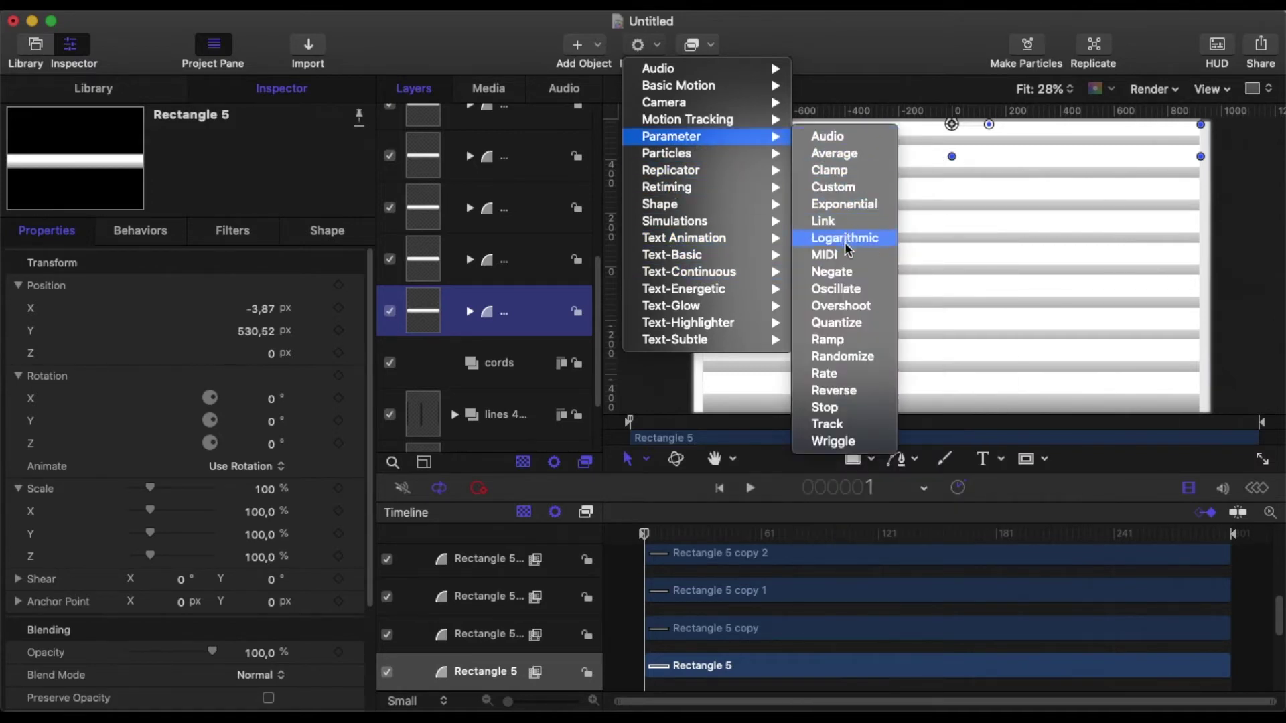
left_click(847, 344)
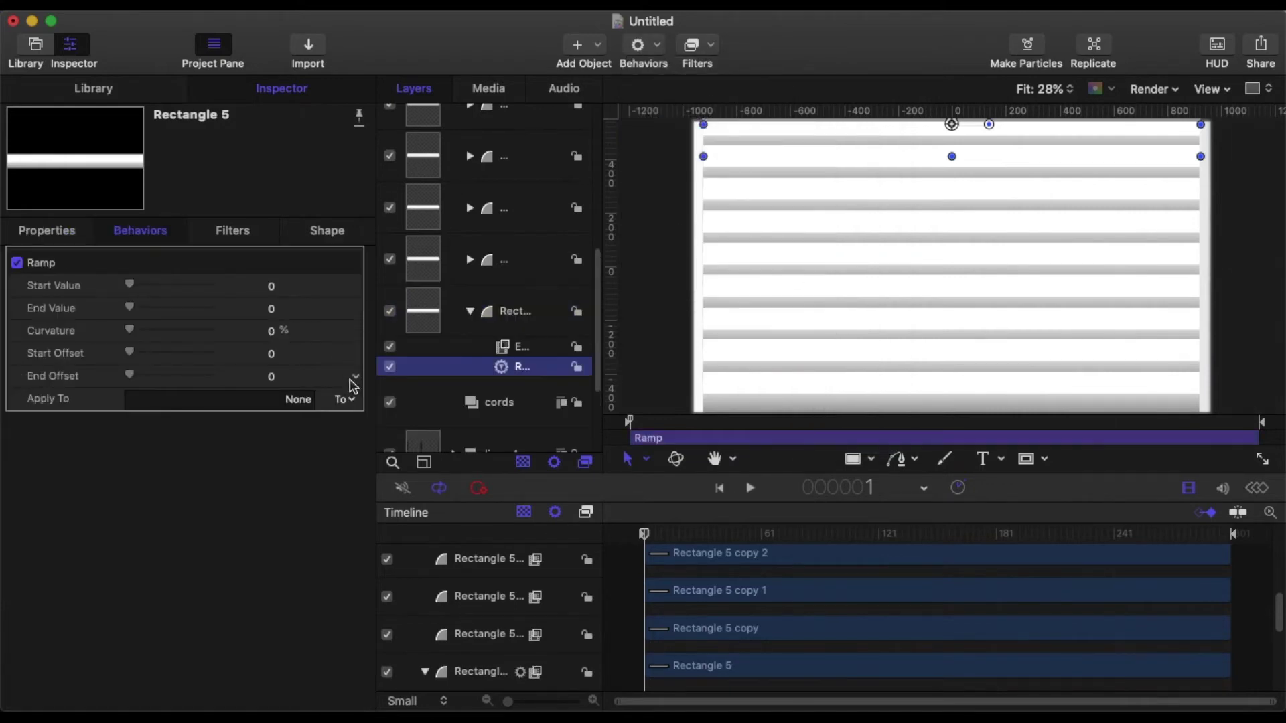
Apply the Ramp behavior on Rectangle 5 to its Properties.Transform.Rotation.X parameter.
left_click(349, 401)
mouse_move(411, 420)
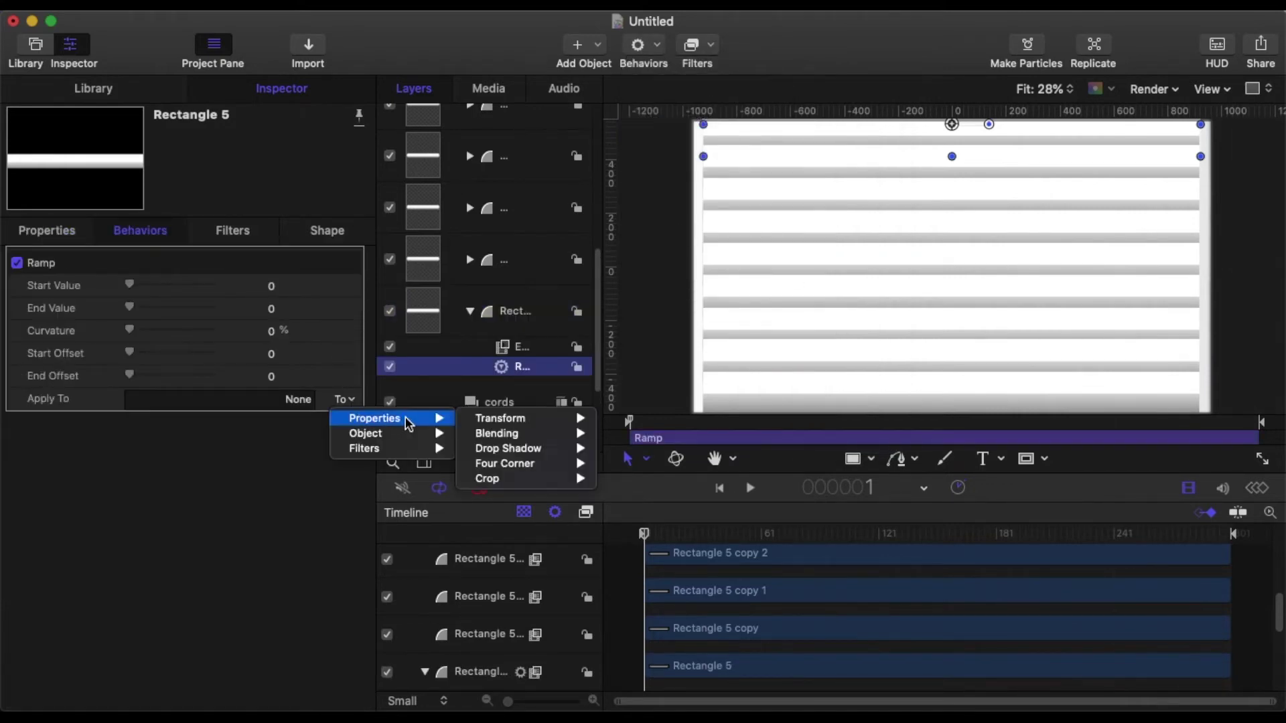
mouse_move(525, 421)
mouse_move(680, 434)
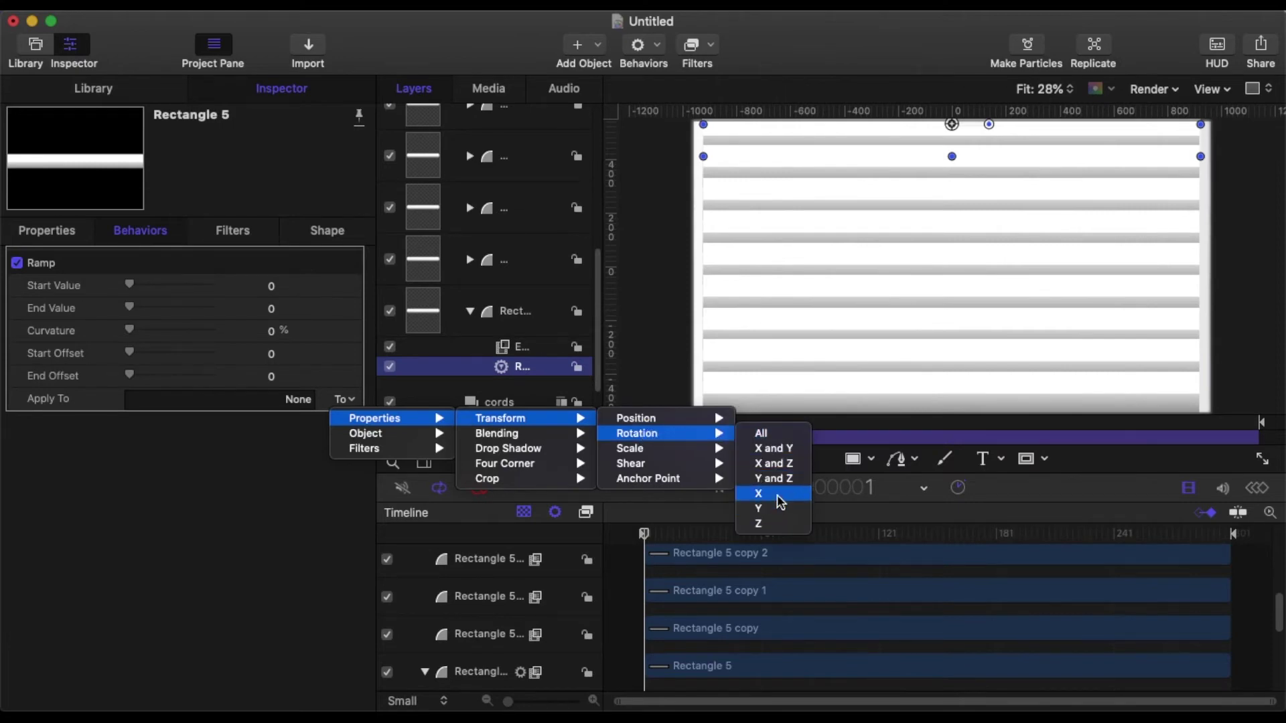
left_click(758, 493)
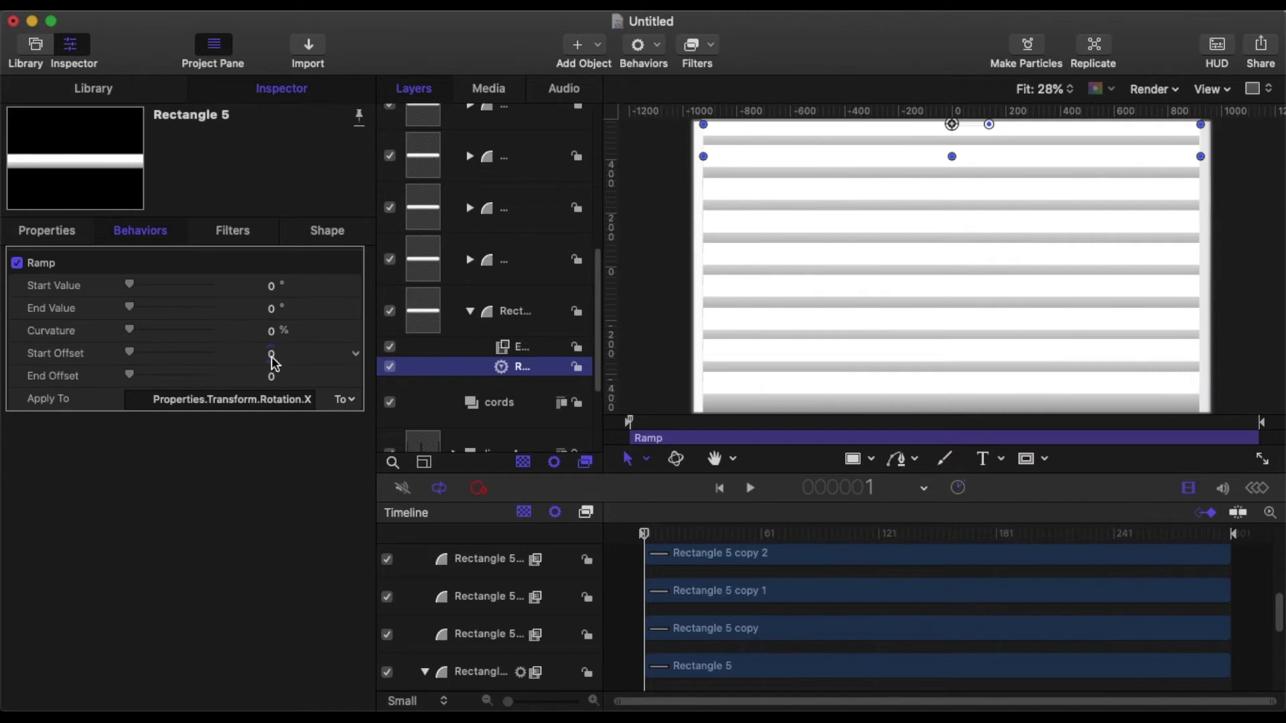
Set the Ramp's Start Offset to 30 and its End Offset to 240.
left_click(272, 355)
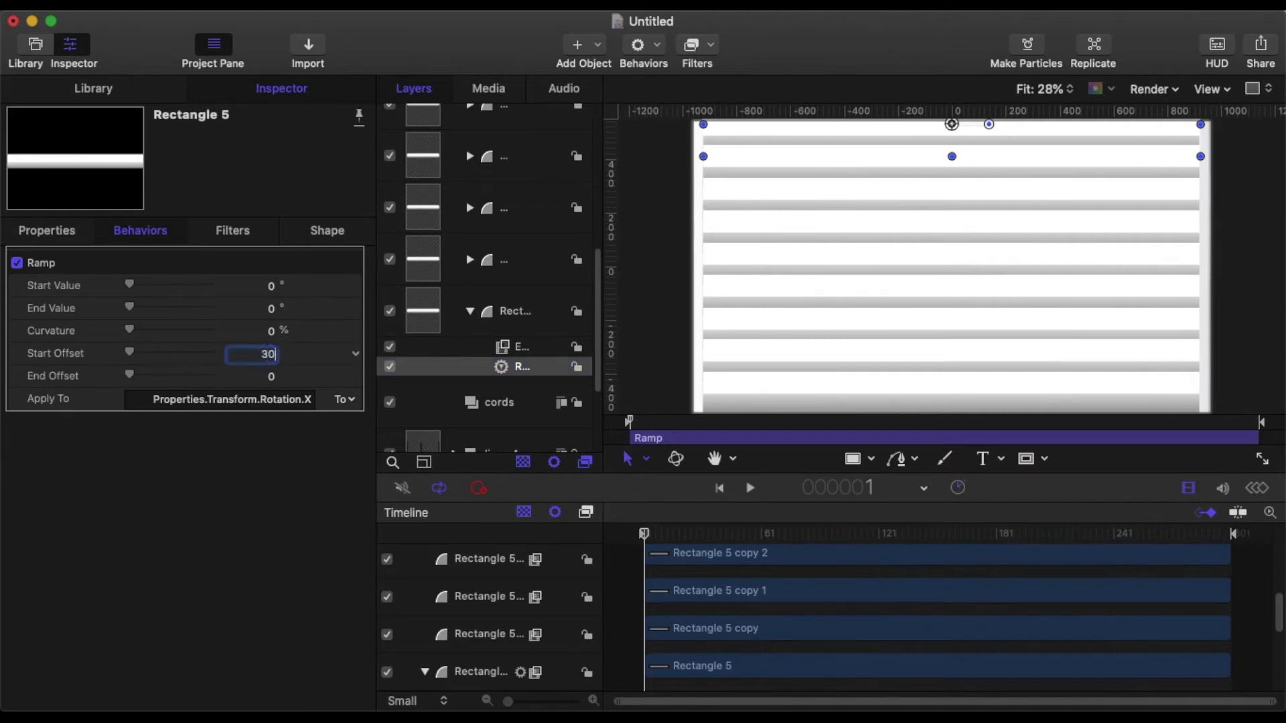
left_click(272, 379)
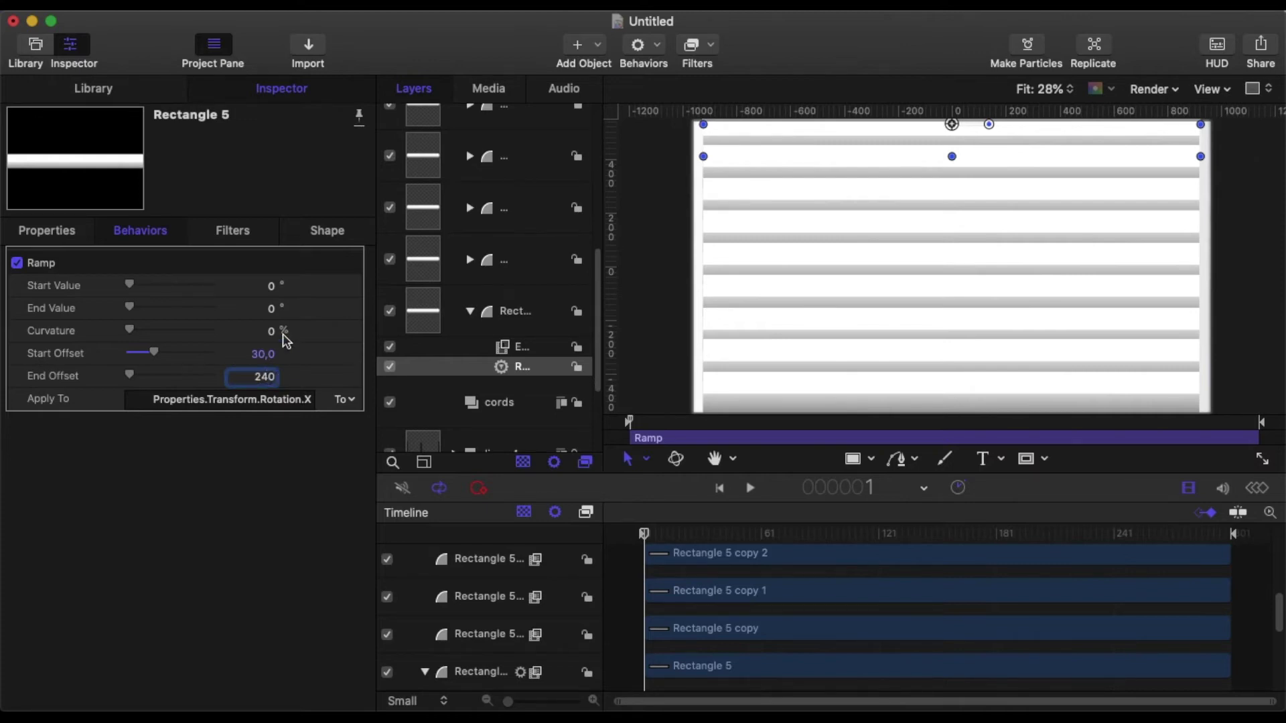
key("Return")
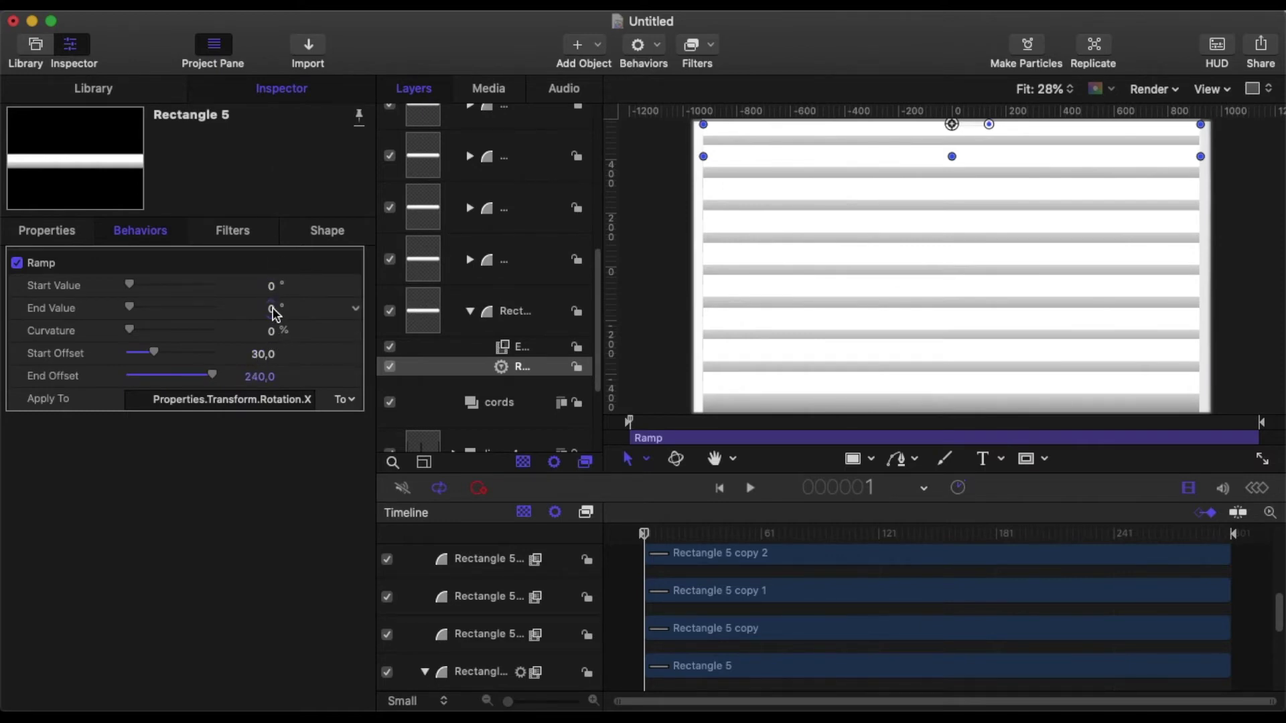
Set the Ramp's End Value to 75°, preview the slat's rotation, and return the playhead to frame 1.
left_click(272, 310)
left_click(310, 207)
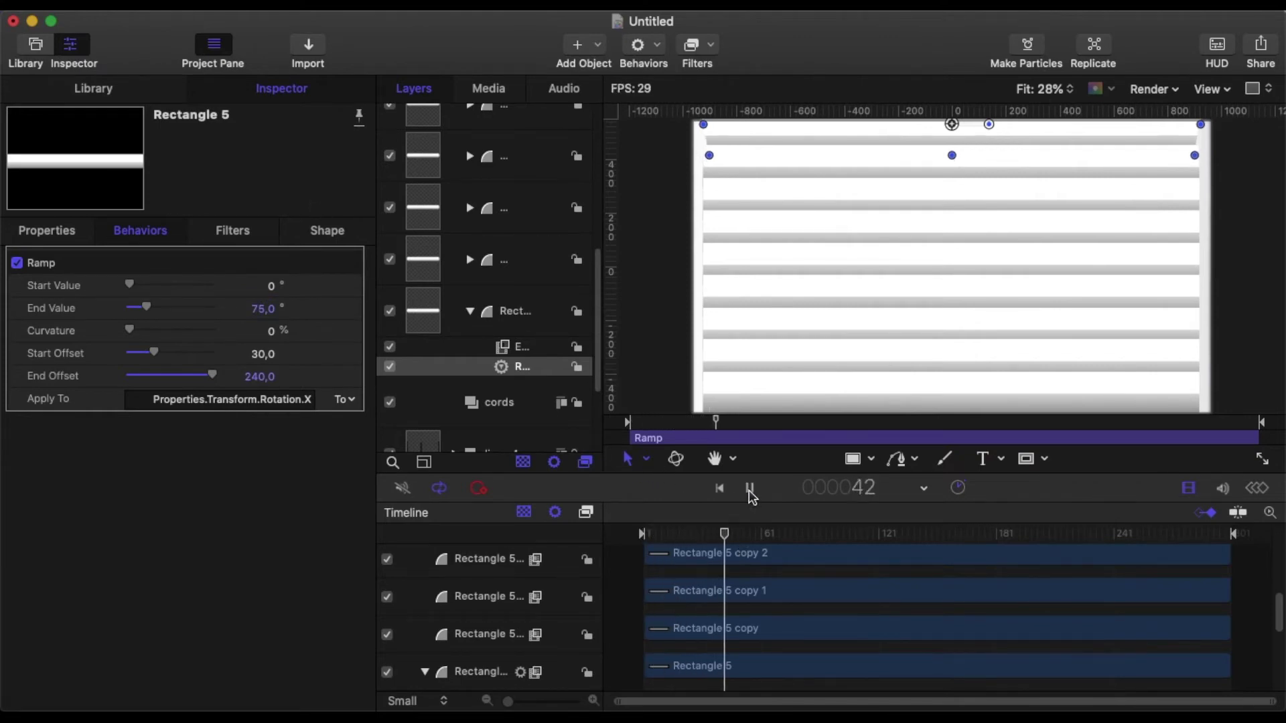
left_click(751, 489)
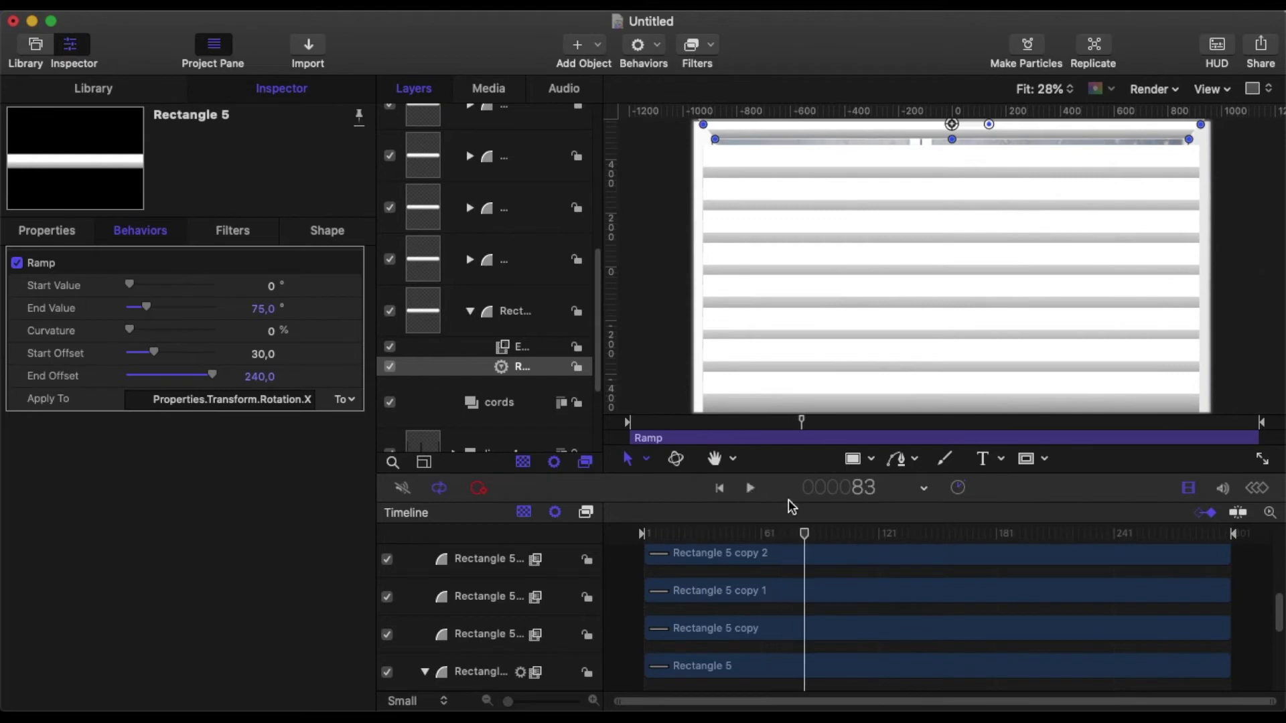
left_click_drag(806, 536, 643, 536)
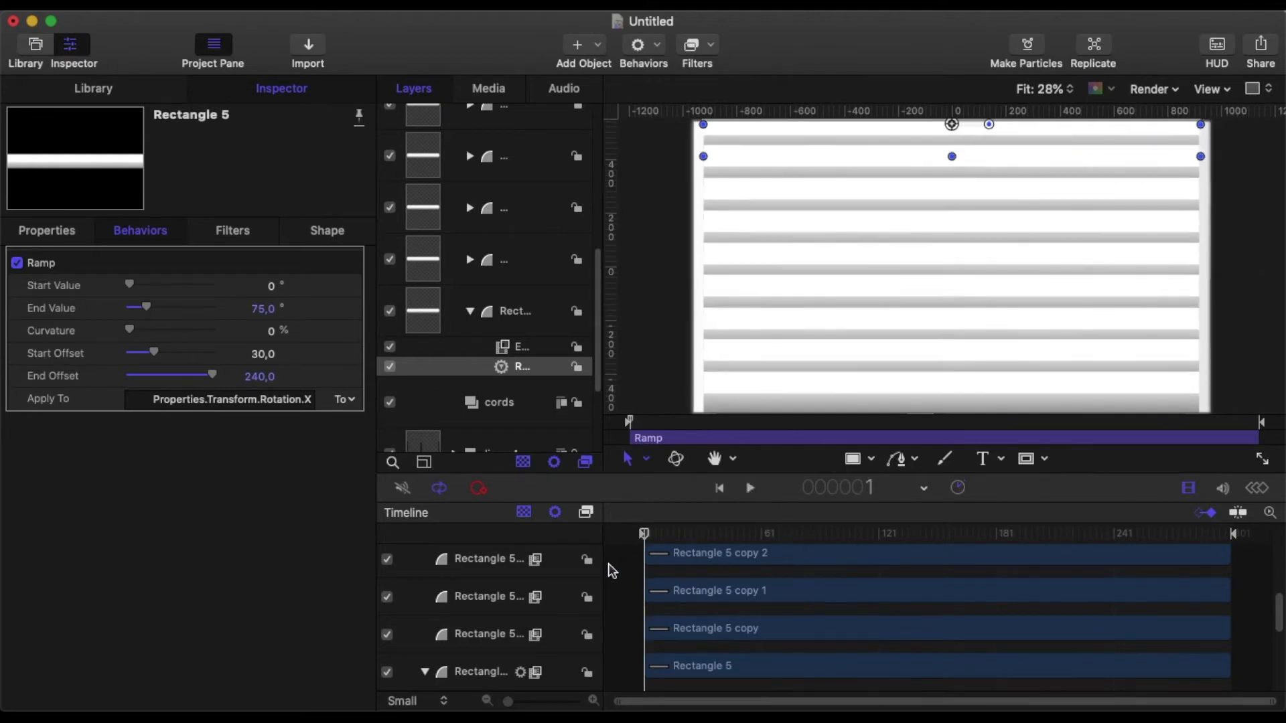
Copy Rectangle 5's Ramp behavior onto every duplicate slat through Rectangle 5 copy 7, and play the animation to frame 91.
left_click(540, 375)
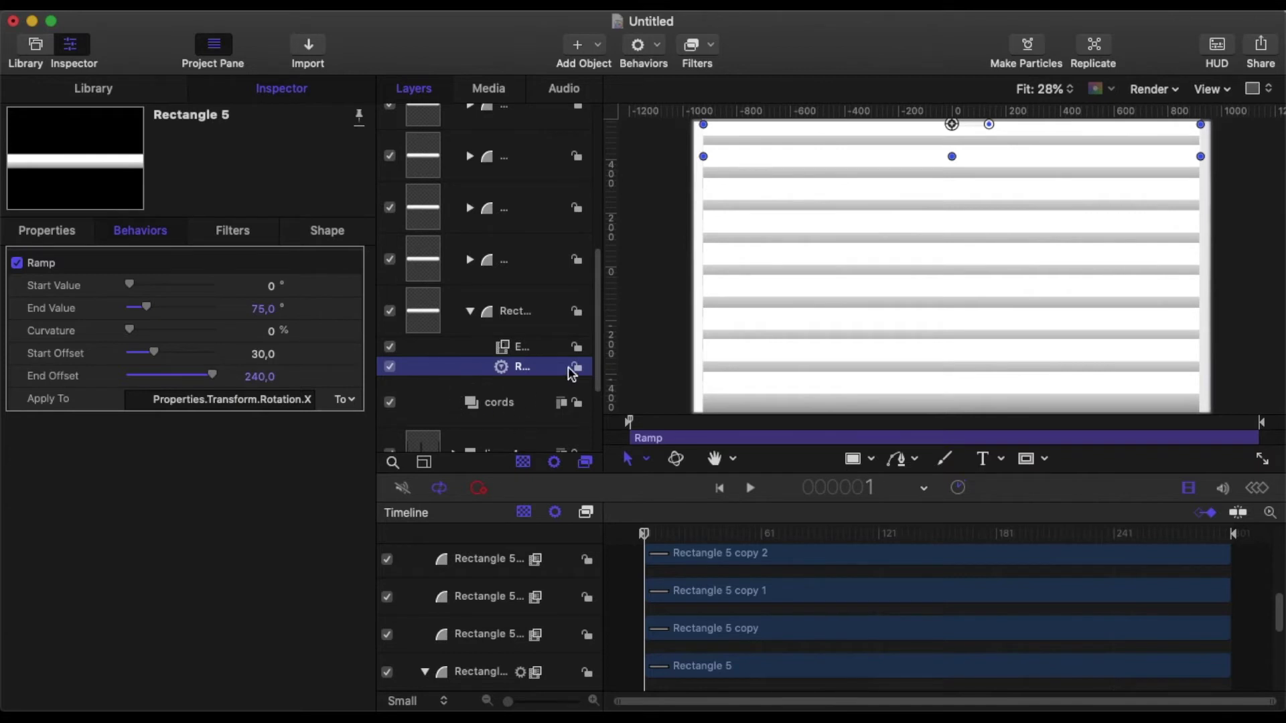
left_click_drag(540, 375, 542, 187)
left_click(554, 279)
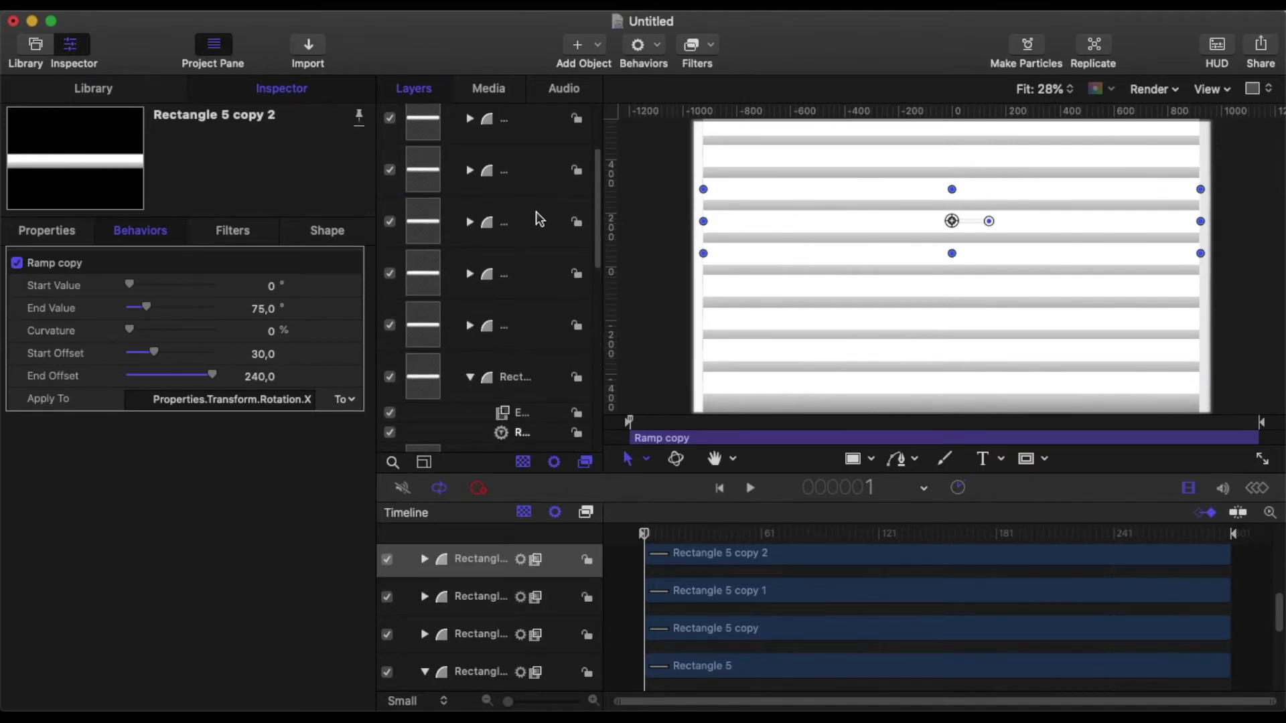
left_click_drag(520, 434, 522, 333)
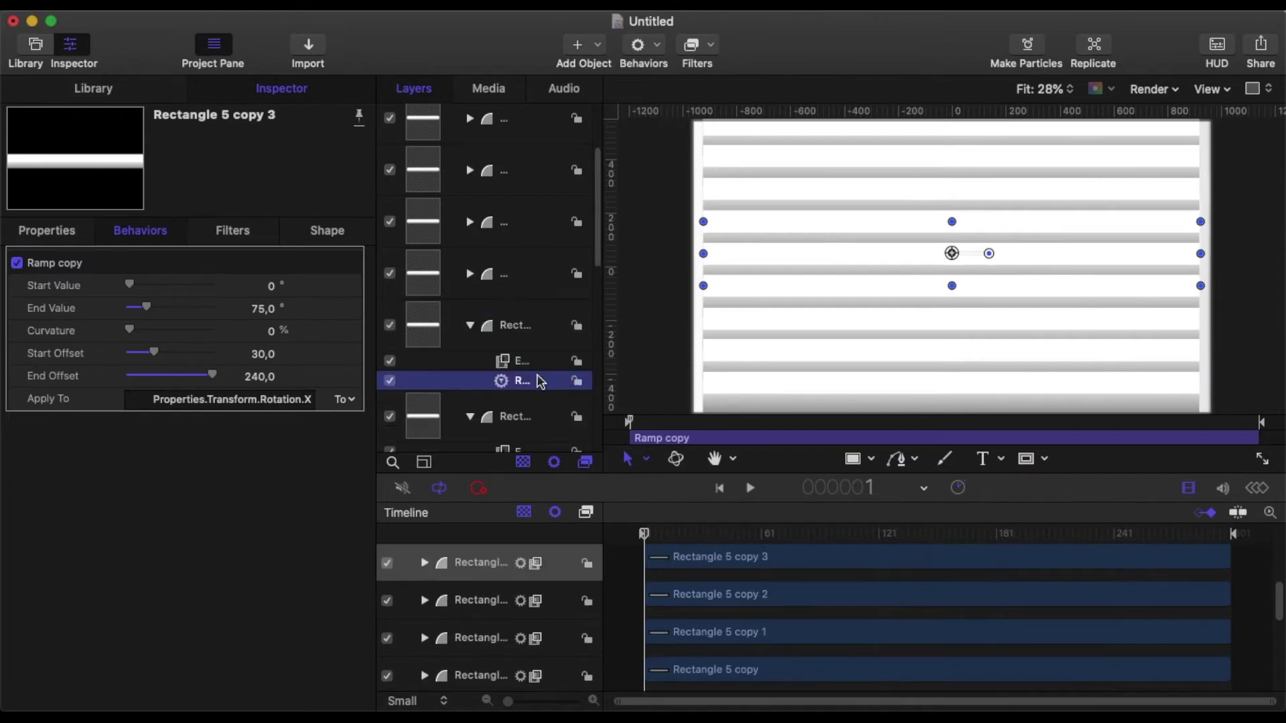
left_click_drag(532, 383, 536, 298)
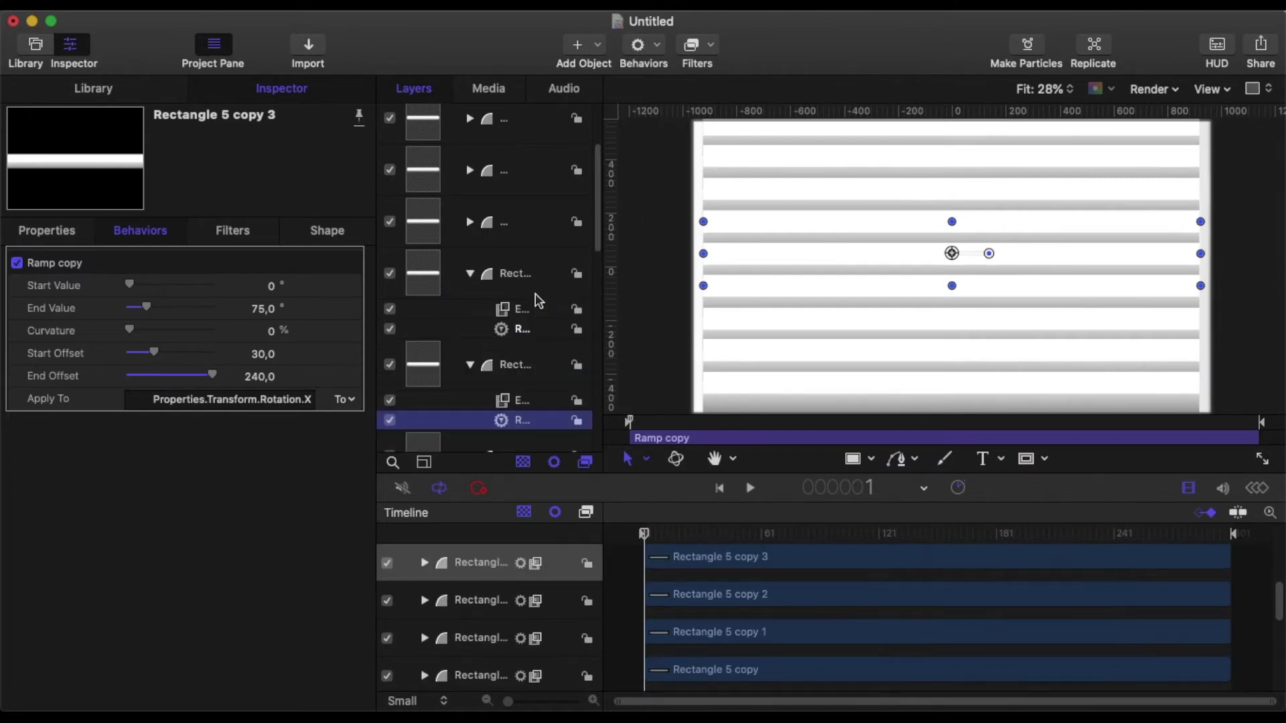
left_click_drag(526, 410, 539, 298)
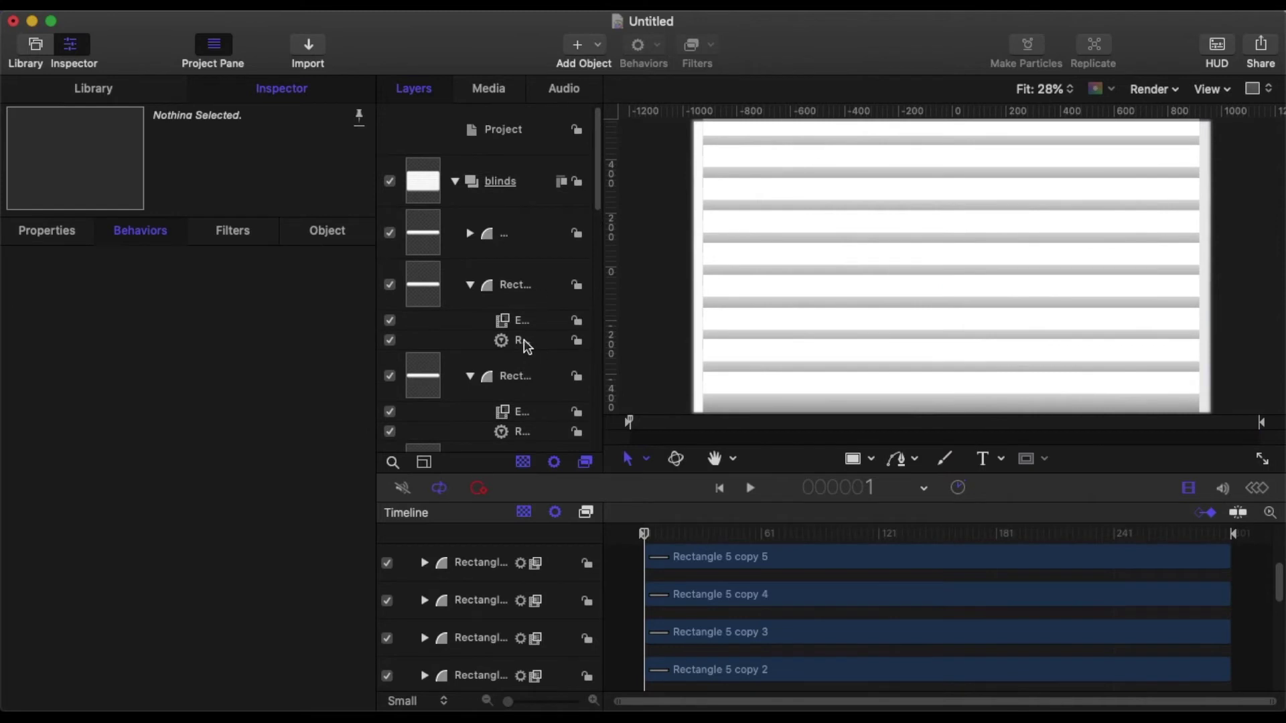
left_click(522, 340)
left_click_drag(526, 345, 527, 259)
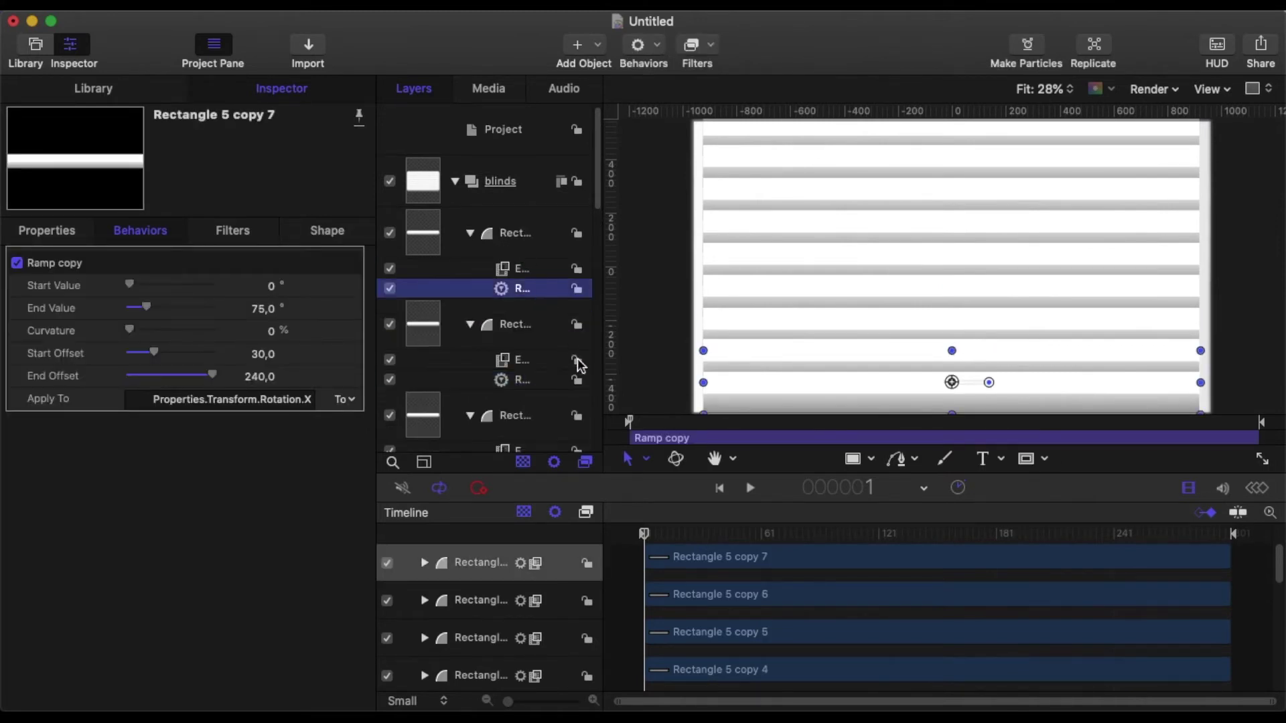
left_click(753, 491)
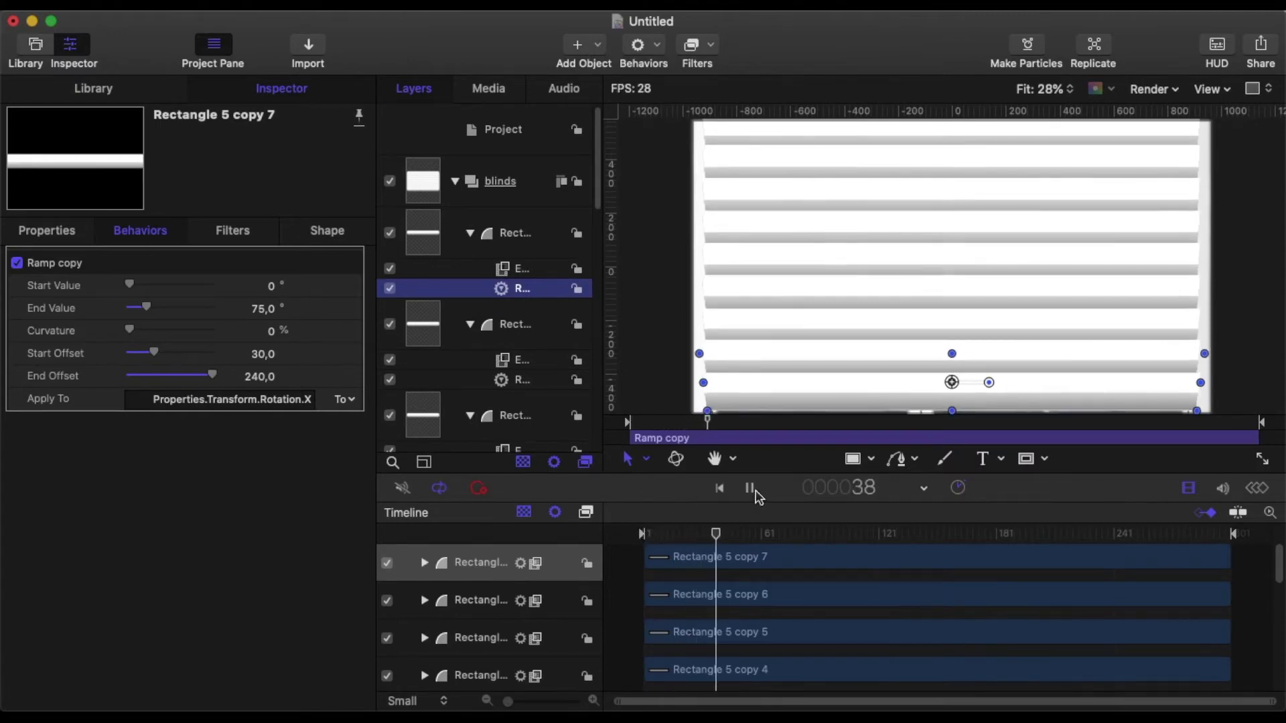
left_click(751, 489)
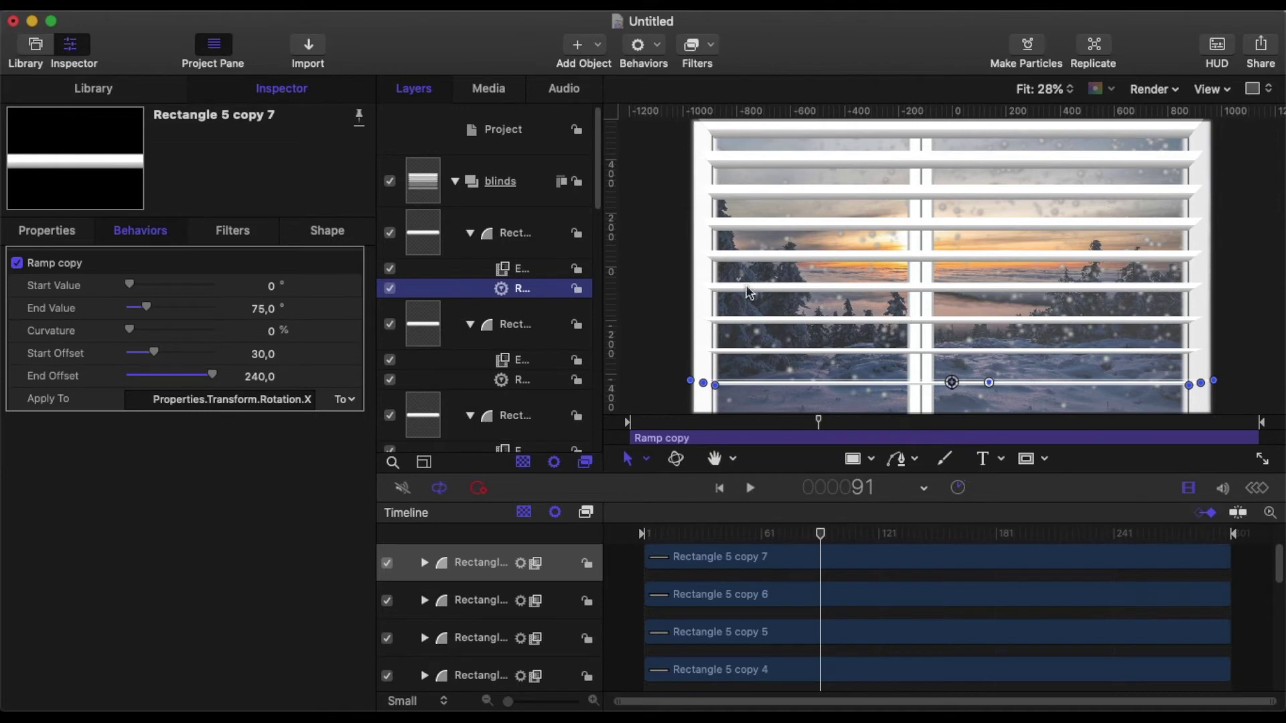
Set the End Value of the Ramp on Rectangle 5 copy 4 to 73°.
left_click(522, 379)
scroll(527, 372, "down", 3)
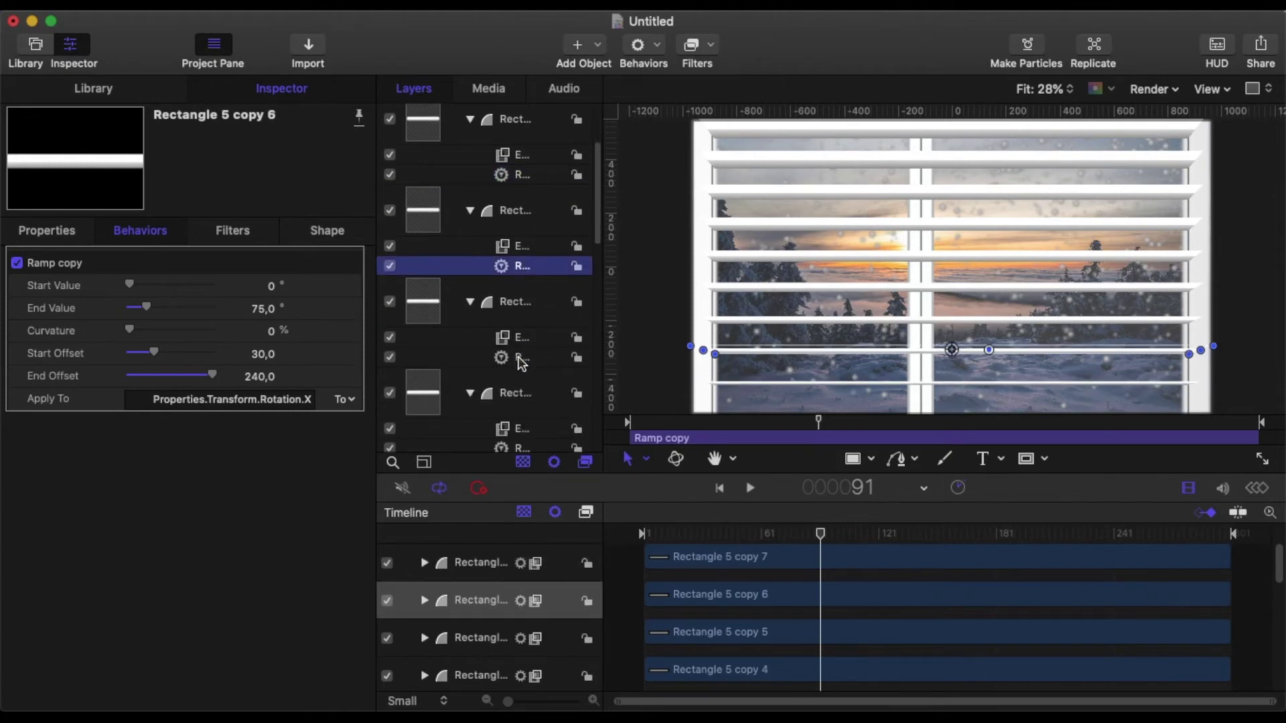
scroll(521, 376, "down", 1)
left_click(520, 402)
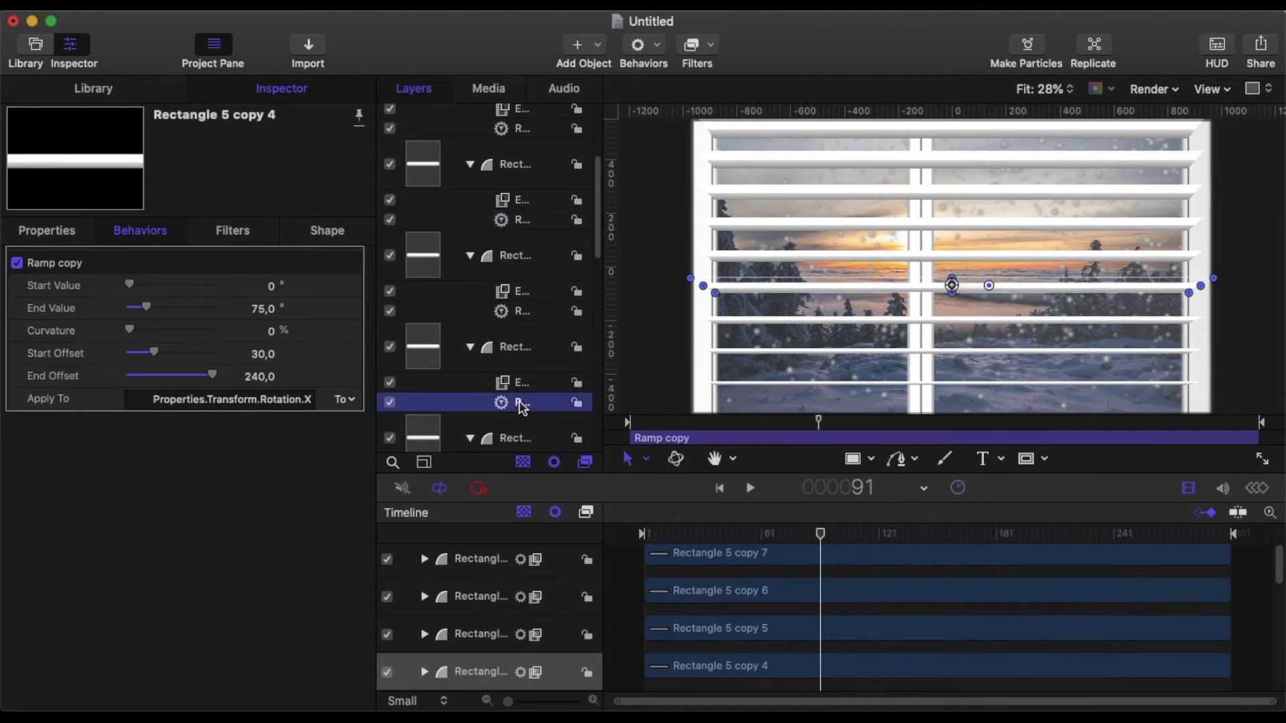
left_click(260, 309)
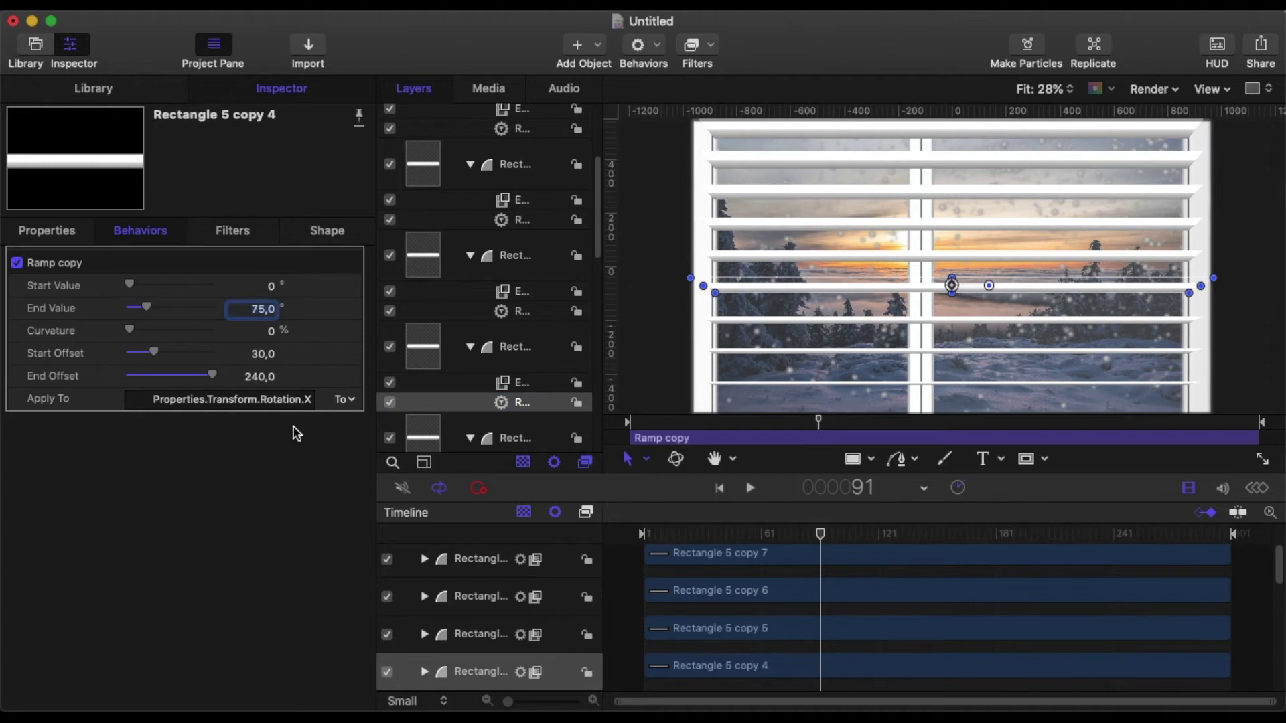
type("73")
key("Return")
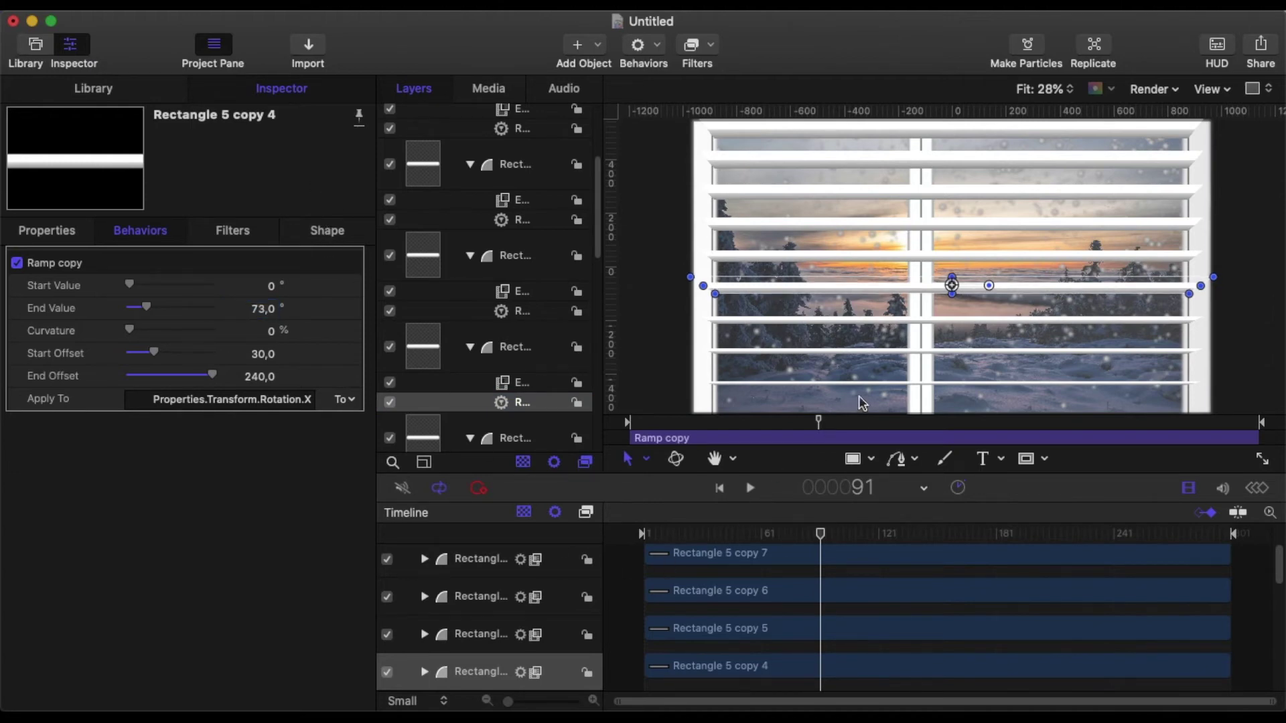
Set the End Value of the Ramp on Rectangle 5 copy 5 to 71°.
left_click(514, 312)
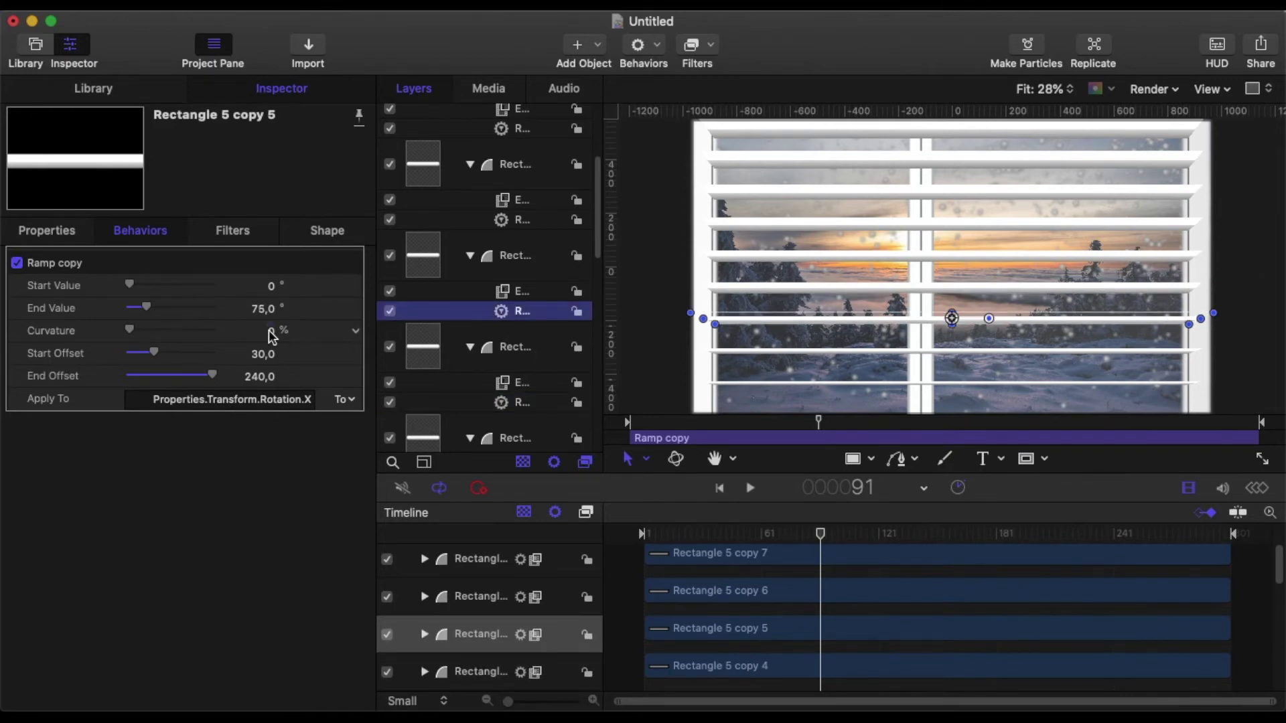
left_click(275, 307)
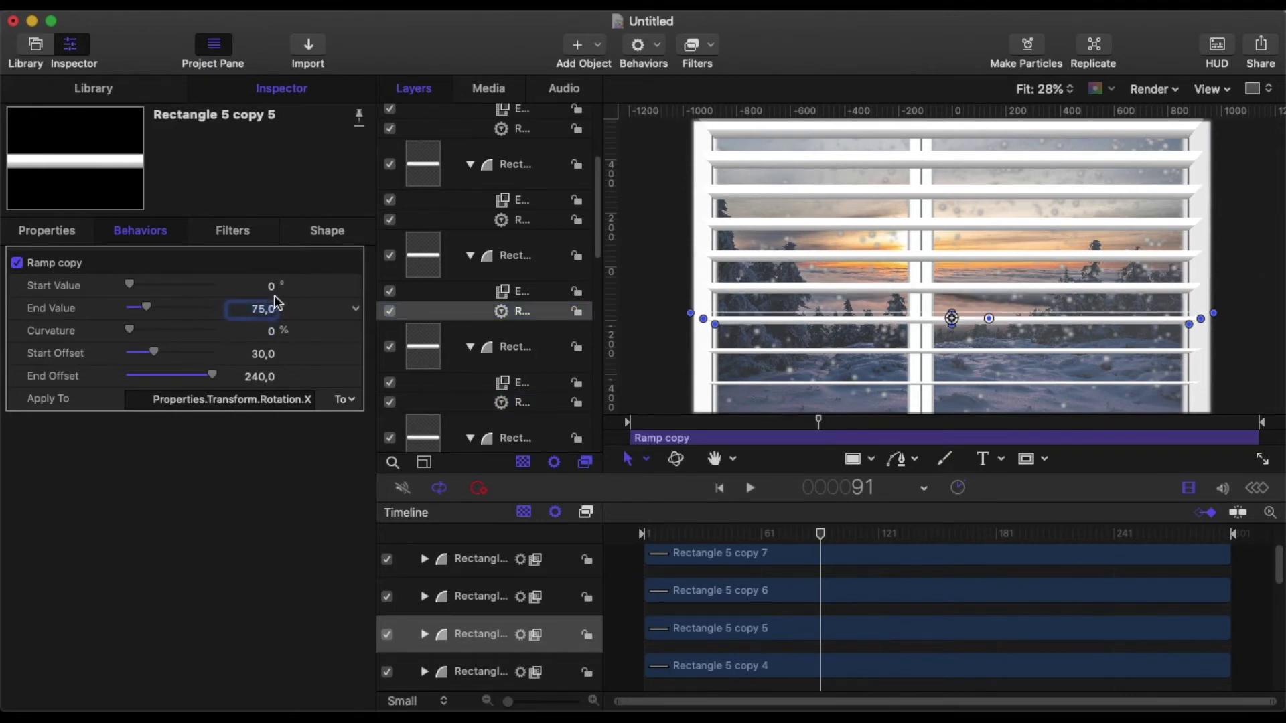
type("71")
key("Return")
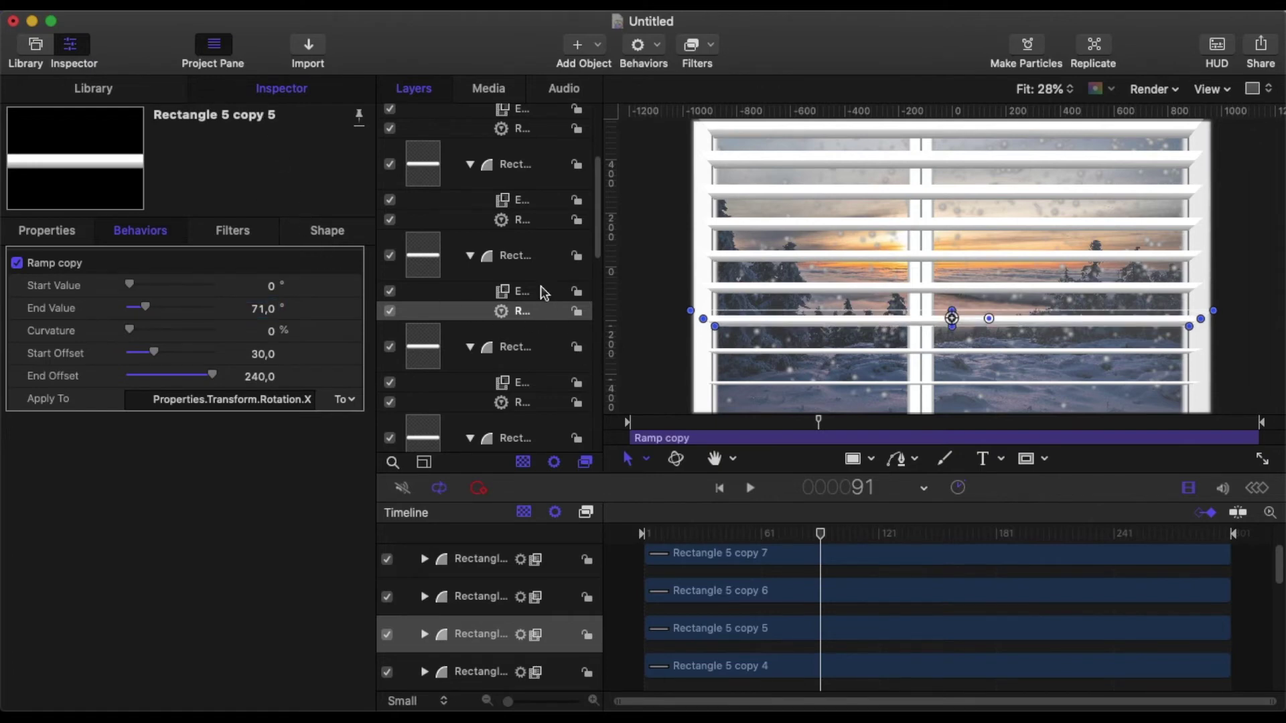
Set the End Value of the Ramp on Rectangle 5 copy 6 to 69°.
left_click(525, 223)
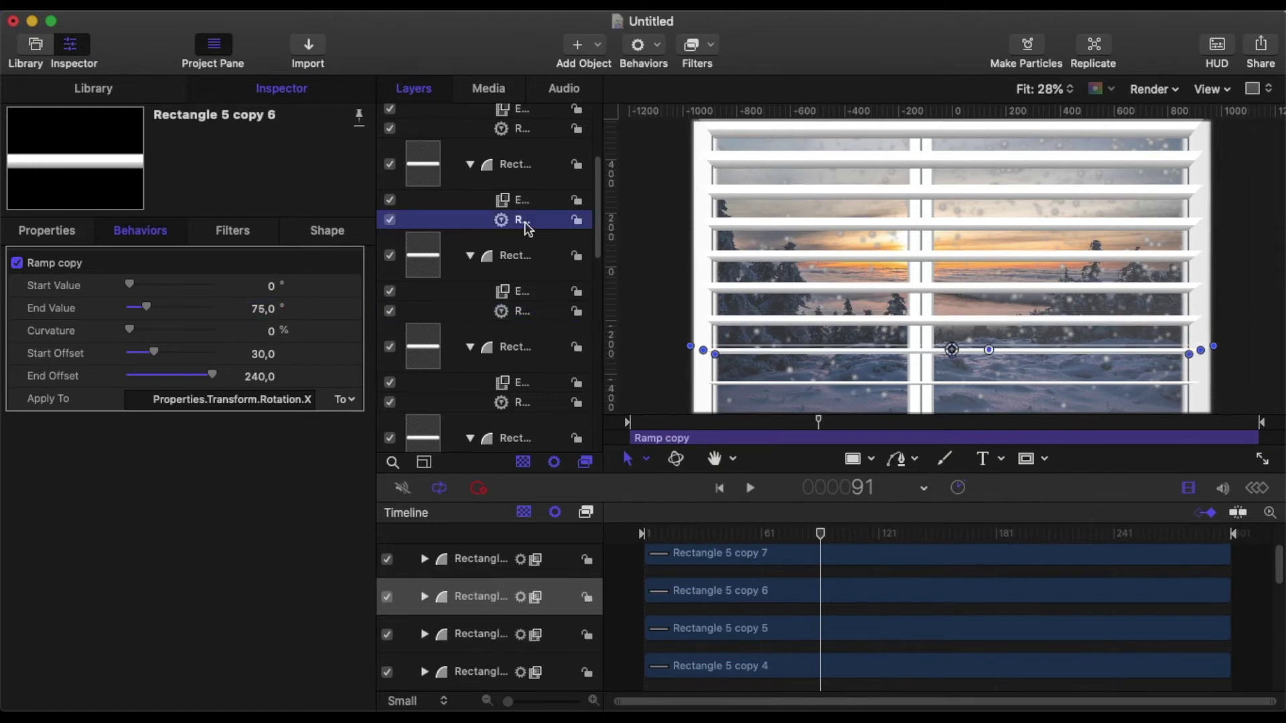
left_click(257, 311)
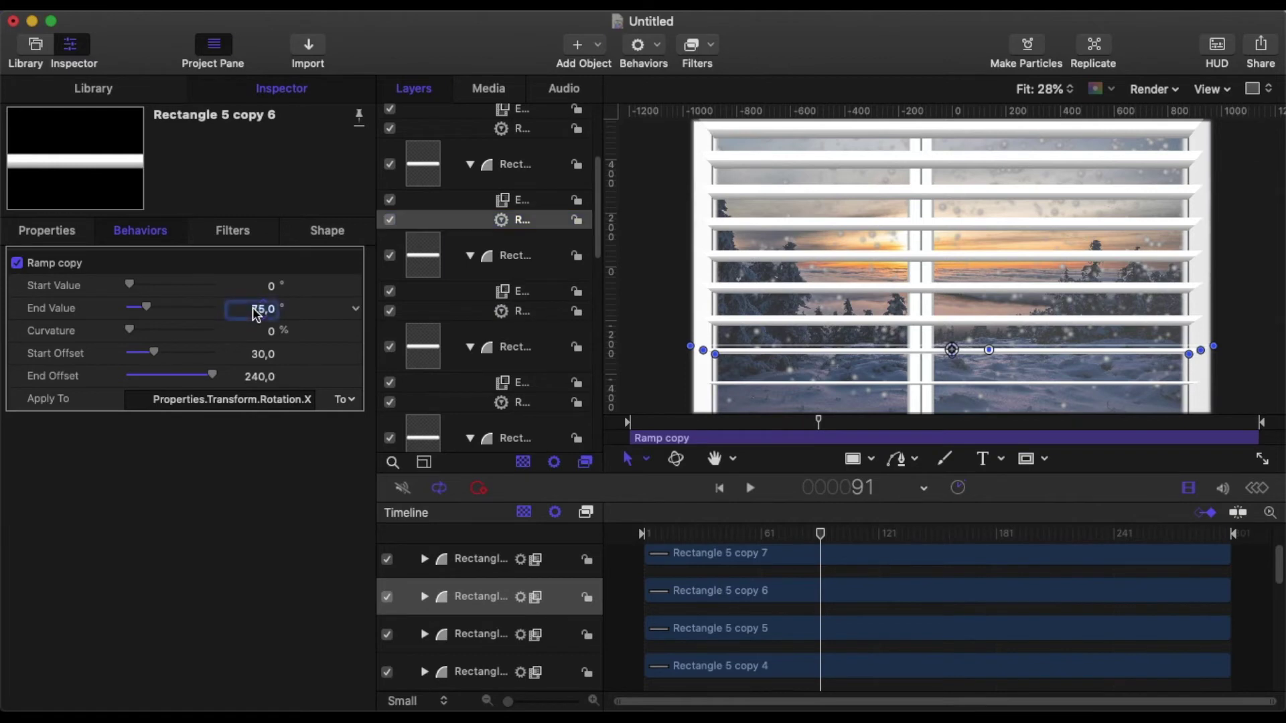
type("69")
key("Return")
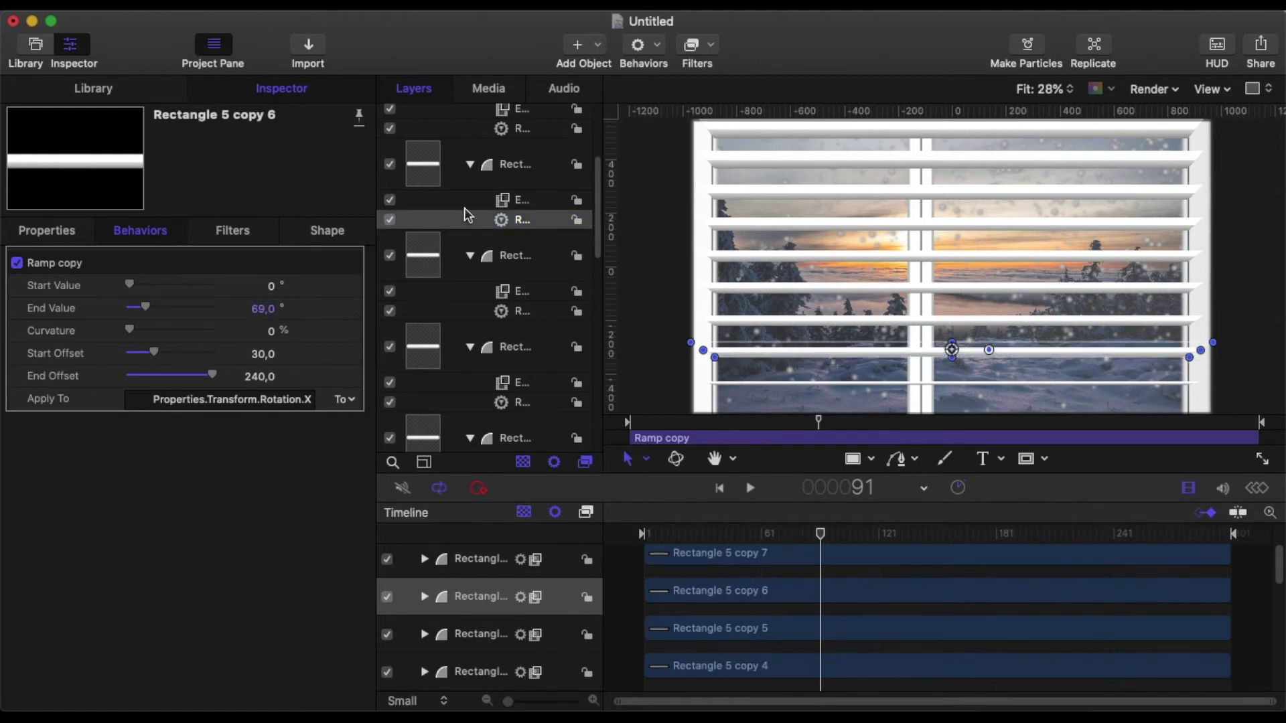
Set the End Value of the Ramp on Rectangle 5 copy 7, the lowest slat, to 67°.
scroll(529, 155, "up", 1)
left_click(527, 144)
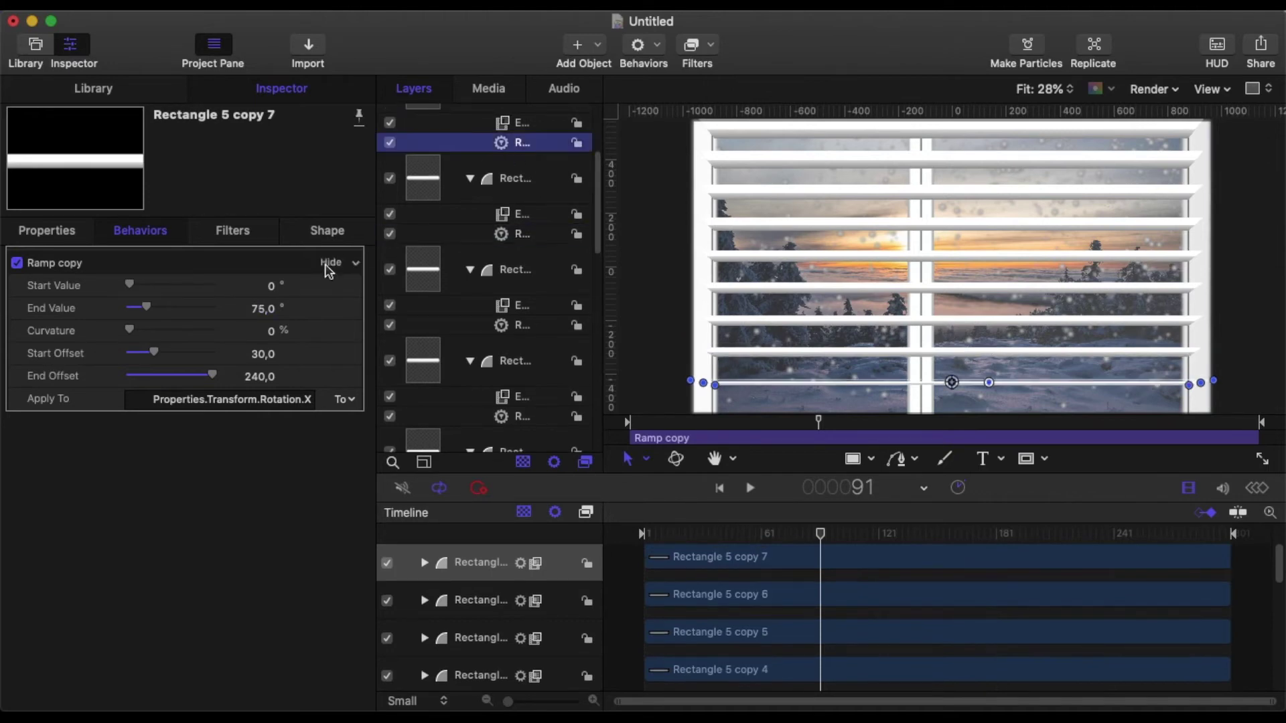
left_click(274, 307)
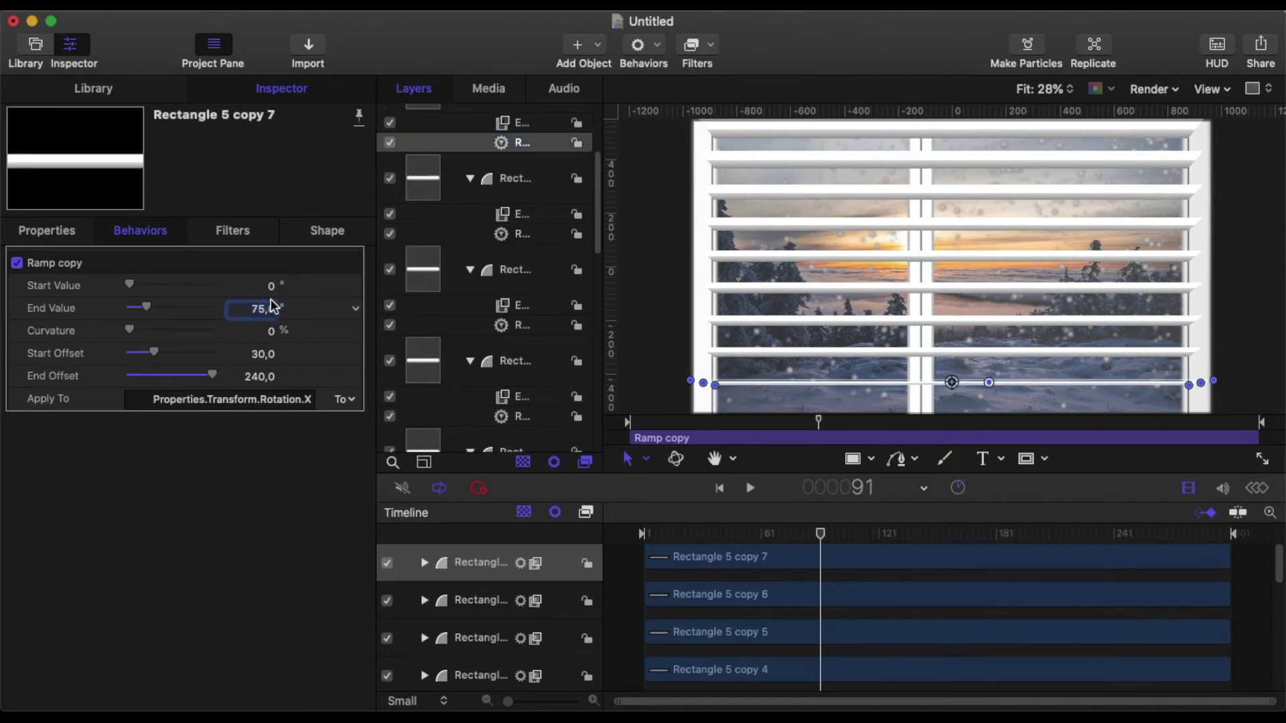
type("67")
key("Return")
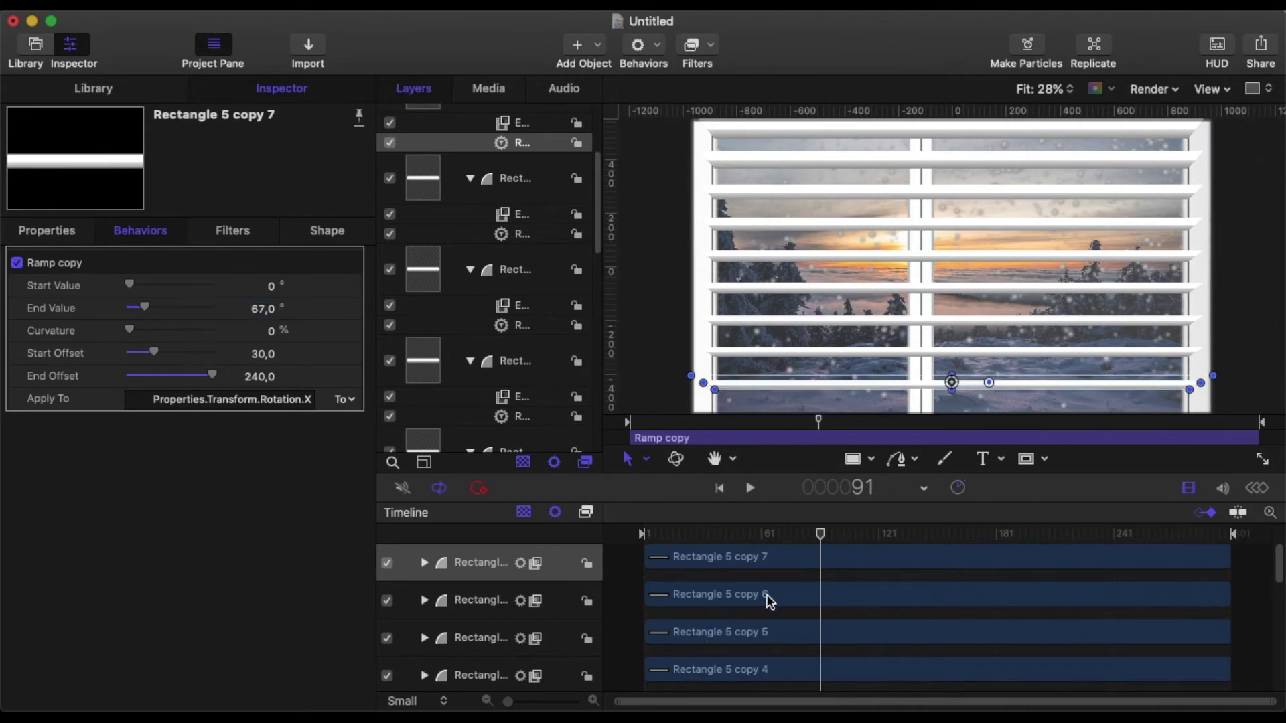
Move the playhead to frame 90 and add a second Ramp parameter behavior to Rectangle 5, the uppermost slat.
left_click_drag(821, 532, 818, 531)
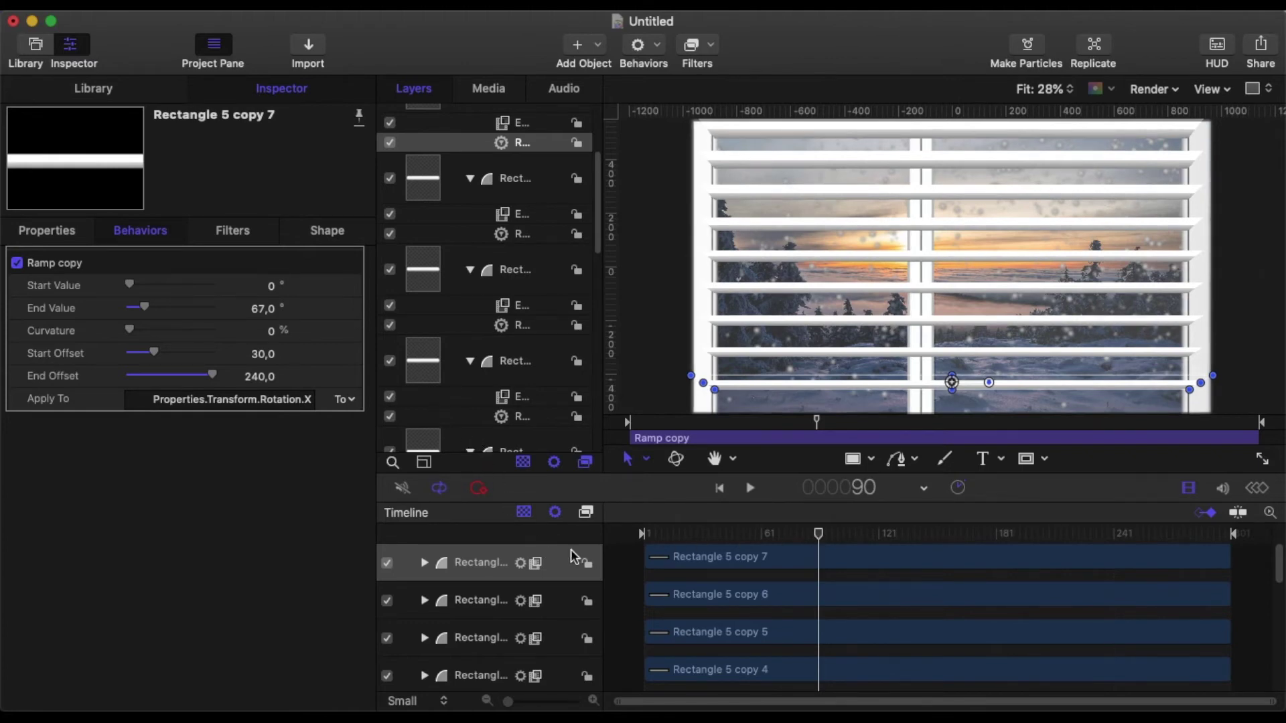
scroll(533, 242, "down", 5)
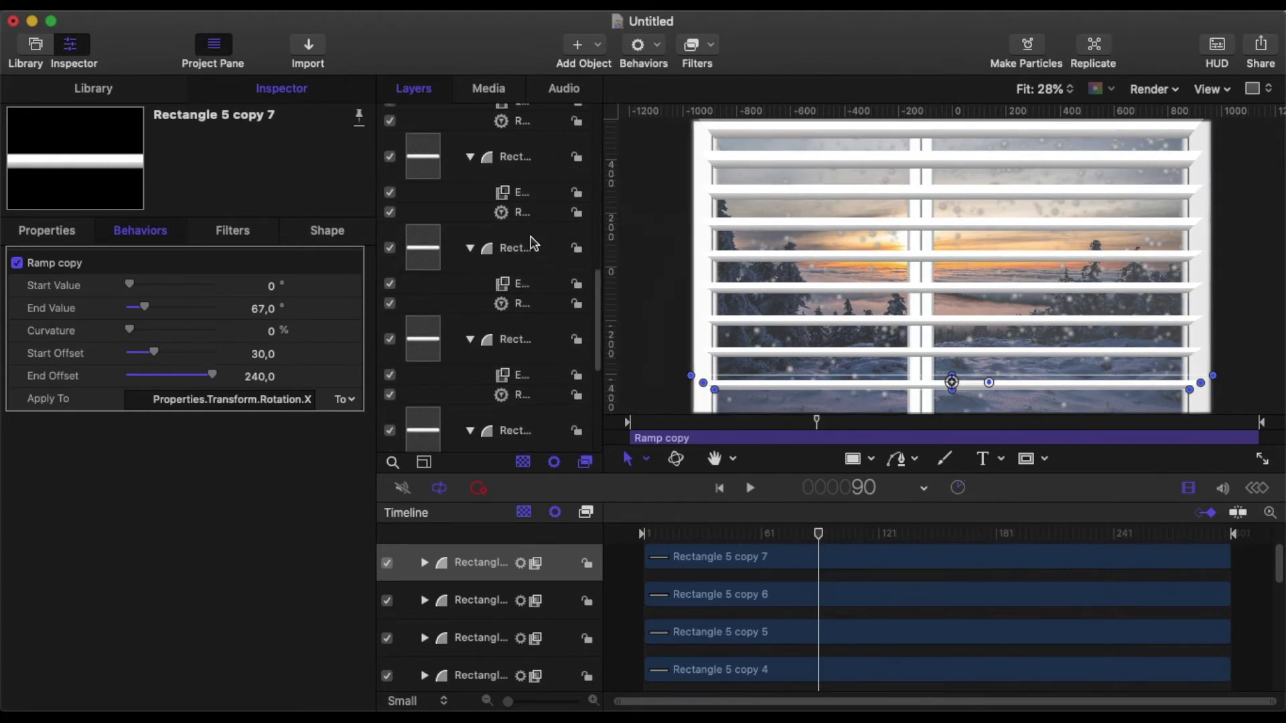
scroll(532, 243, "down", 6)
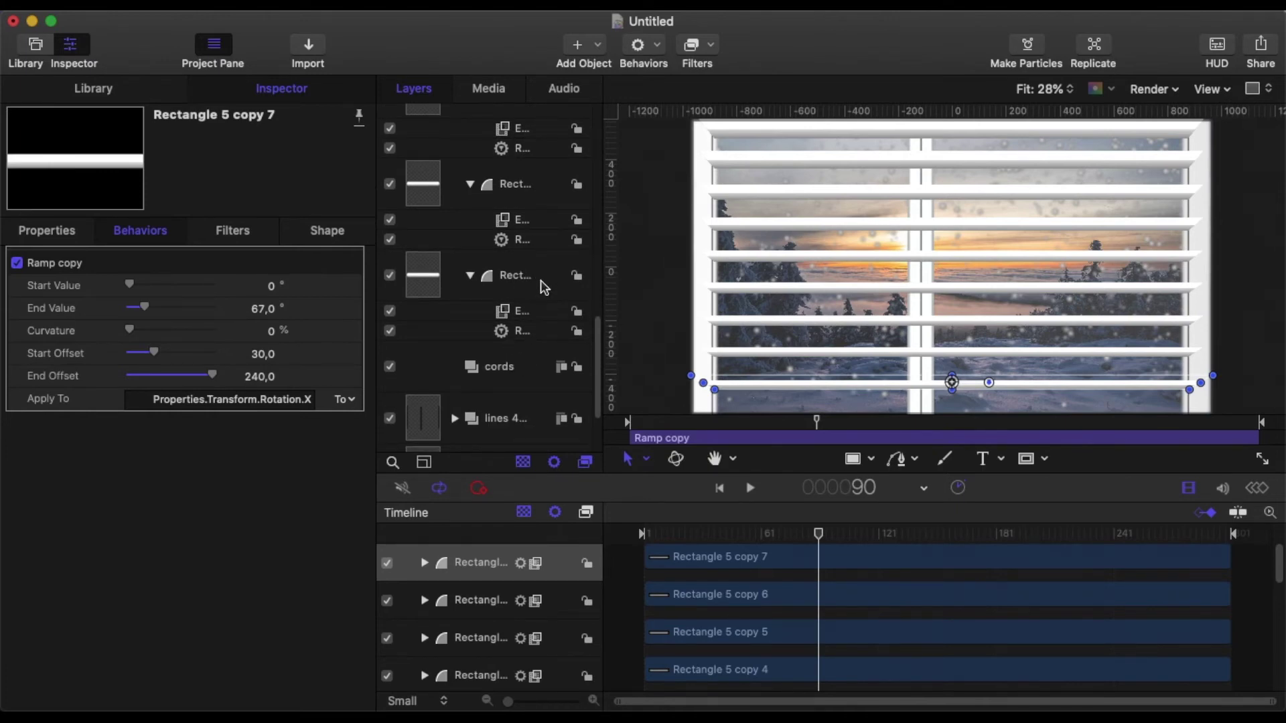
left_click(499, 280)
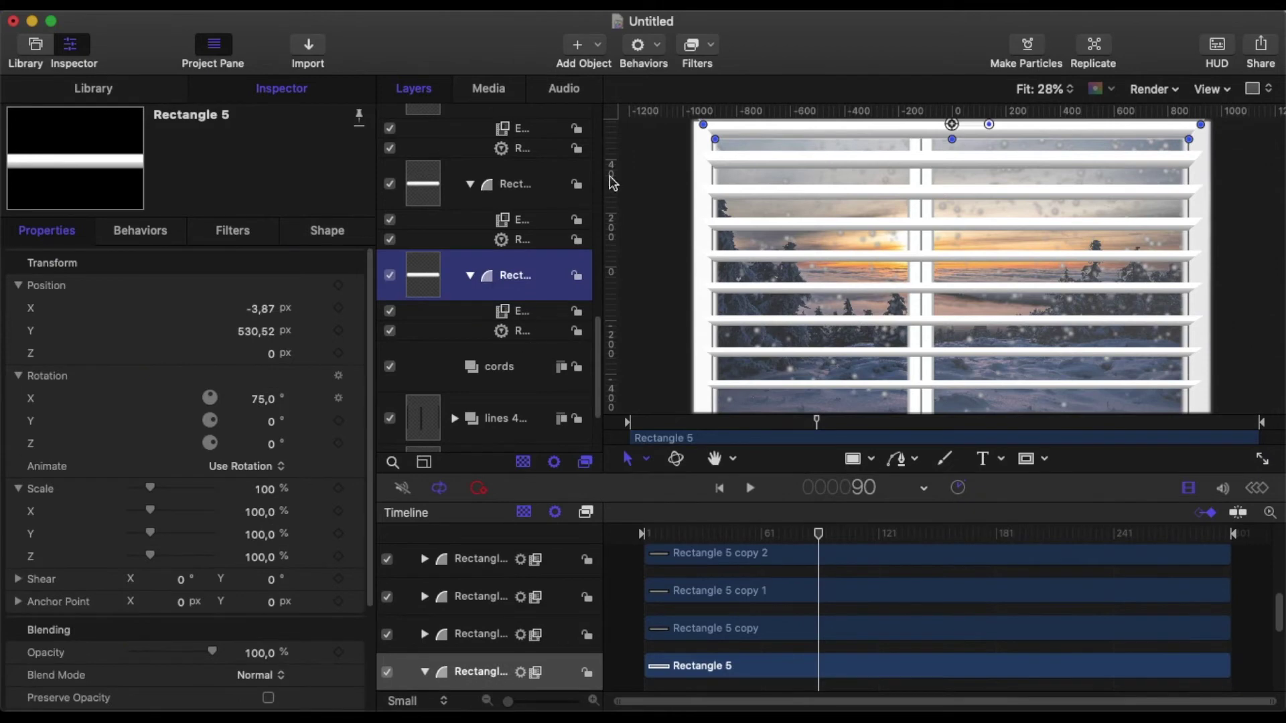
left_click(660, 57)
mouse_move(690, 156)
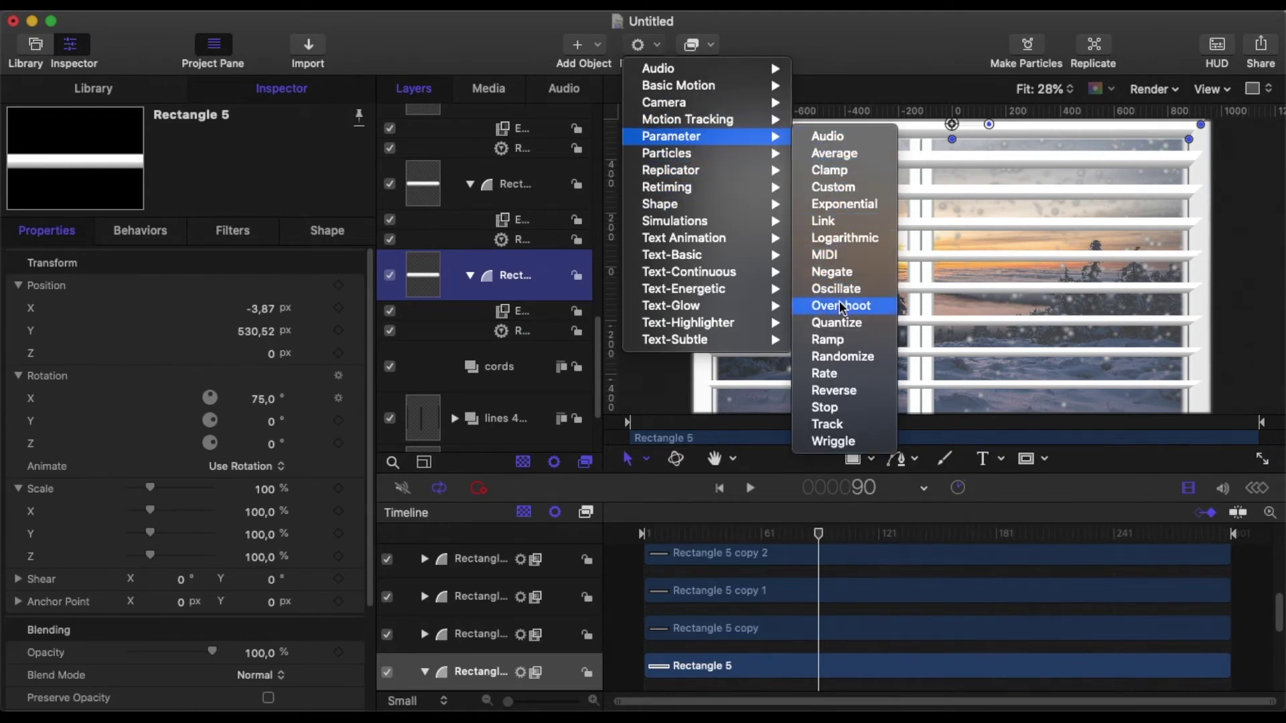
left_click(844, 342)
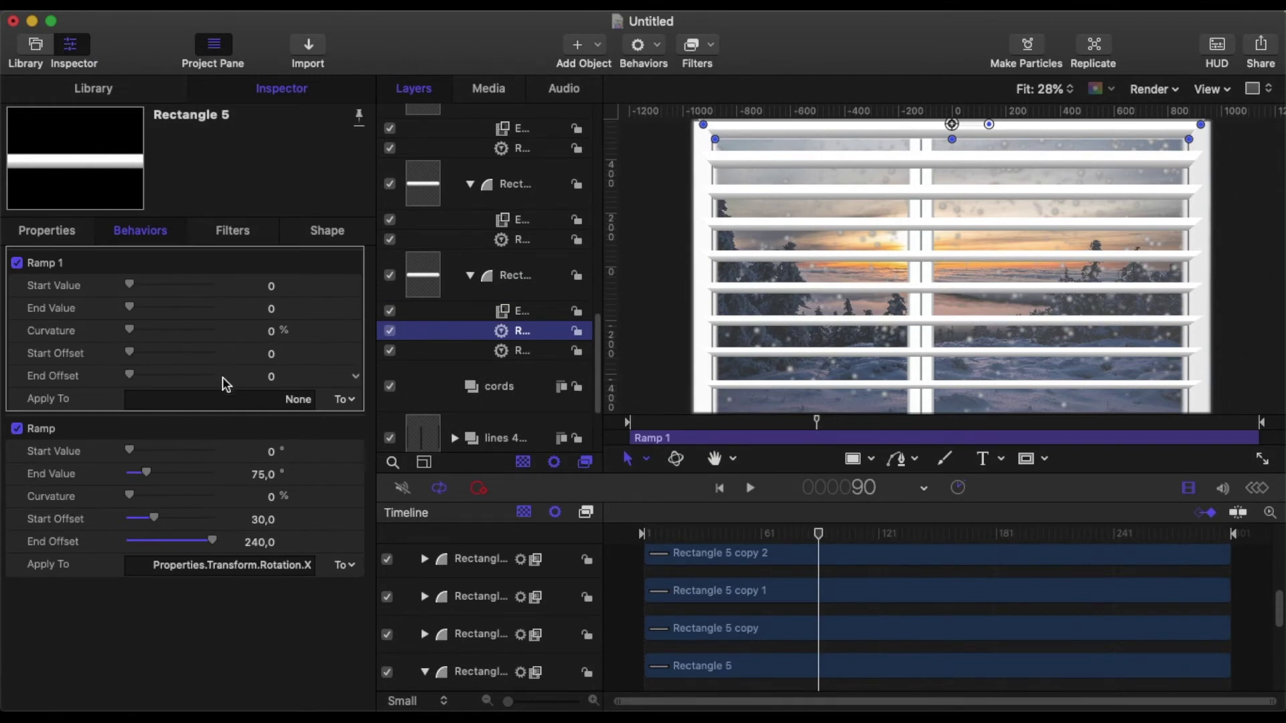
Apply the new Ramp 1 behavior on Rectangle 5 to the Transform Position Y property.
left_click(349, 402)
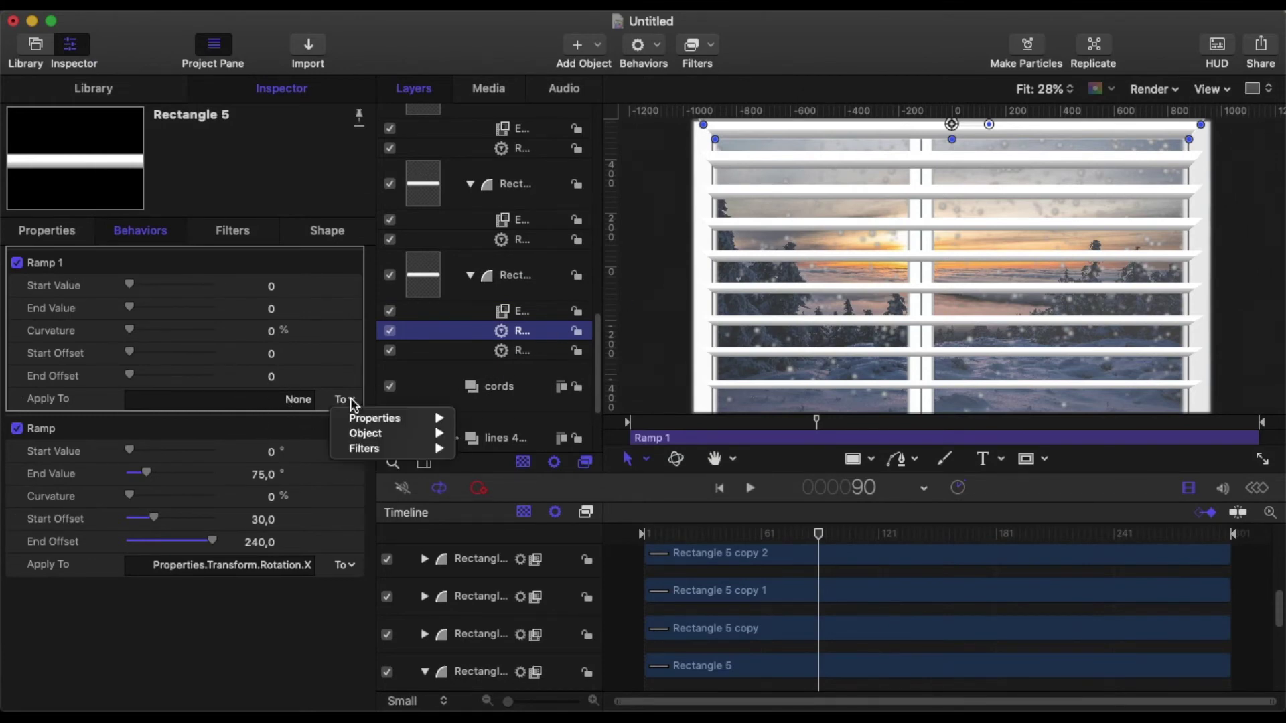
mouse_move(356, 418)
mouse_move(536, 422)
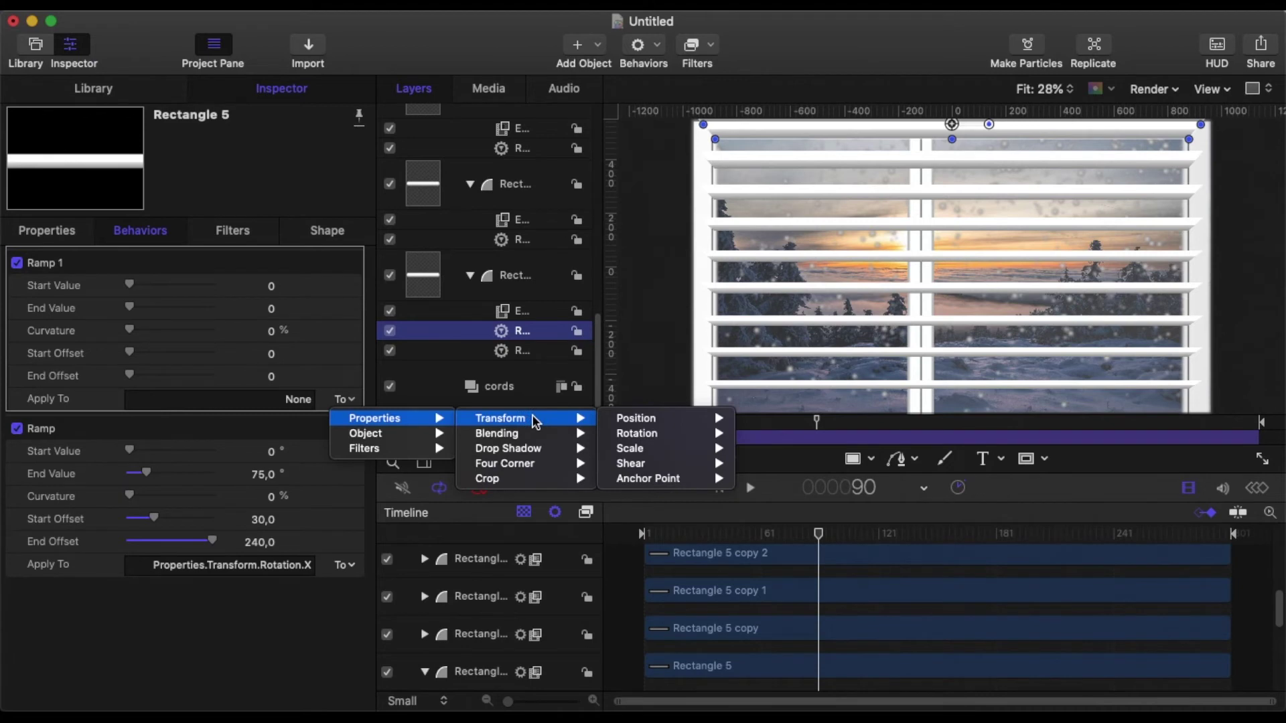
mouse_move(633, 419)
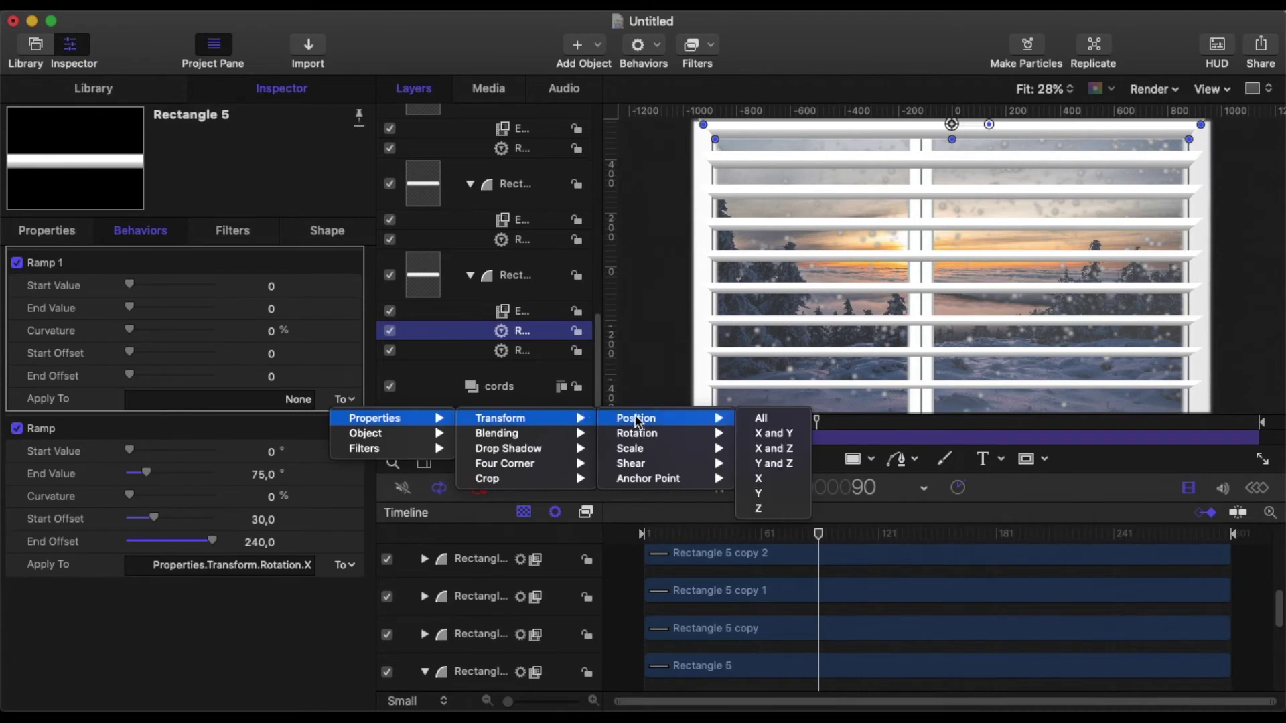
left_click(777, 495)
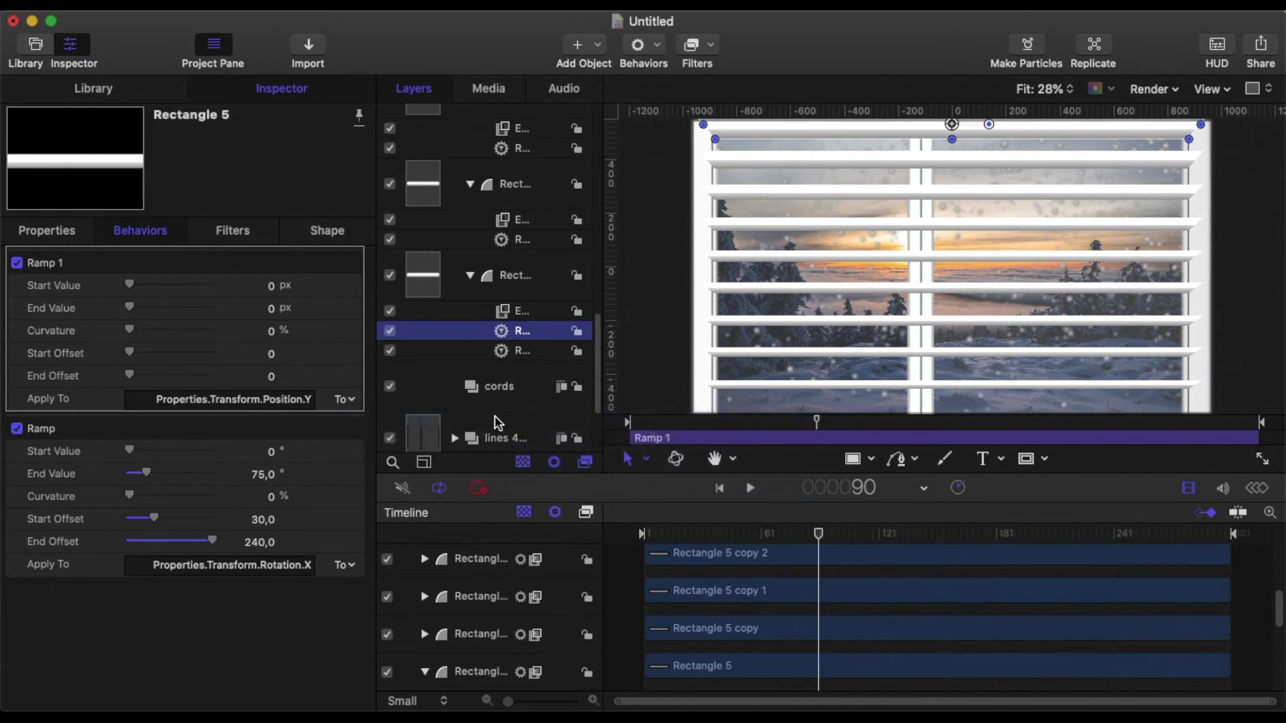
Set the Start Offset of Ramp 1 on Rectangle 5 to 90 and its End Offset to 120.
left_click(273, 362)
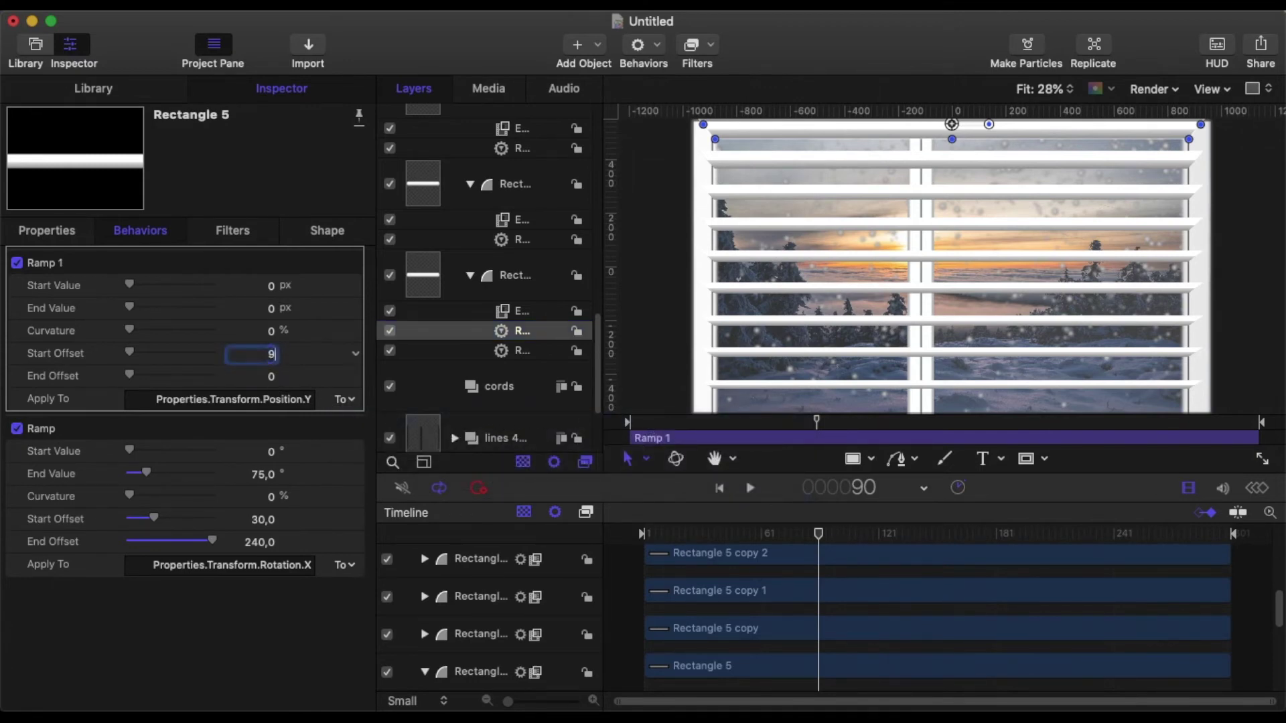
key("Return")
left_click(271, 379)
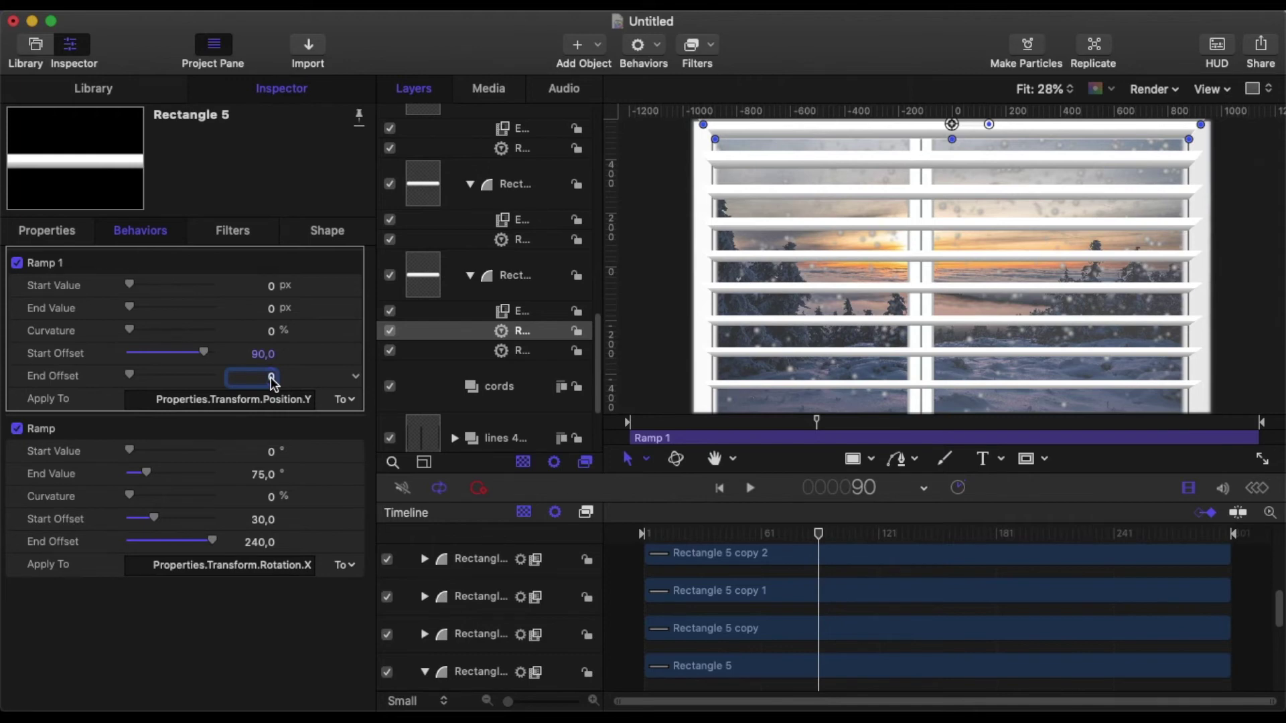
type("120")
key("Return")
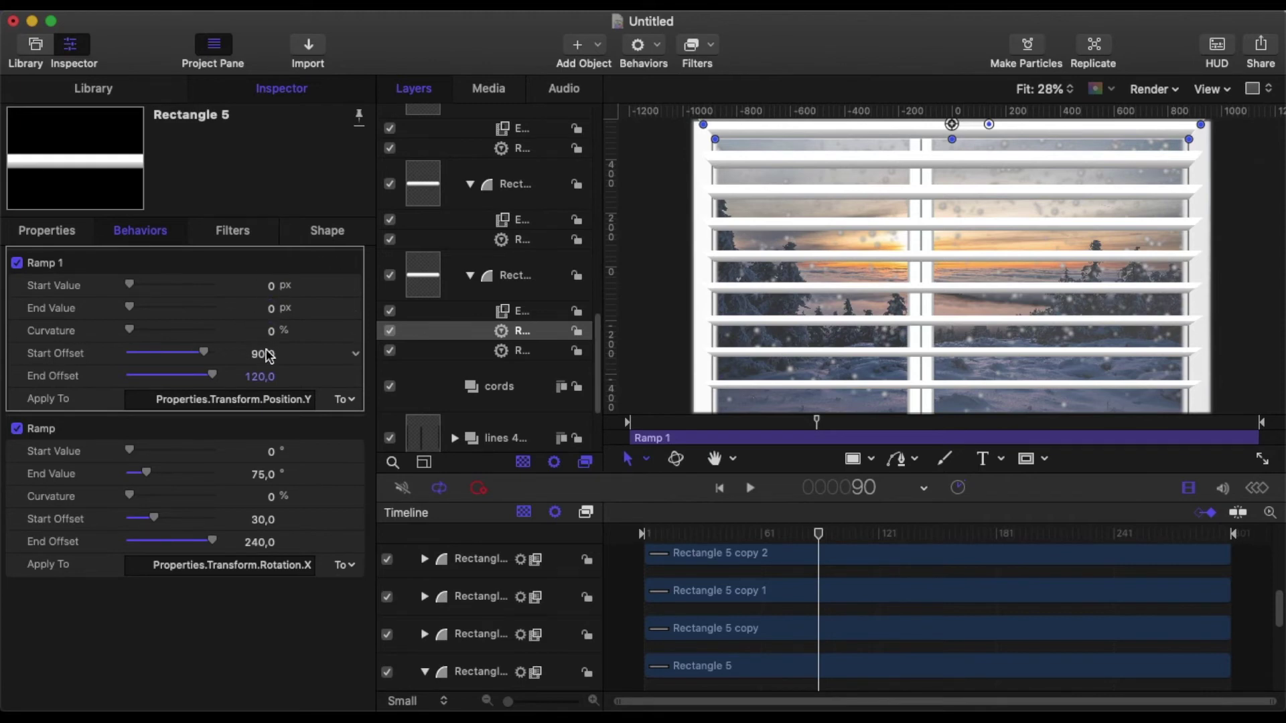
Copy Ramp 1 to Rectangle 5 copy with an End Value of 87 px, and to Rectangle 5 copy 1 with 210 px.
left_click(535, 337)
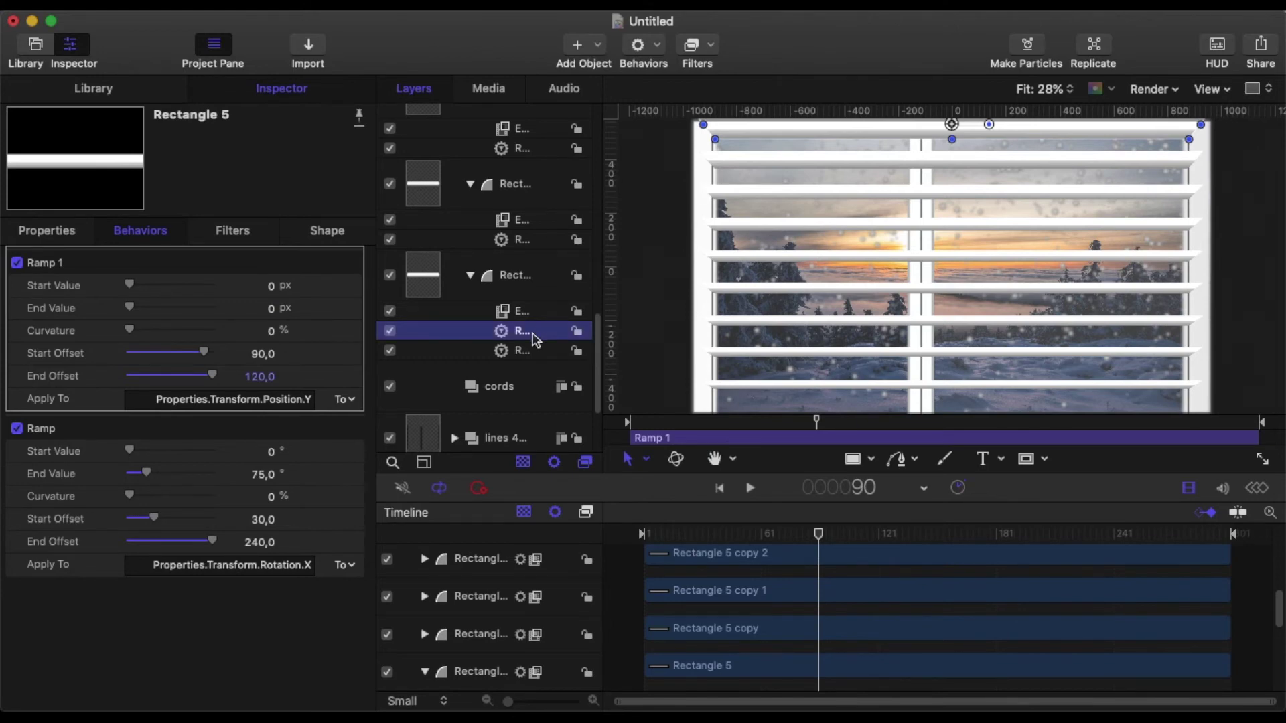
left_click_drag(535, 337, 537, 239)
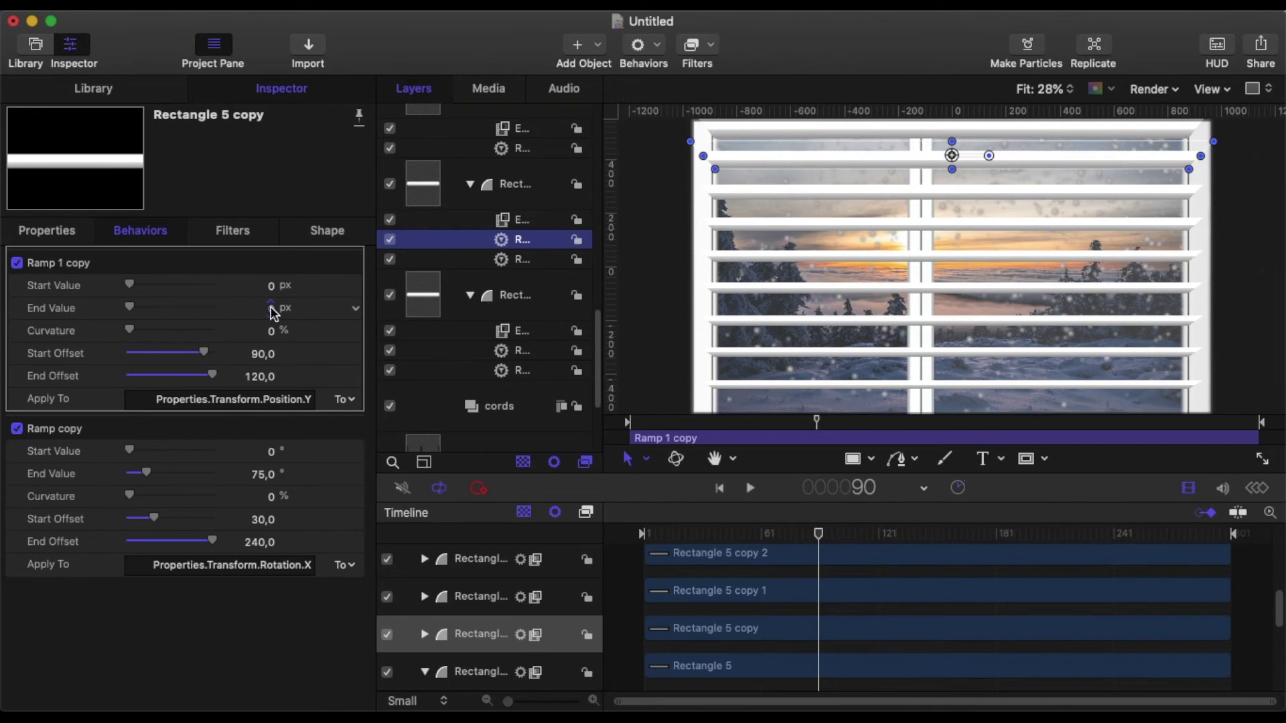
left_click_drag(272, 310, 298, 308)
left_click_drag(529, 243, 530, 149)
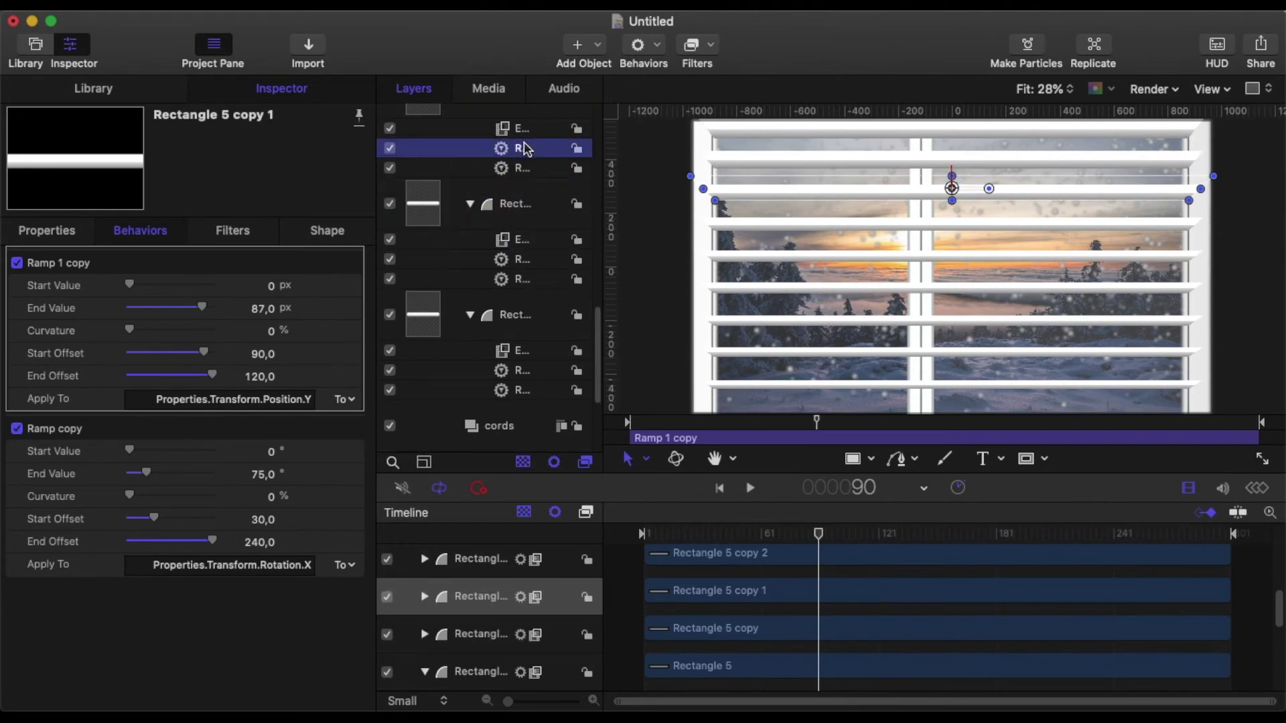
left_click_drag(261, 312, 263, 308)
Copy the Position Y Ramp to Rectangle 5 copy 2 with an End Value of 335 px, and to copy 3 with 447.4 px.
scroll(473, 353, "up", 6)
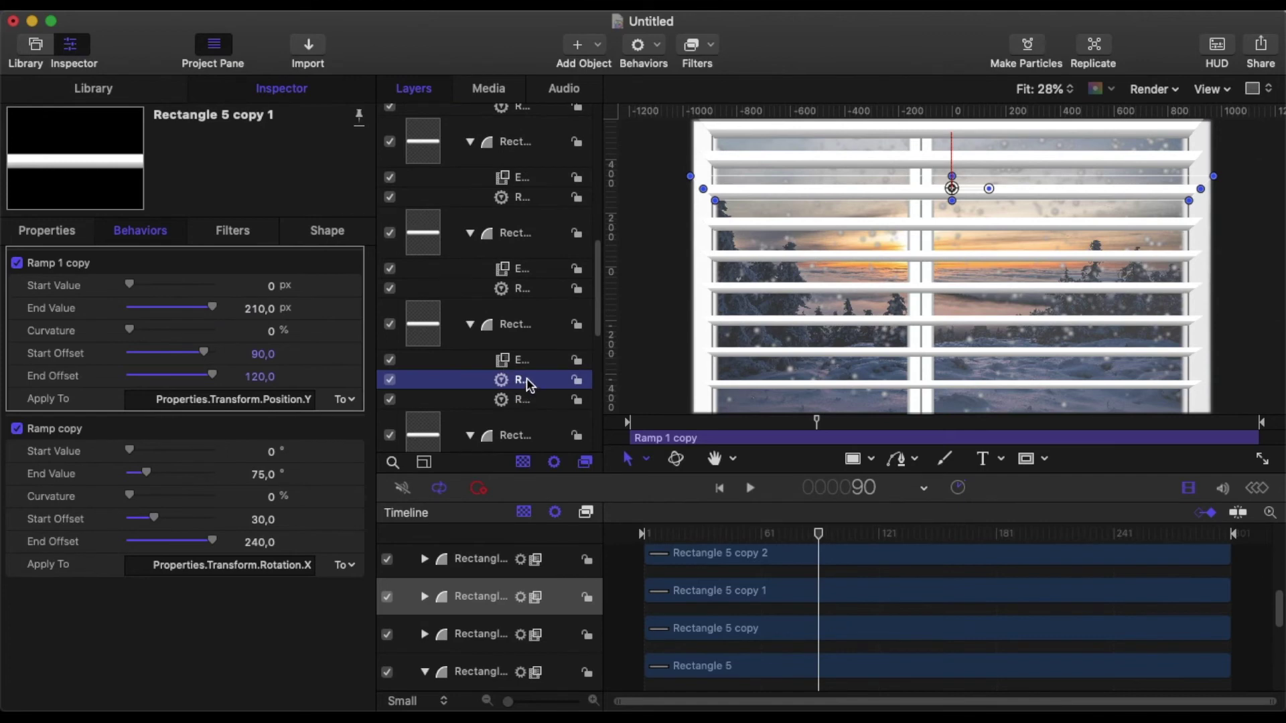
left_click_drag(527, 381, 528, 282)
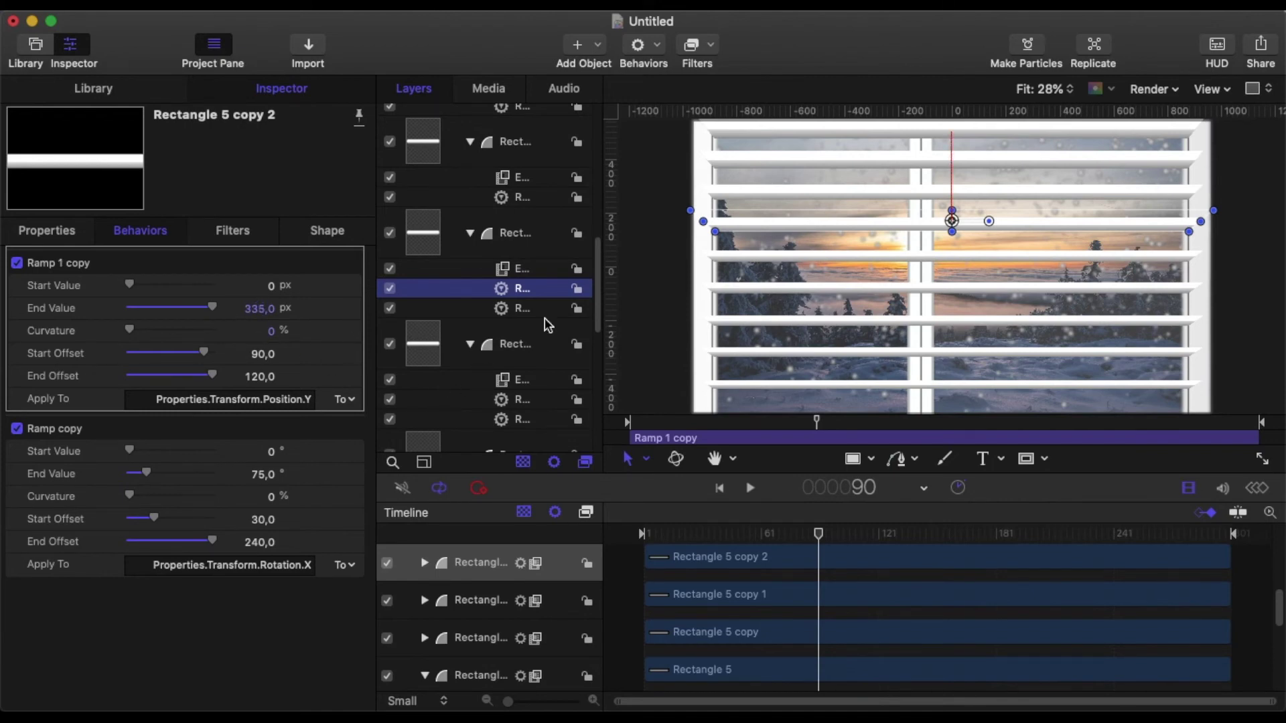
left_click_drag(531, 294, 536, 195)
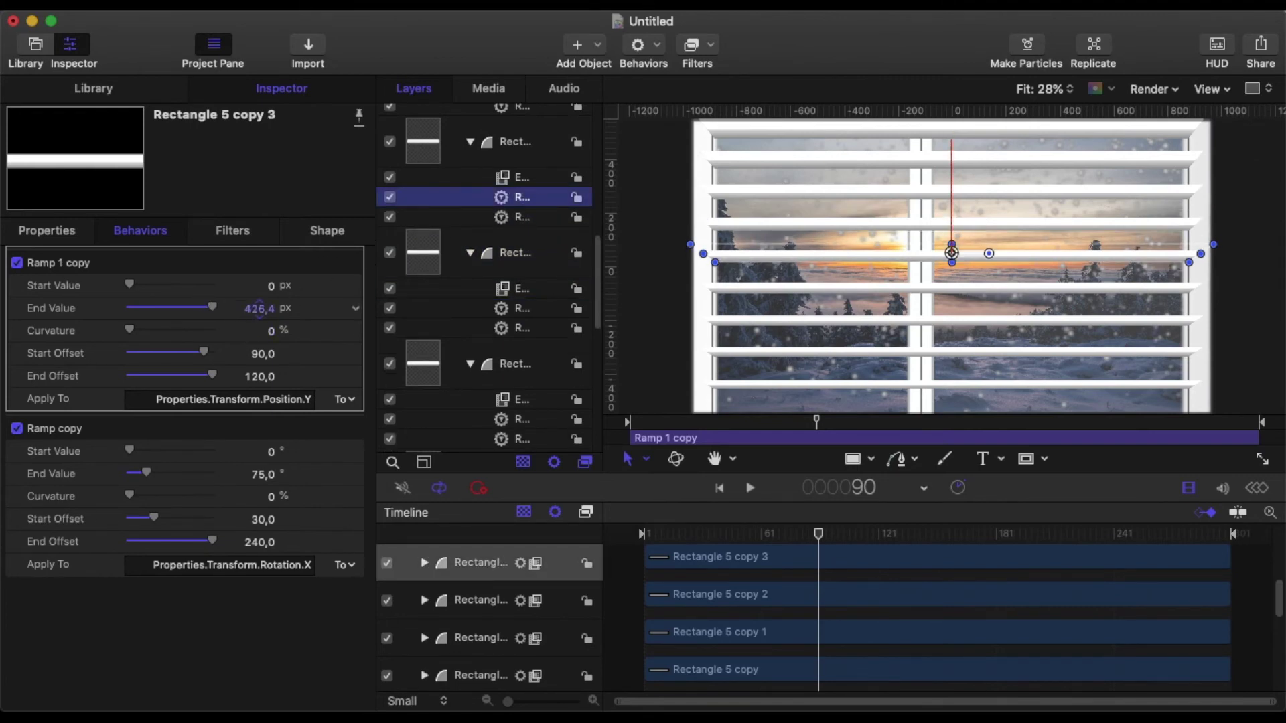
left_click_drag(260, 309, 262, 309)
Copy the Position Y Ramp to Rectangle 5 copy 4 and copy 5, increasing each End Value so the slat rises to the window's upper edge.
scroll(429, 375, "up", 3)
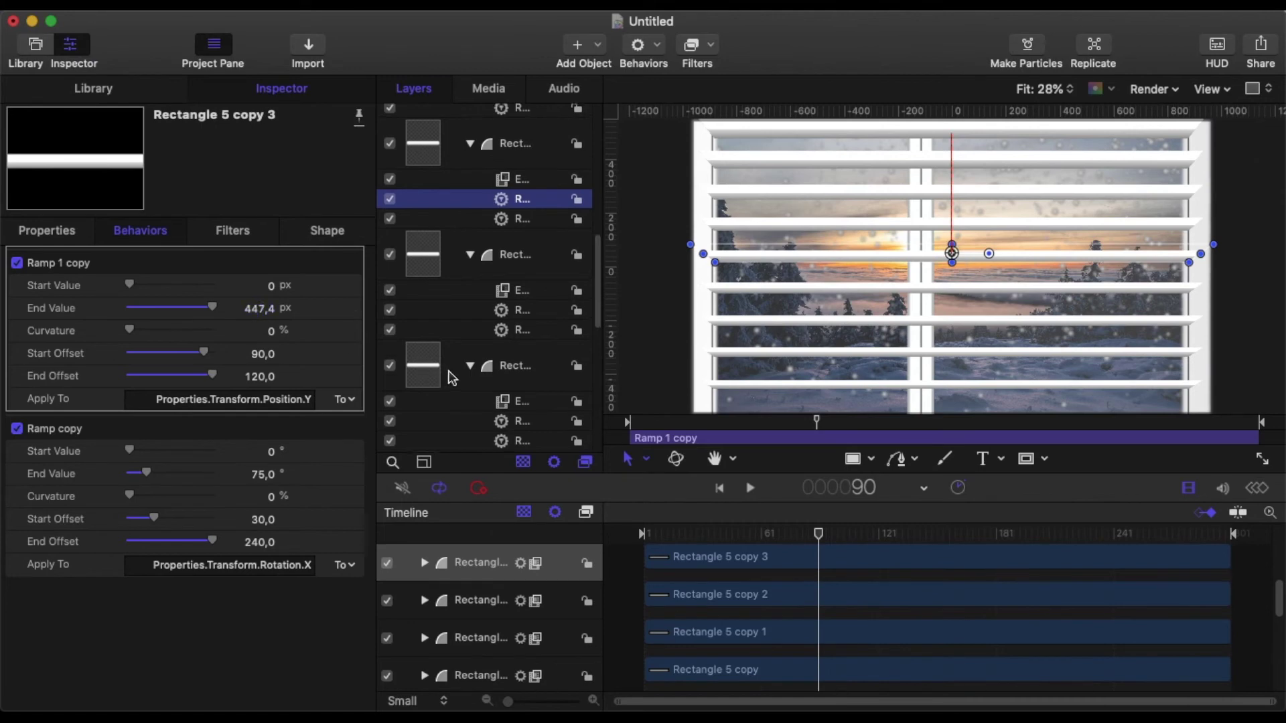
left_click_drag(519, 372, 527, 275)
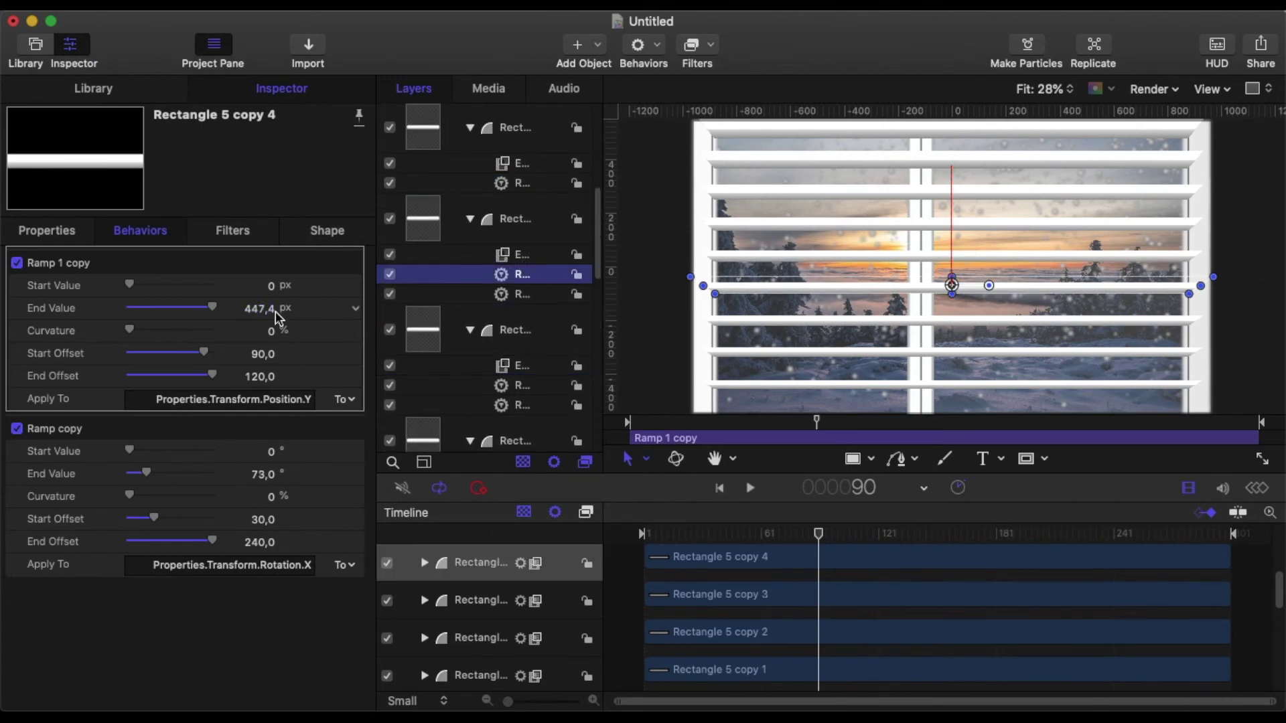
left_click_drag(276, 310, 261, 309)
left_click_drag(526, 279, 521, 182)
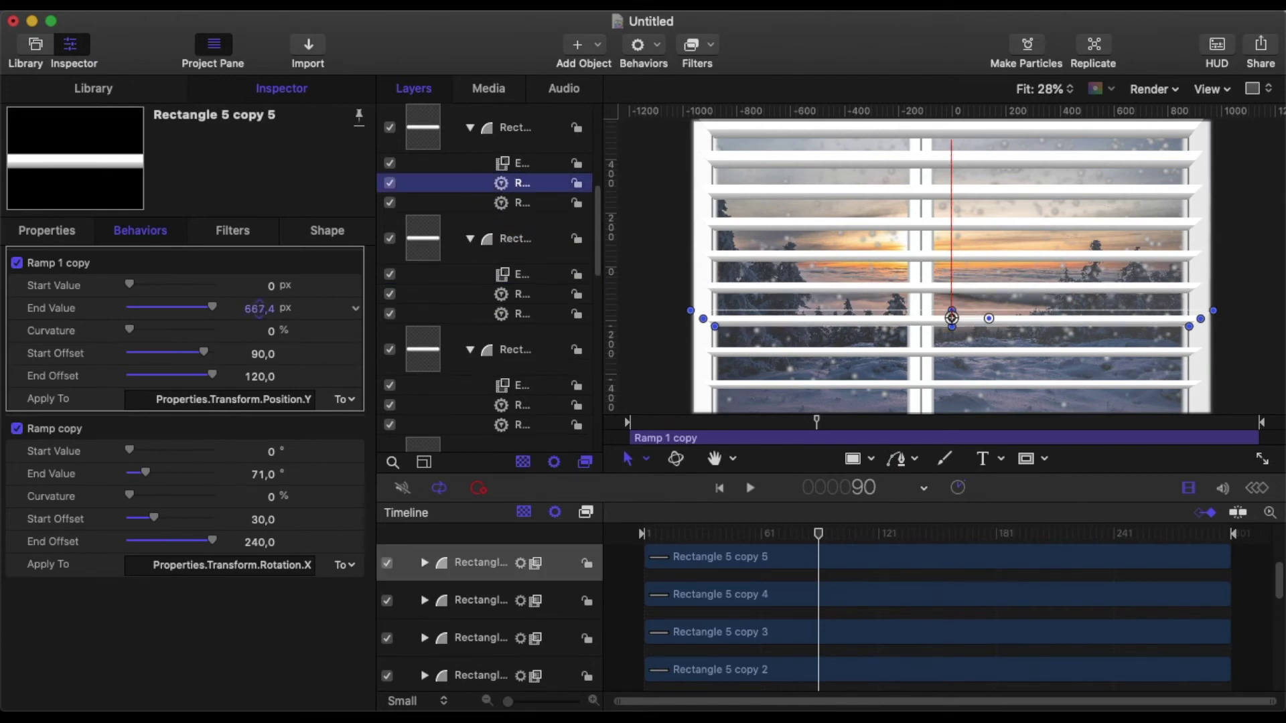
Copy the Position Y Ramp to Rectangle 5 copy 6 with an End Value of 813.4 px, and to copy 7 with 930.4 px.
left_click_drag(519, 183, 517, 253)
left_click_drag(257, 308, 259, 310)
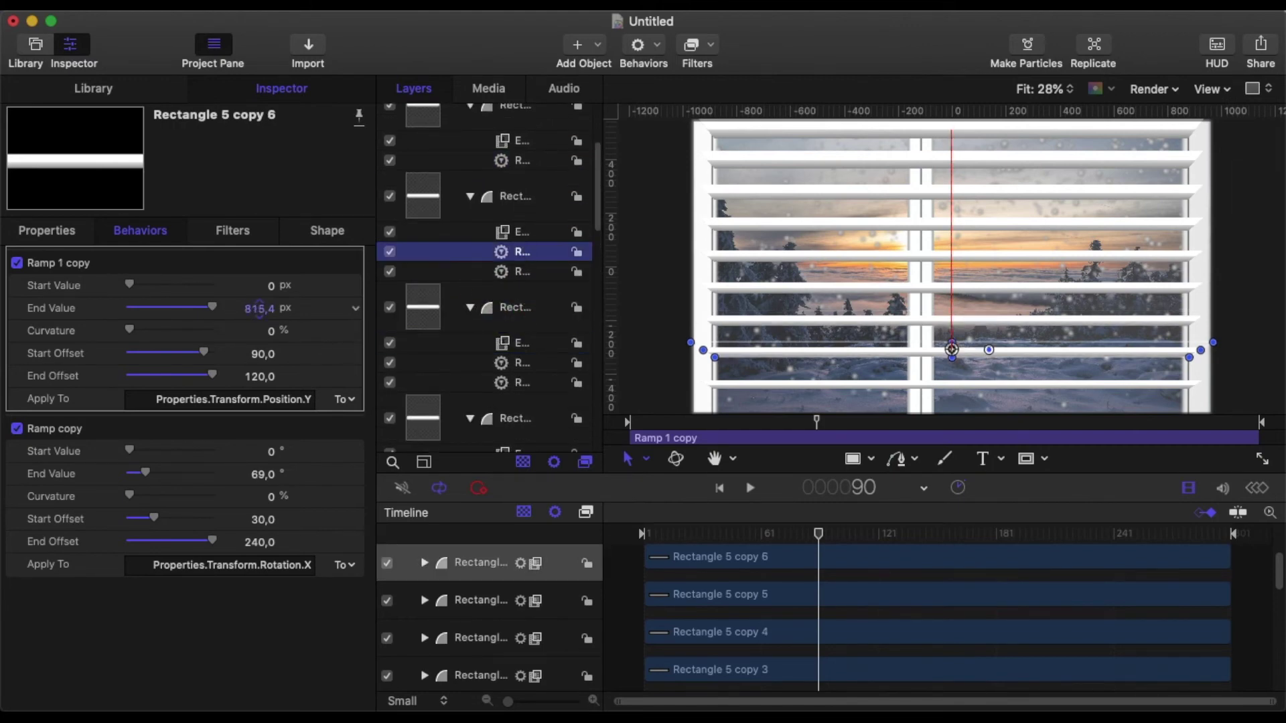
scroll(400, 347, "up", 2)
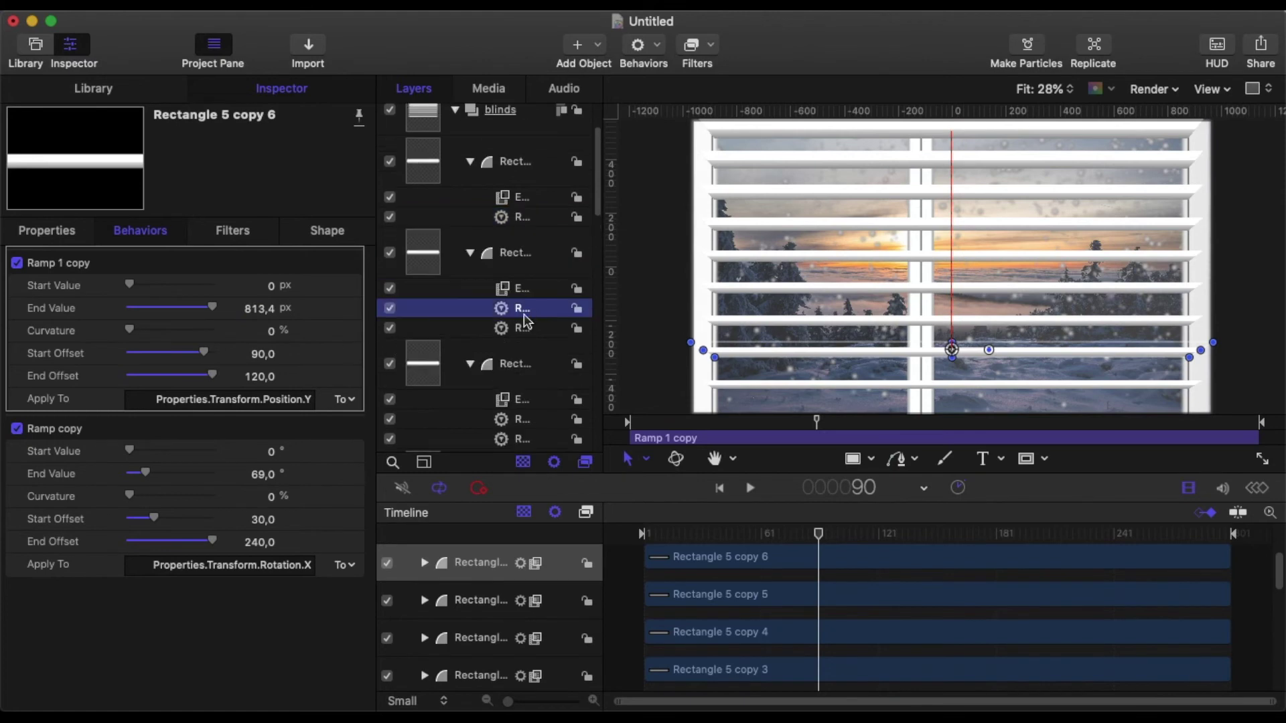
left_click_drag(525, 309, 526, 218)
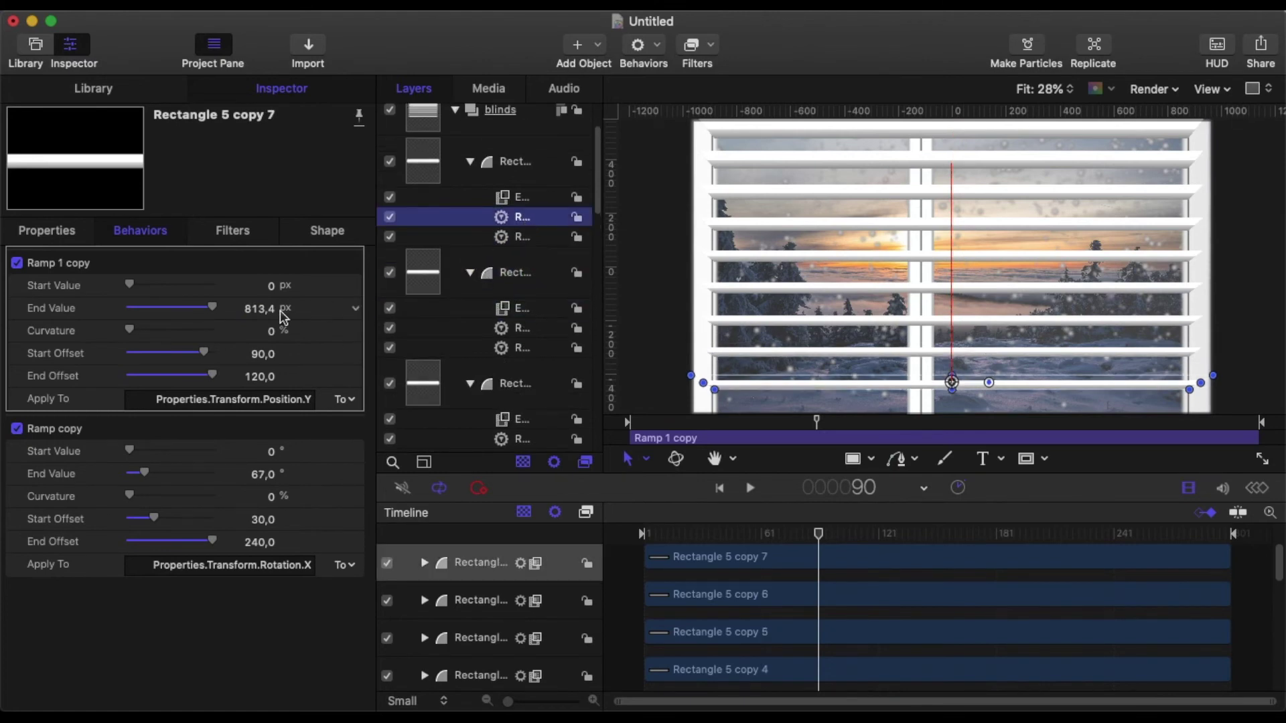
left_click_drag(257, 311, 260, 307)
Play back the blinds animation to check how the slats open and rise, and return the playhead to frame 11.
left_click(751, 490)
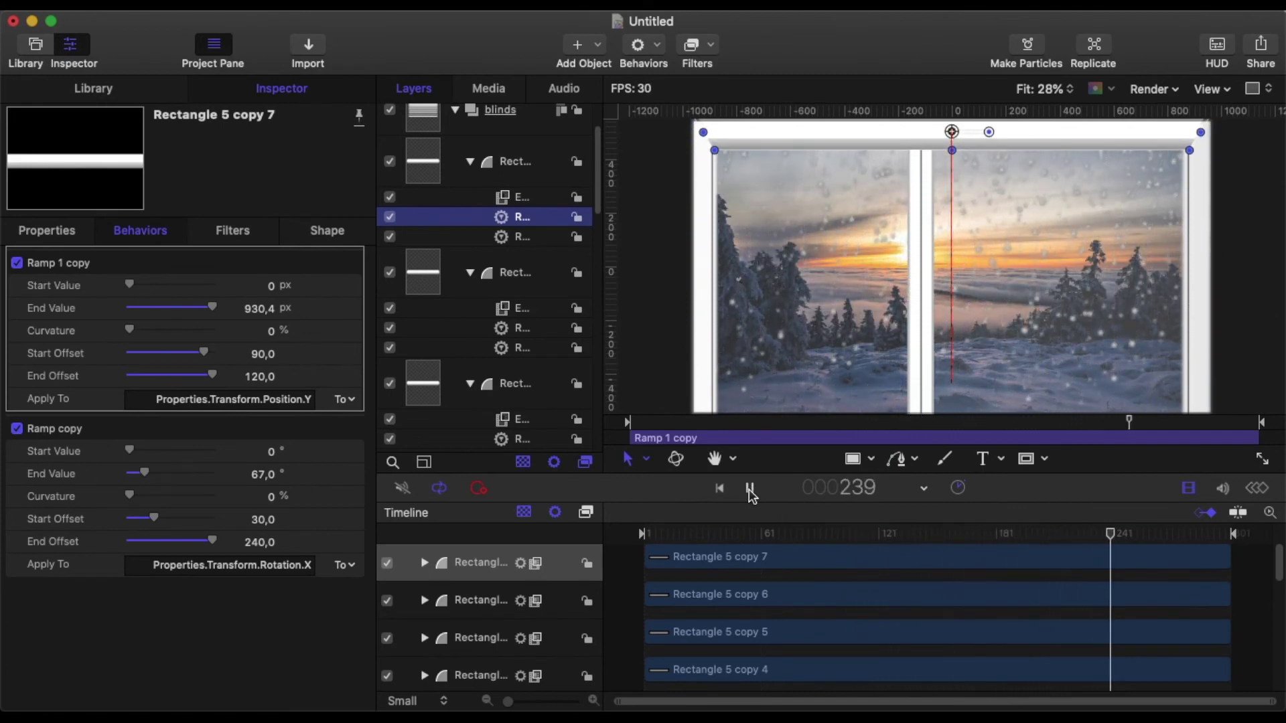
left_click(751, 491)
left_click_drag(1120, 535, 663, 565)
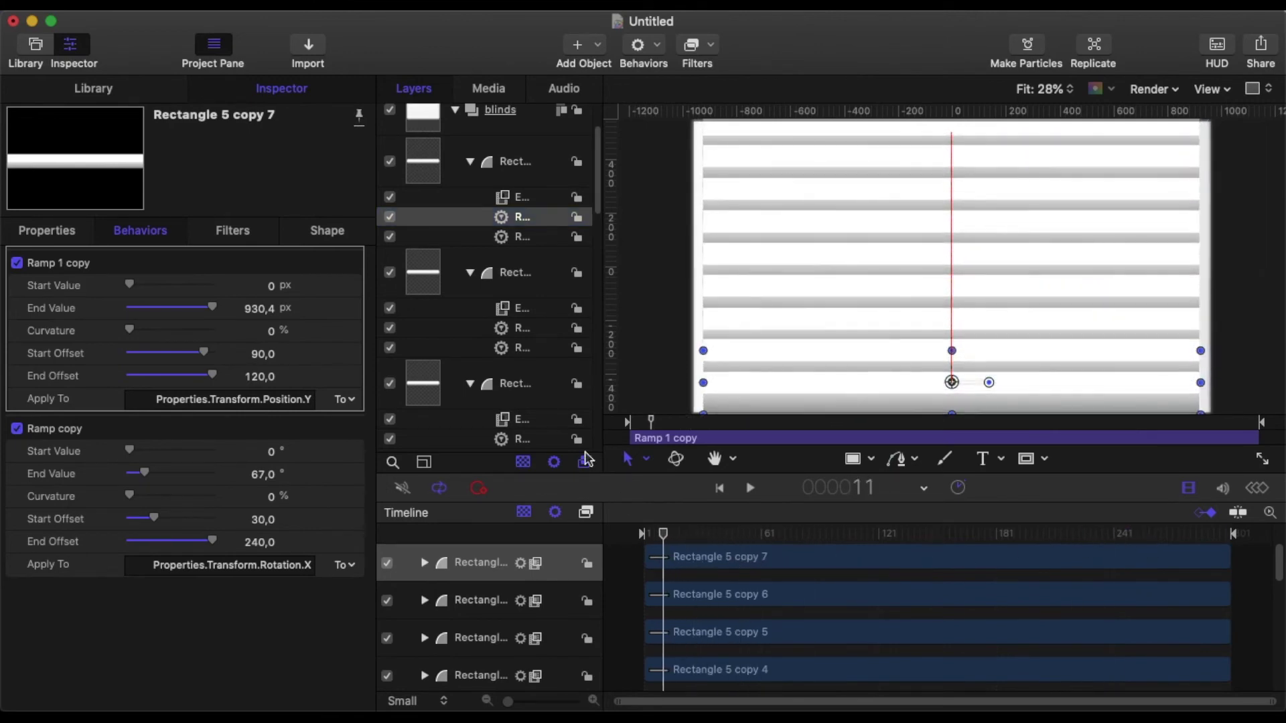
In the cords group at frame 72, draw a vertical line down through the slats near the window's left edge, at about X -822 px.
left_click(455, 110)
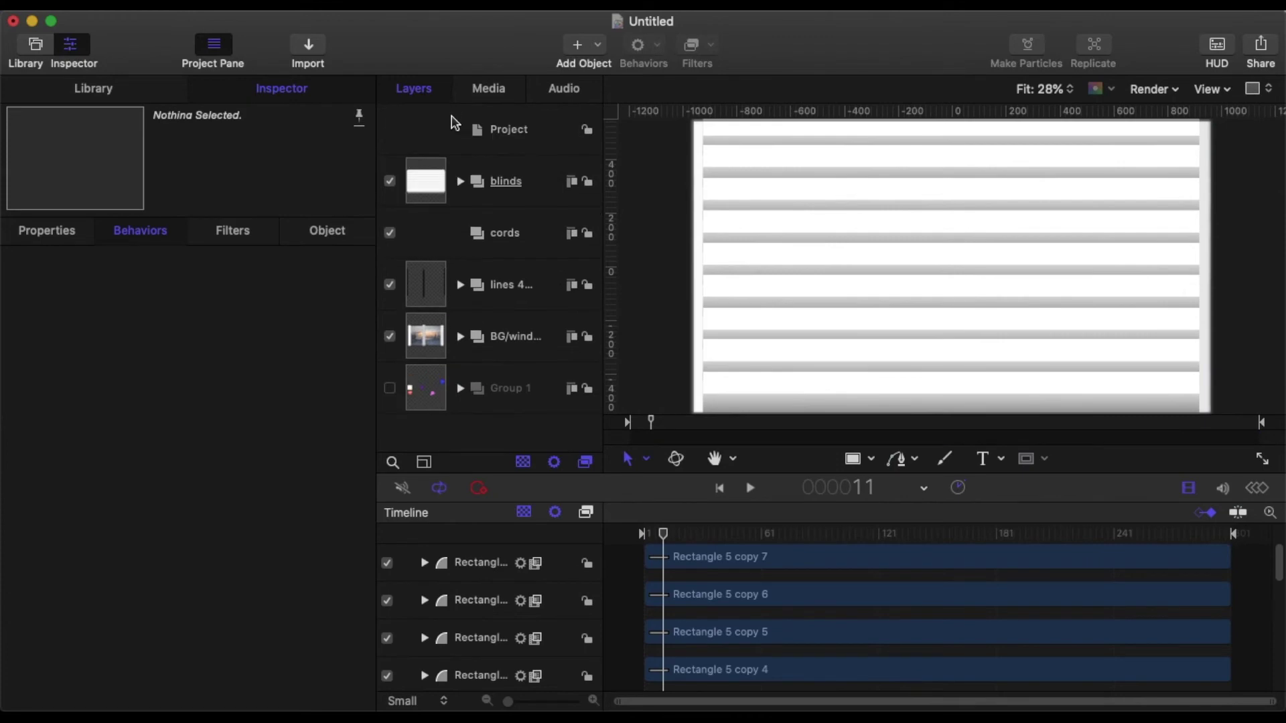
left_click(503, 234)
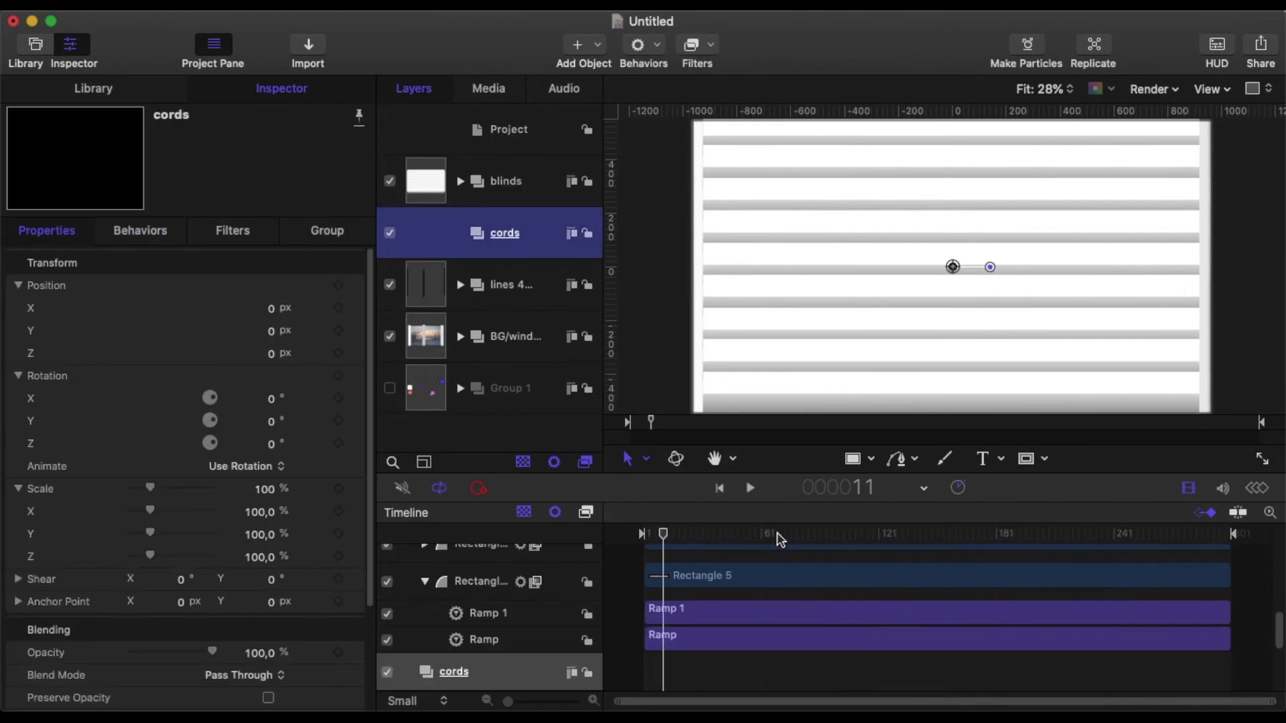
left_click(667, 539)
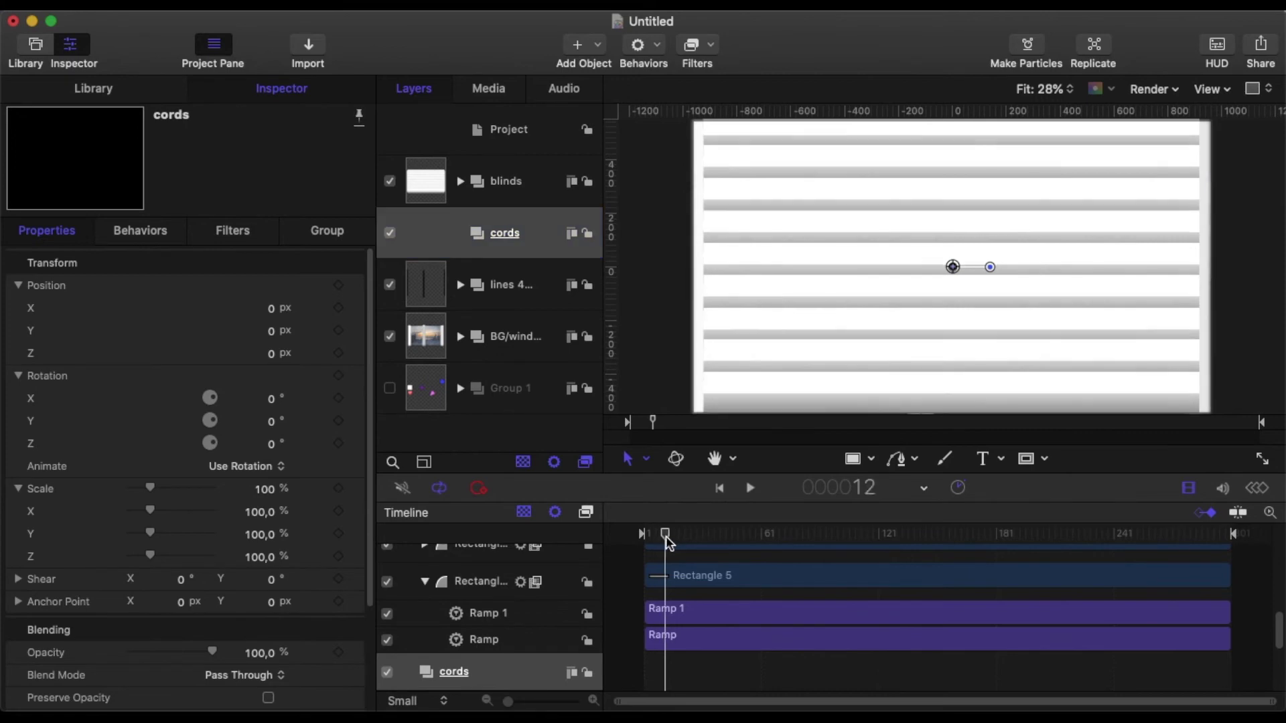
left_click_drag(667, 544, 784, 561)
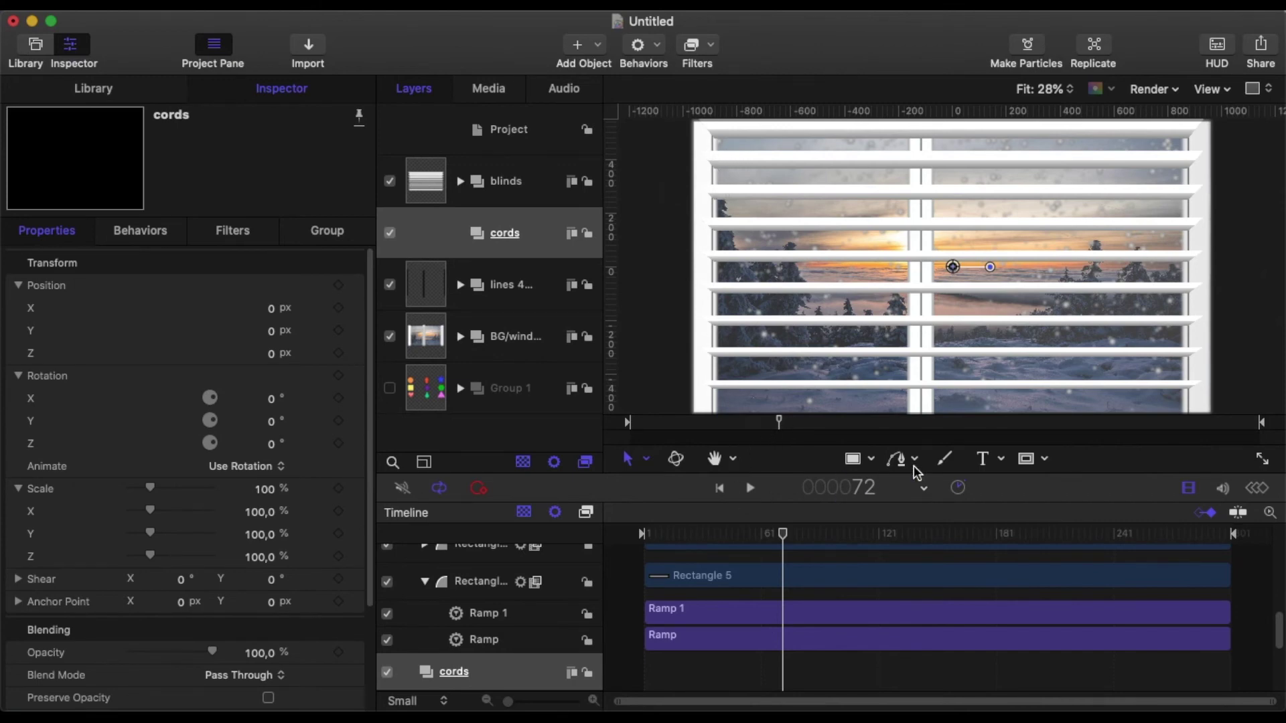
left_click(872, 462)
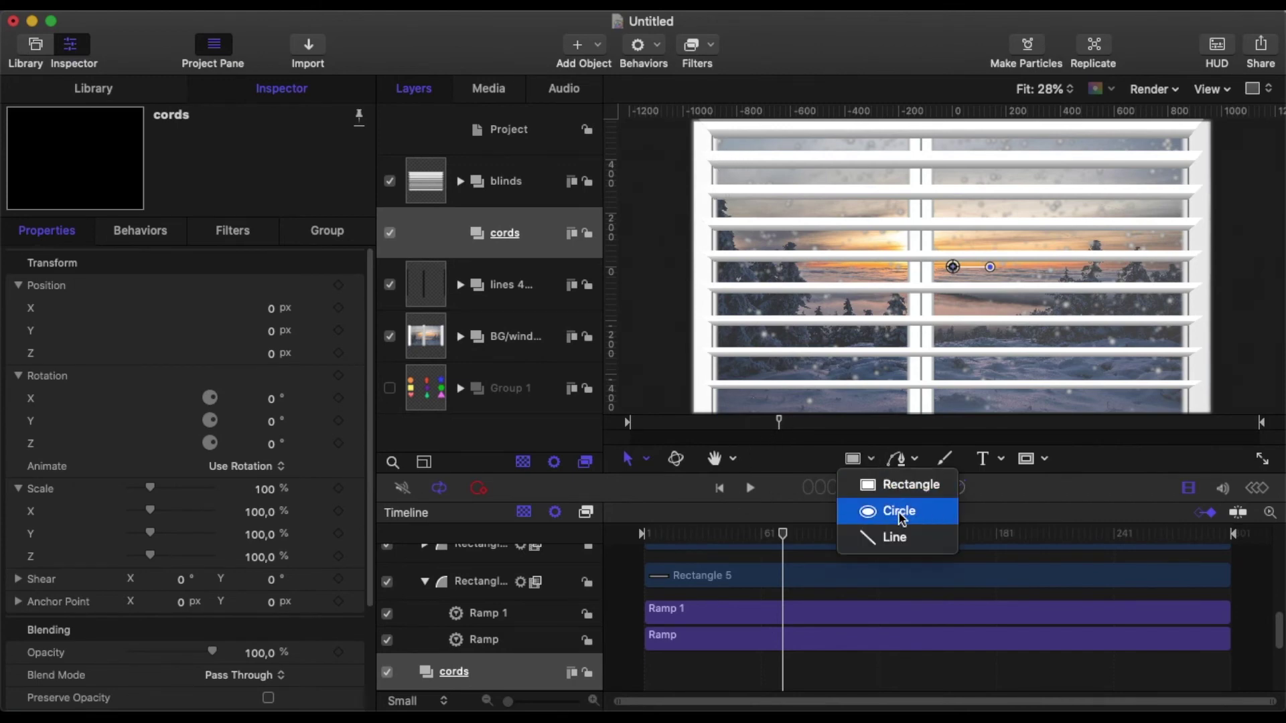
left_click(905, 534)
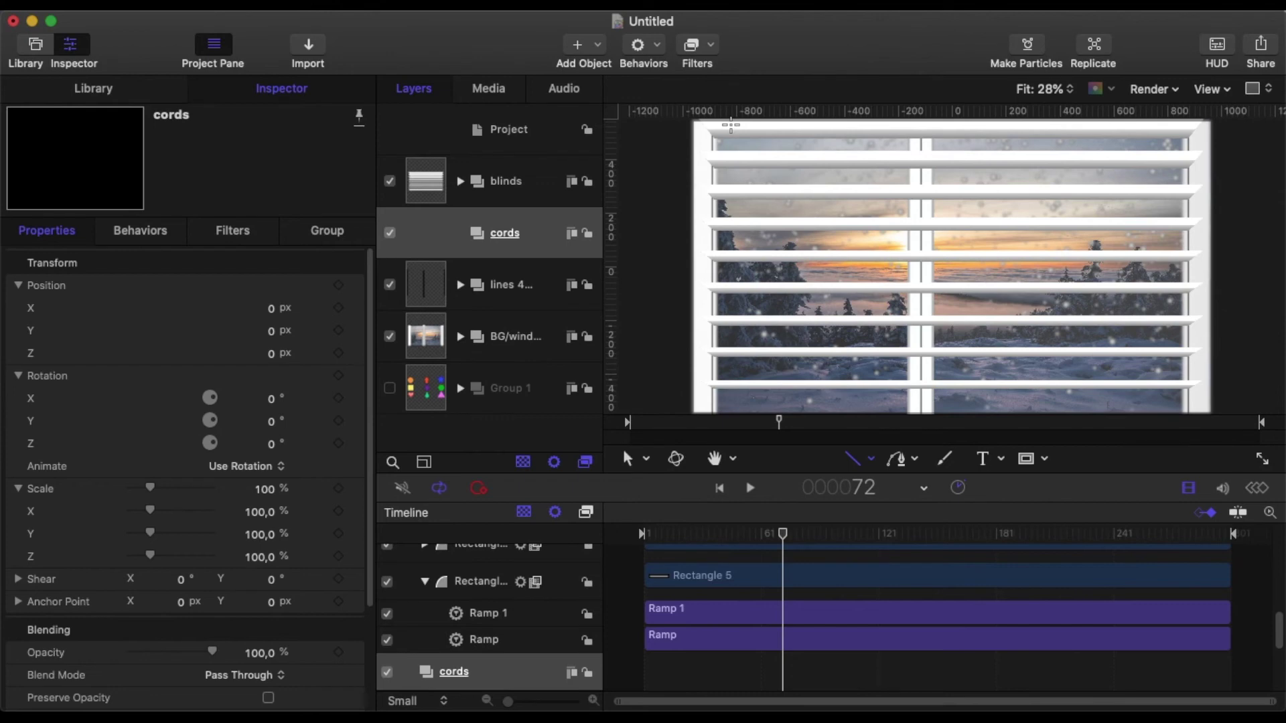
left_click_drag(728, 144, 720, 329)
left_click_drag(731, 382, 732, 382)
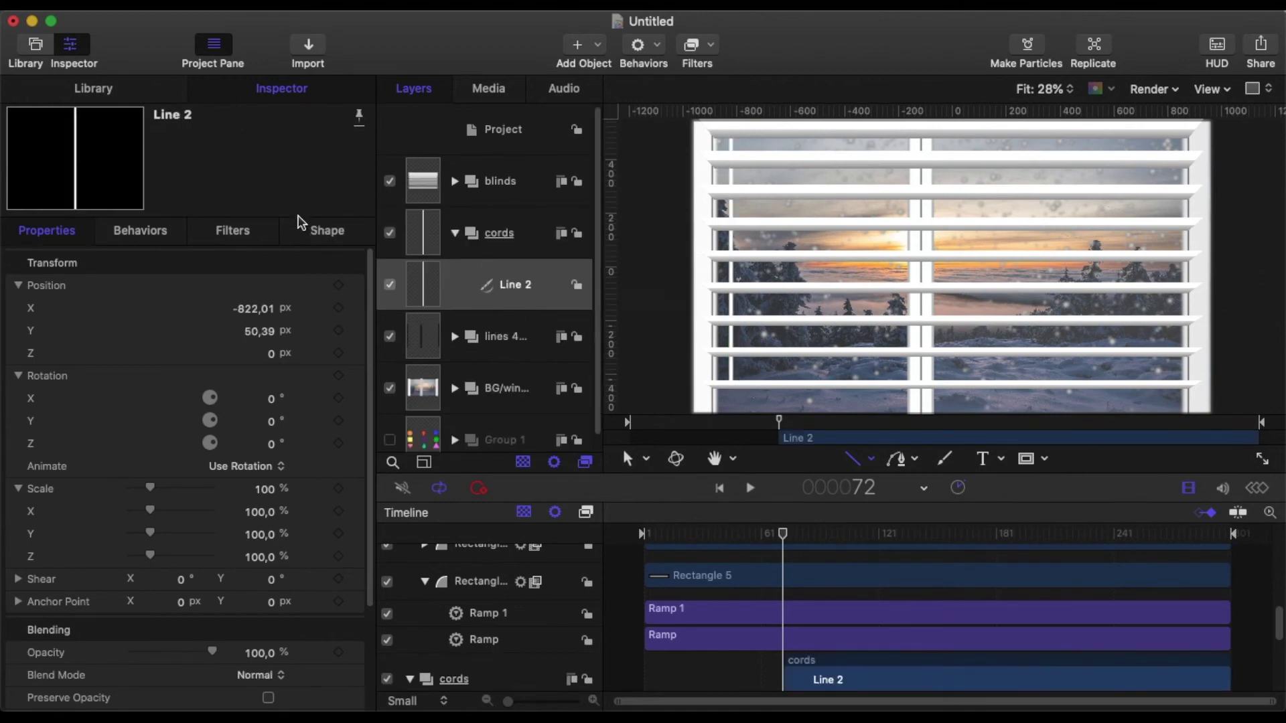
Set the outline brush color of the vertical cord line to black.
left_click(314, 231)
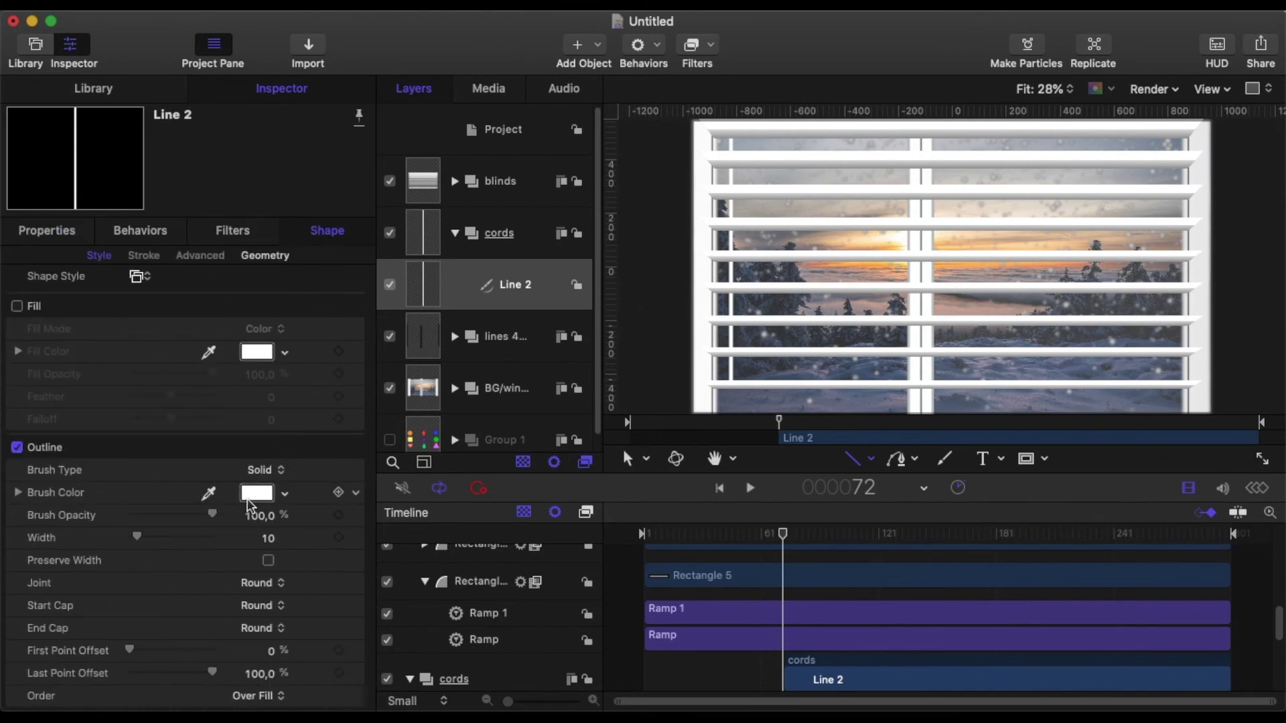
left_click(284, 493)
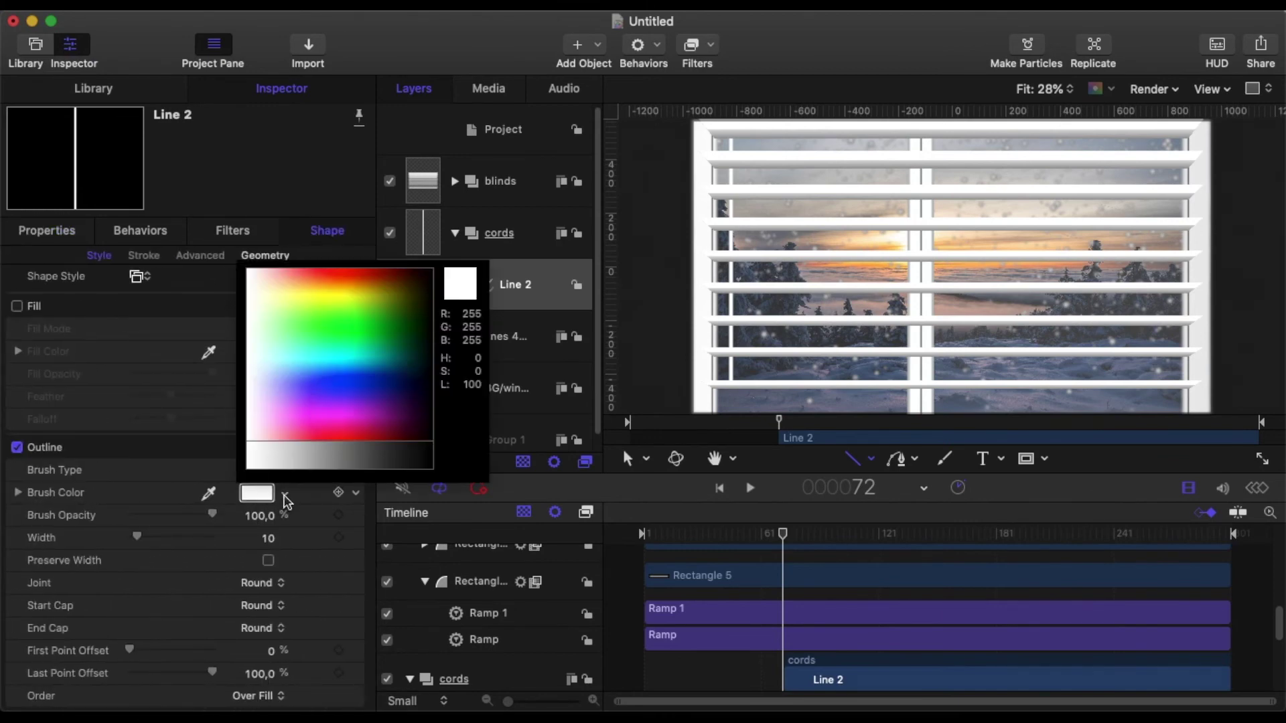
left_click_drag(375, 468, 432, 469)
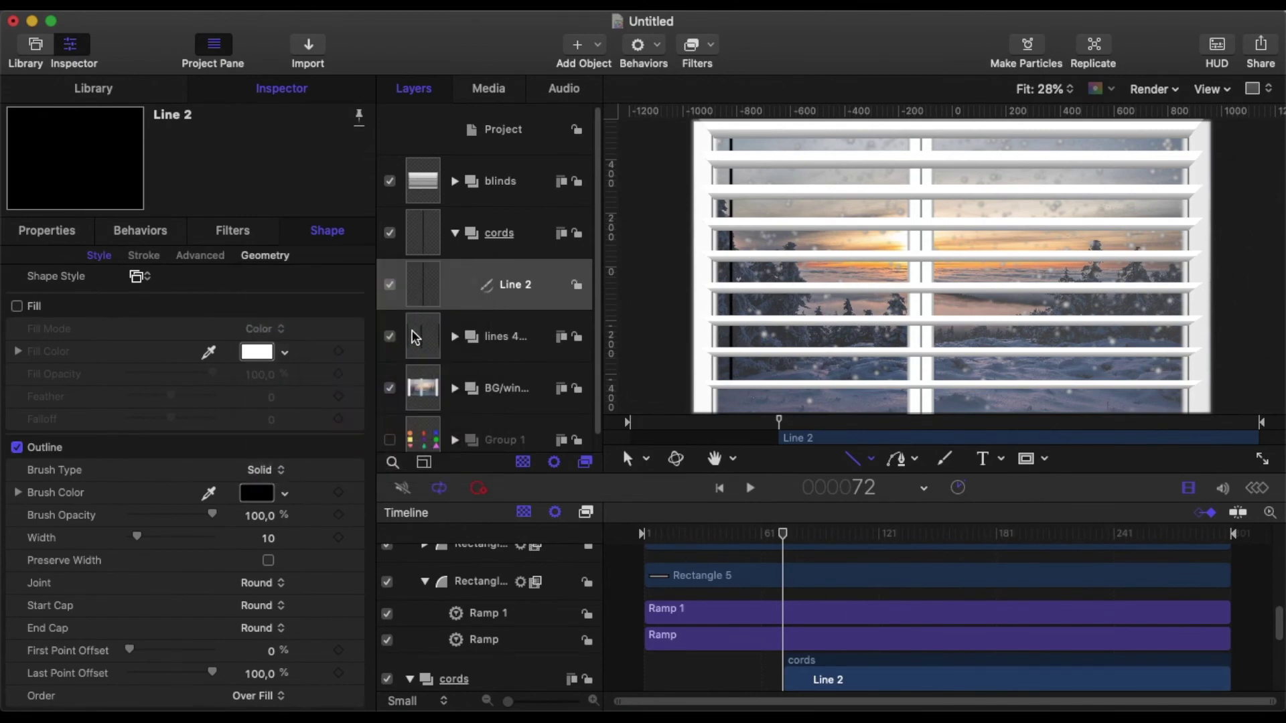
Duplicate the black cord line and move the copy to Position X 808.99 px, near the window's right edge.
right_click(544, 292)
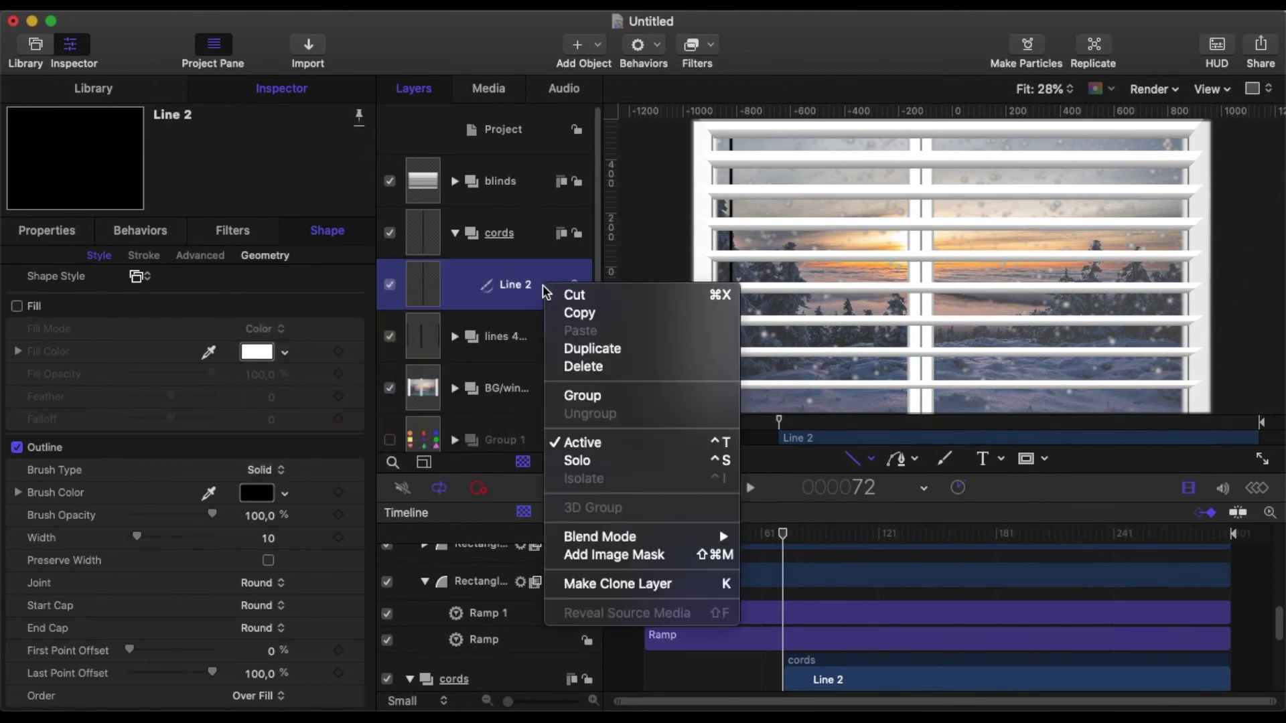
key("Escape")
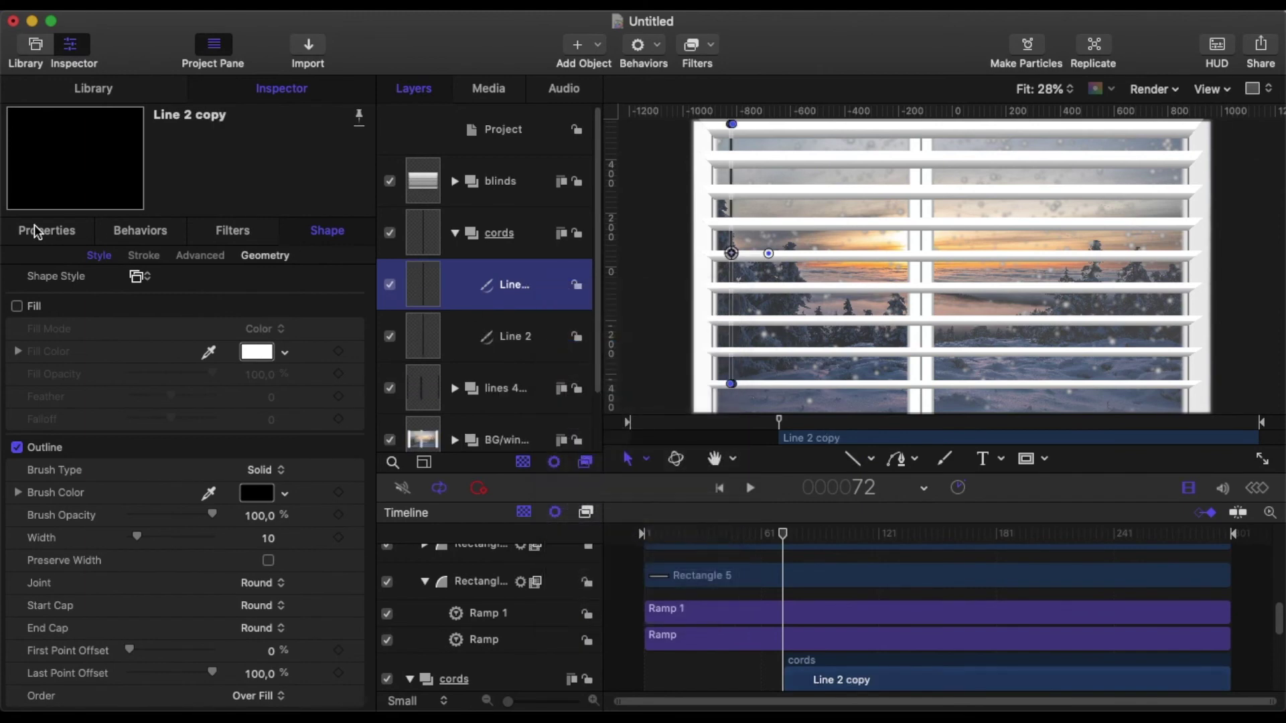
left_click(33, 234)
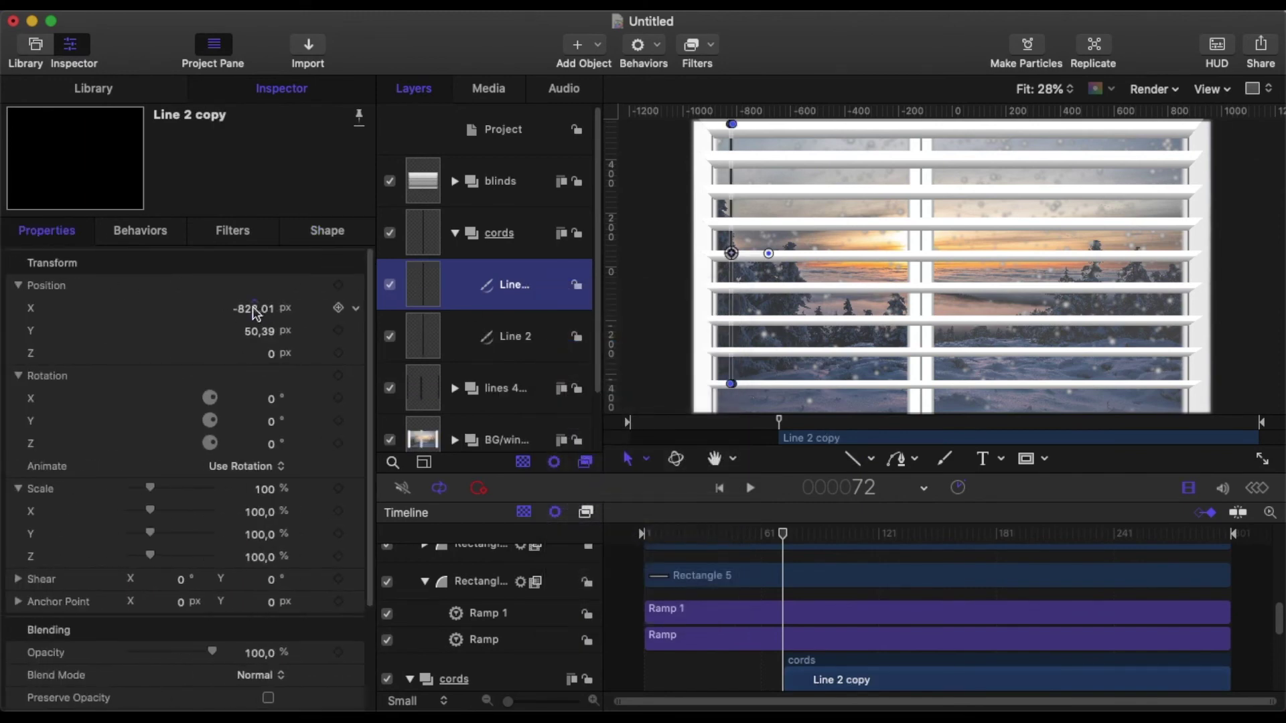
mouse_move(254, 312)
left_mouse_down()
mouse_move(328, 312)
mouse_move(257, 307)
left_mouse_up()
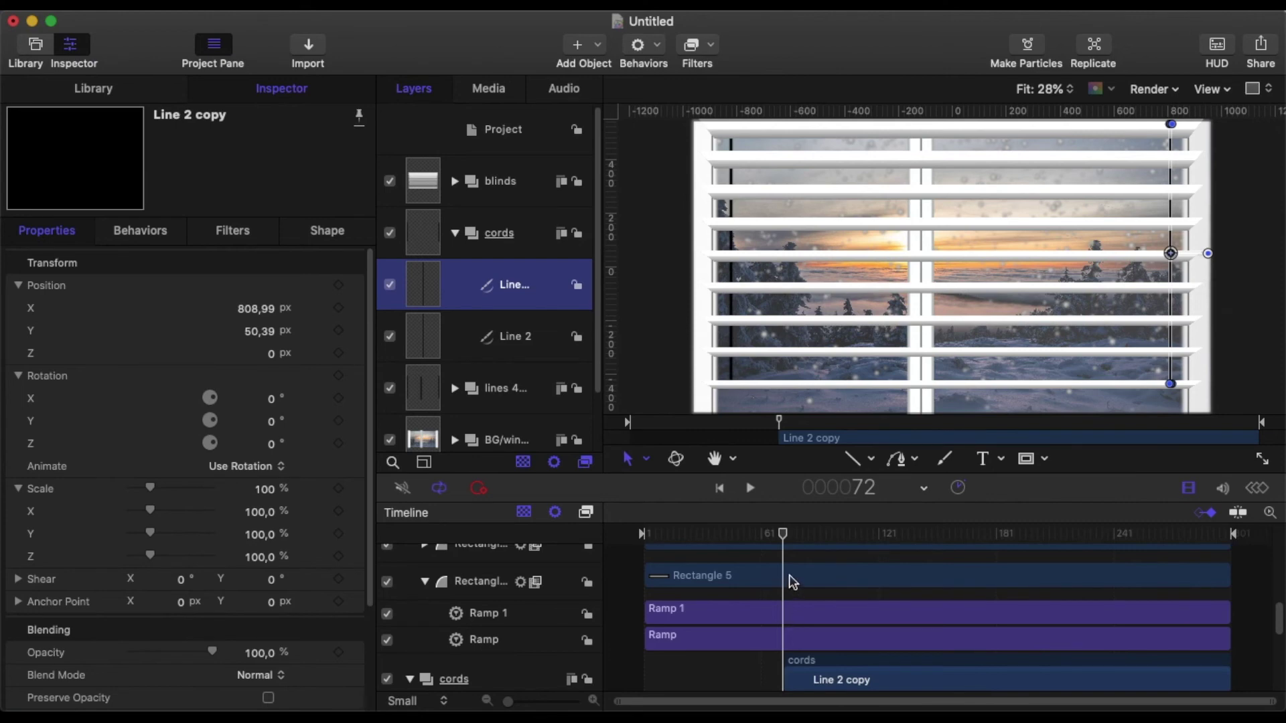
Extend both cord lines in the timeline so that they start at frame 1.
left_click_drag(782, 534, 625, 557)
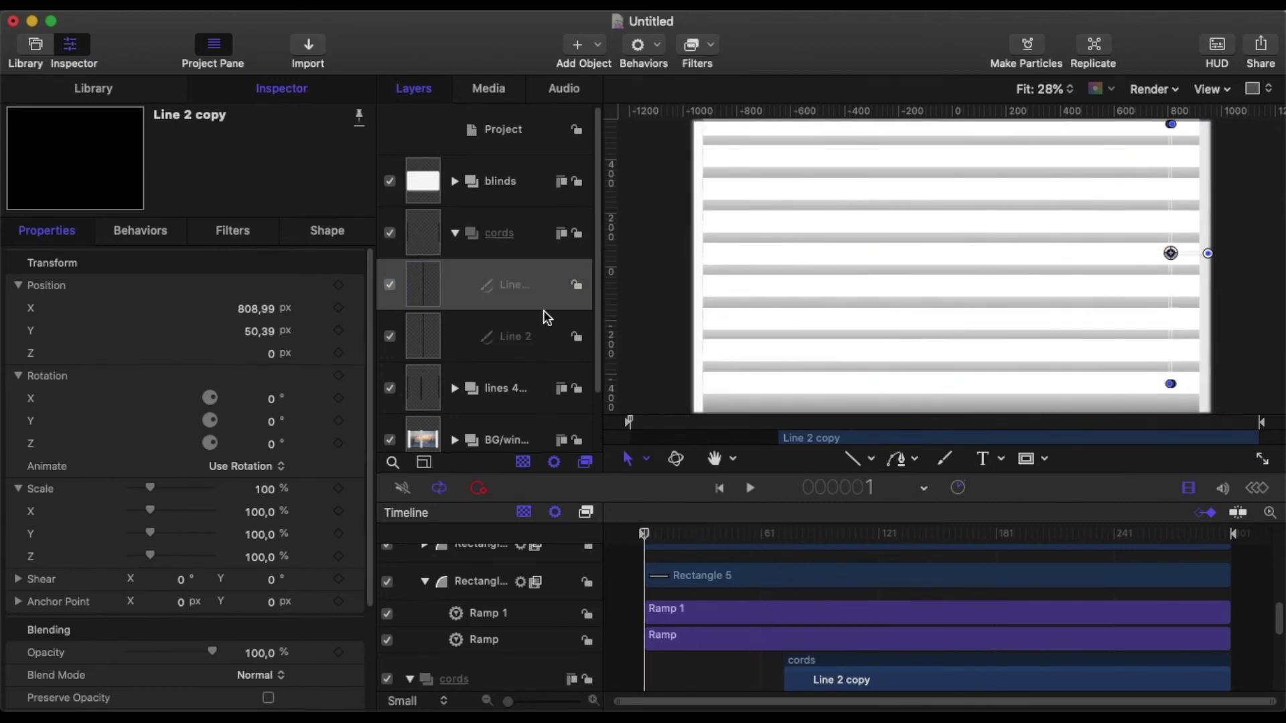
key("shift+[")
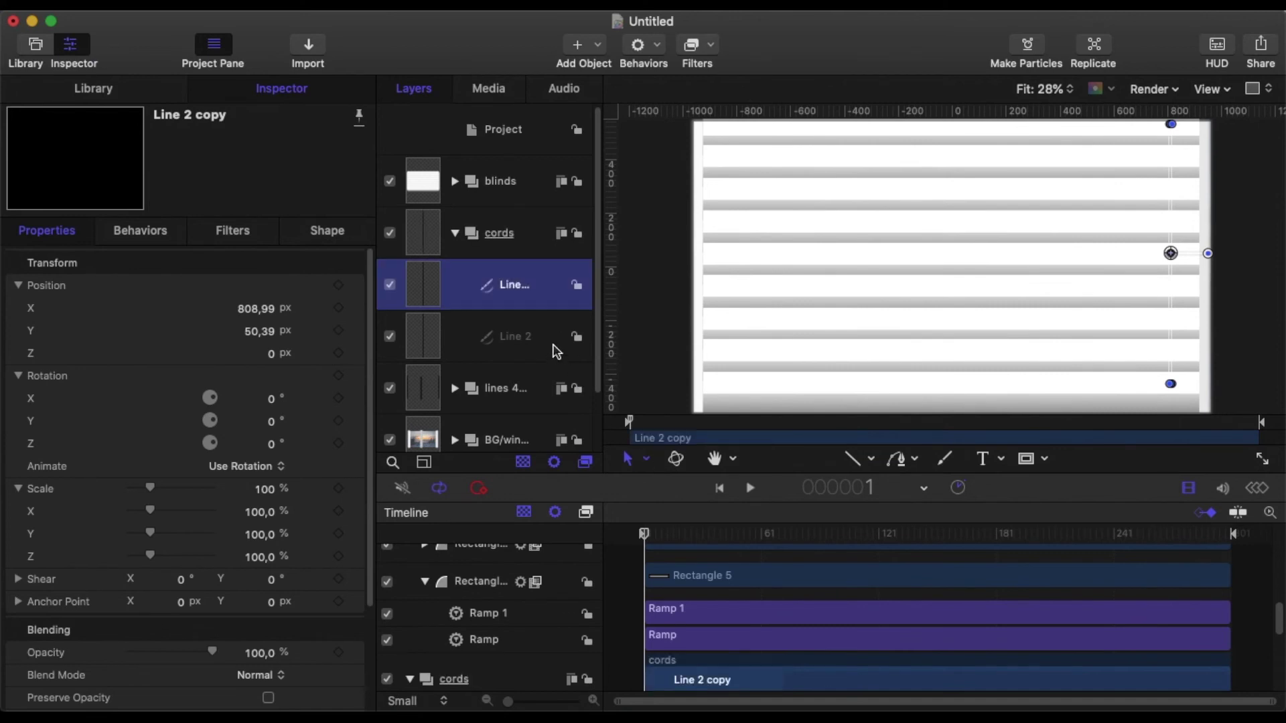
left_click(514, 343)
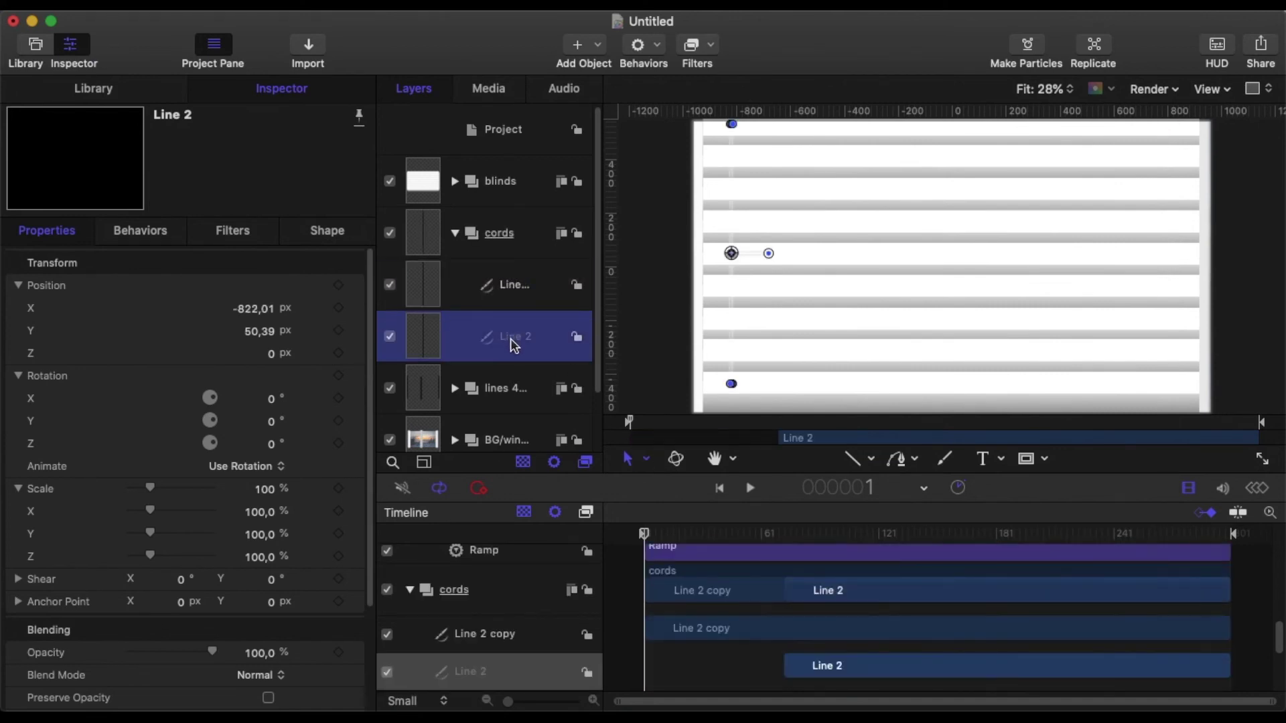
key("shift+[")
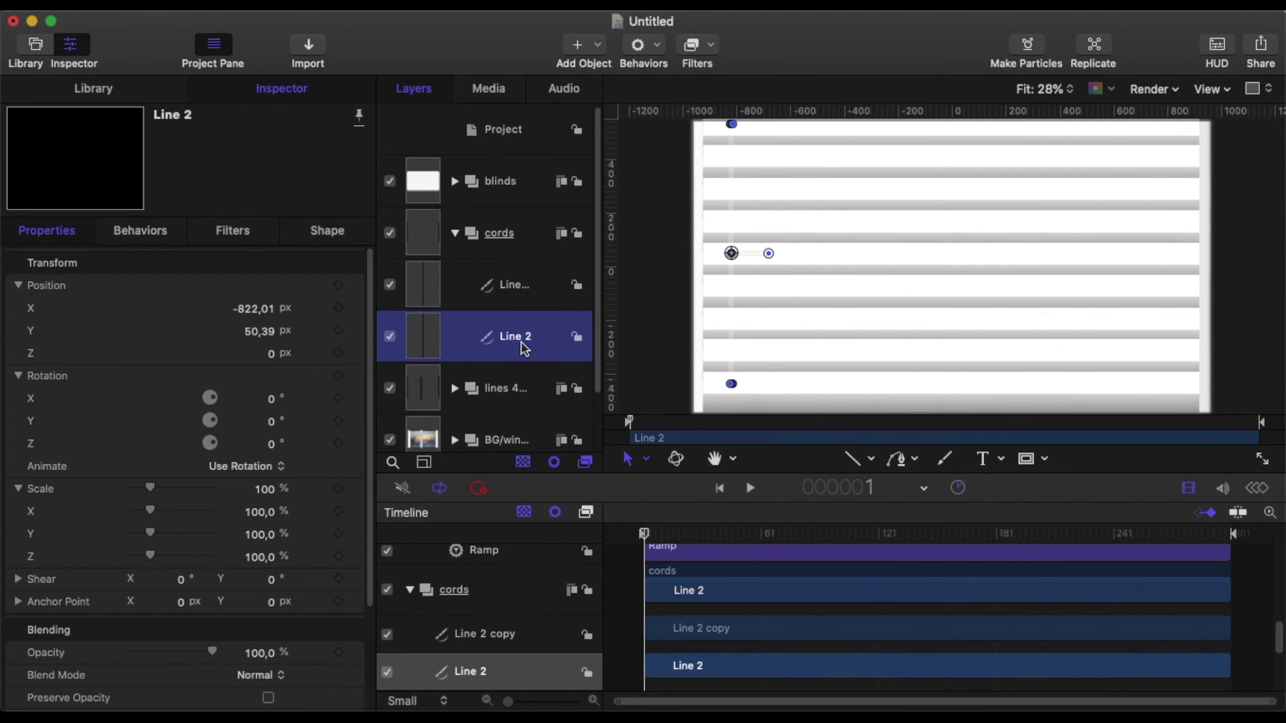
left_click(528, 289)
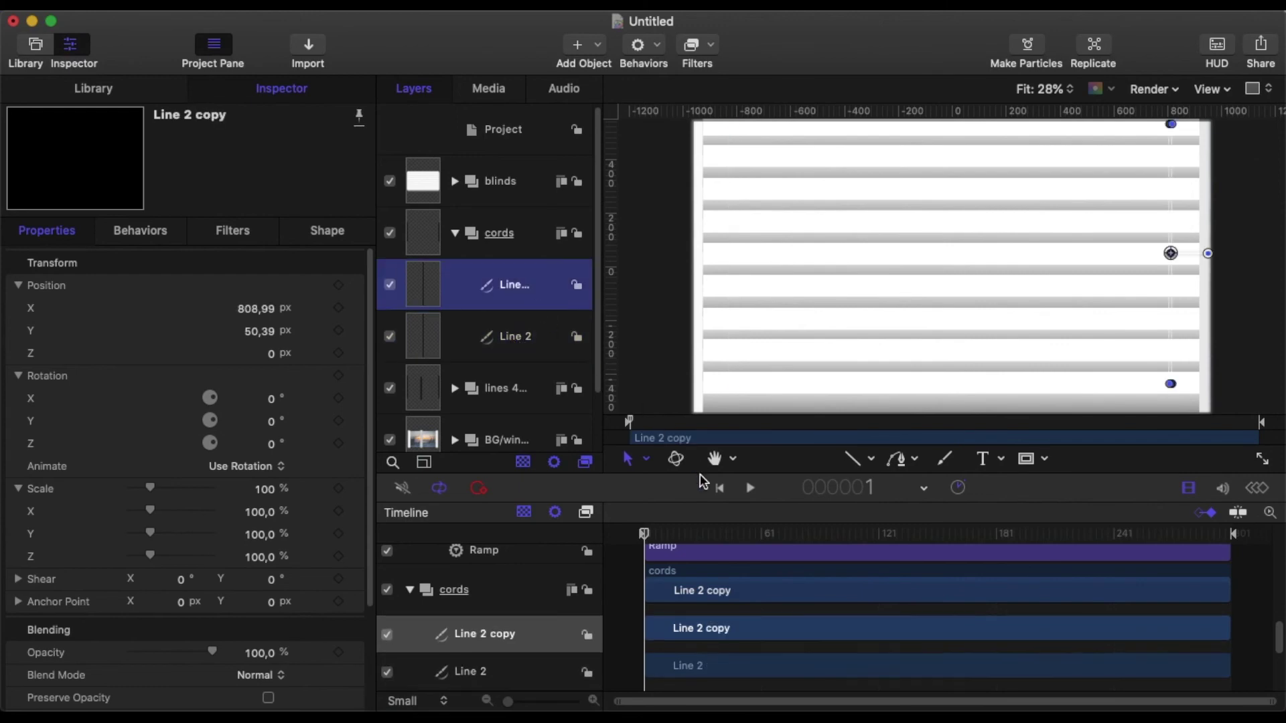
With the blinds open at frame 70, set the Start Cap and End Cap of Line 2 to Square.
left_click_drag(645, 540, 781, 553)
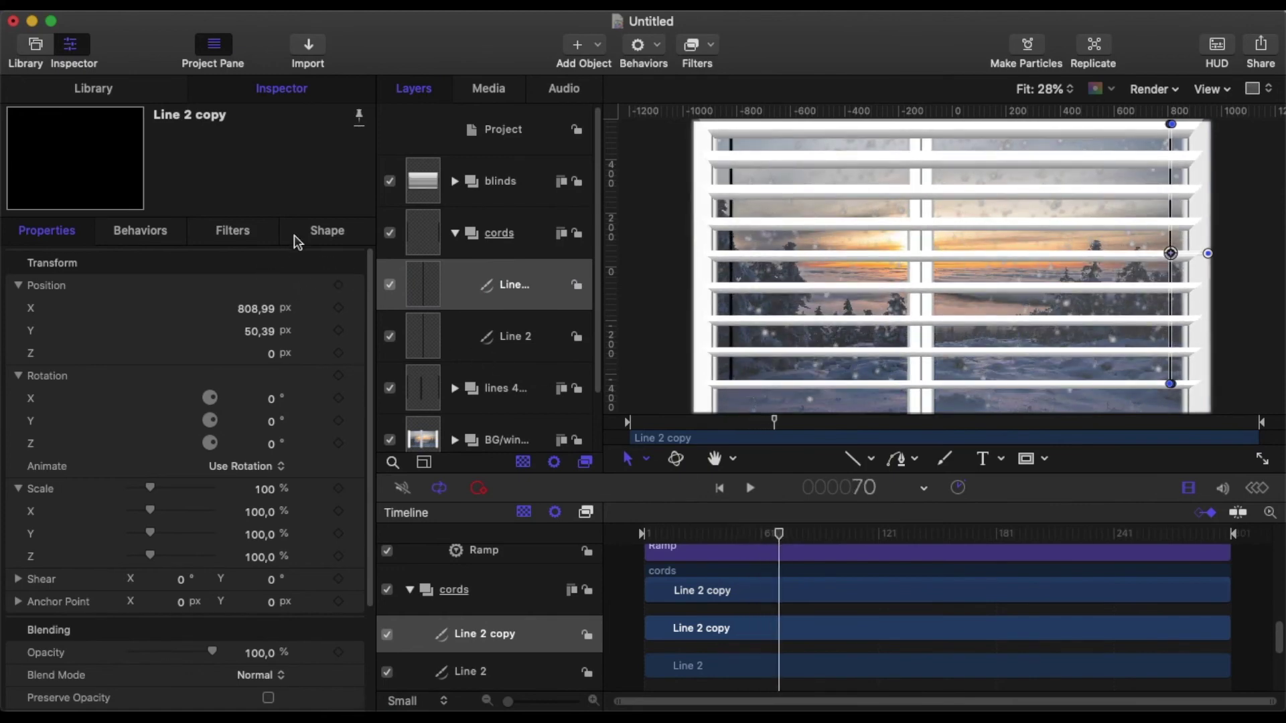
left_click(539, 345)
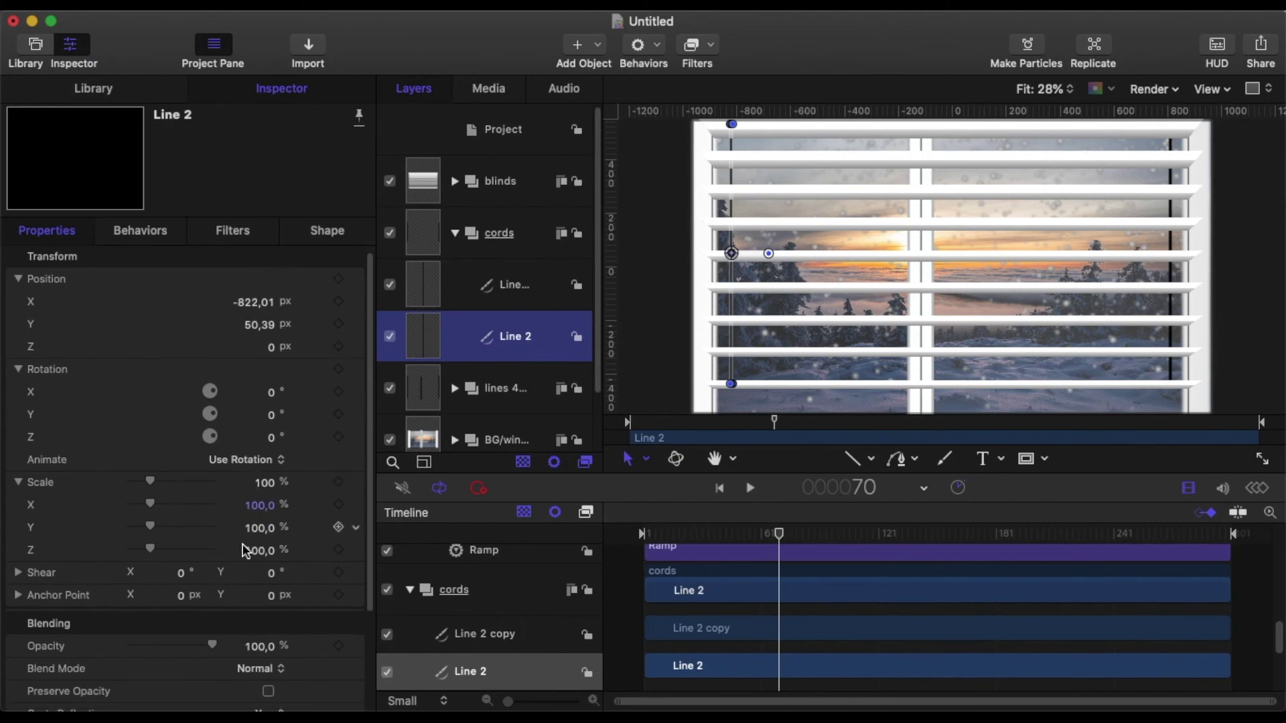
scroll(221, 479, "down", 3)
scroll(258, 269, "up", 3)
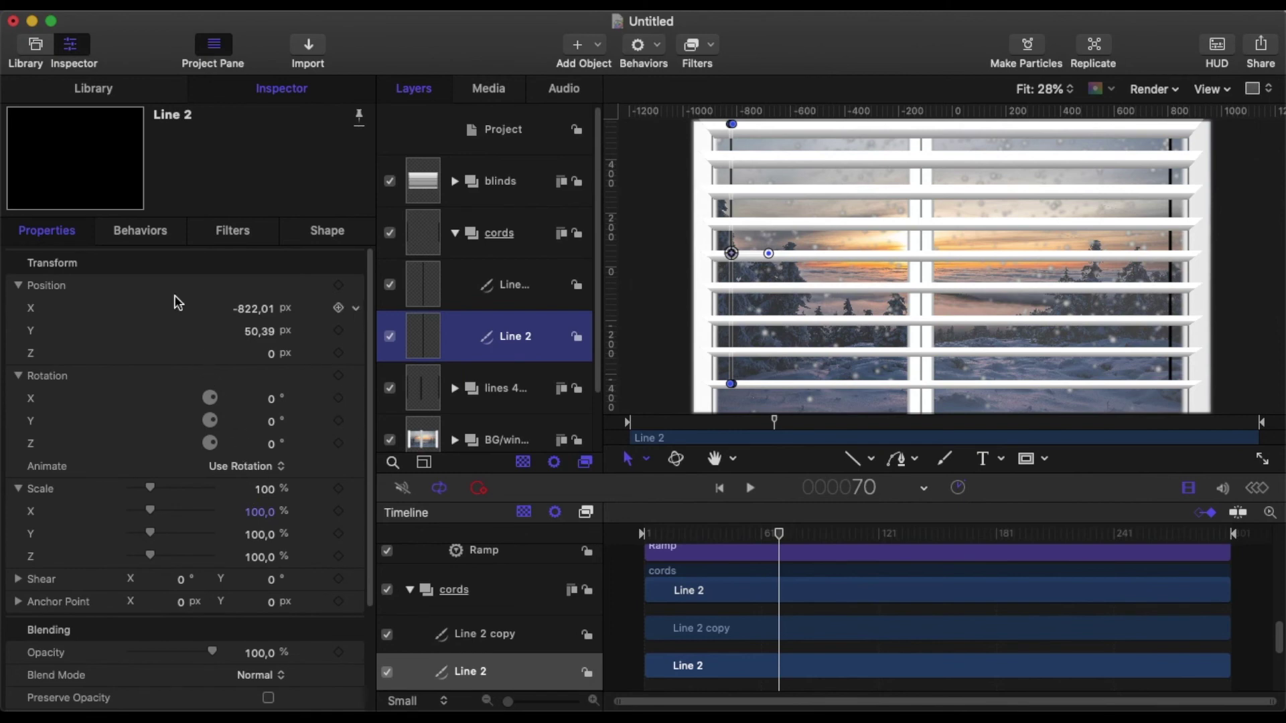
left_click(321, 235)
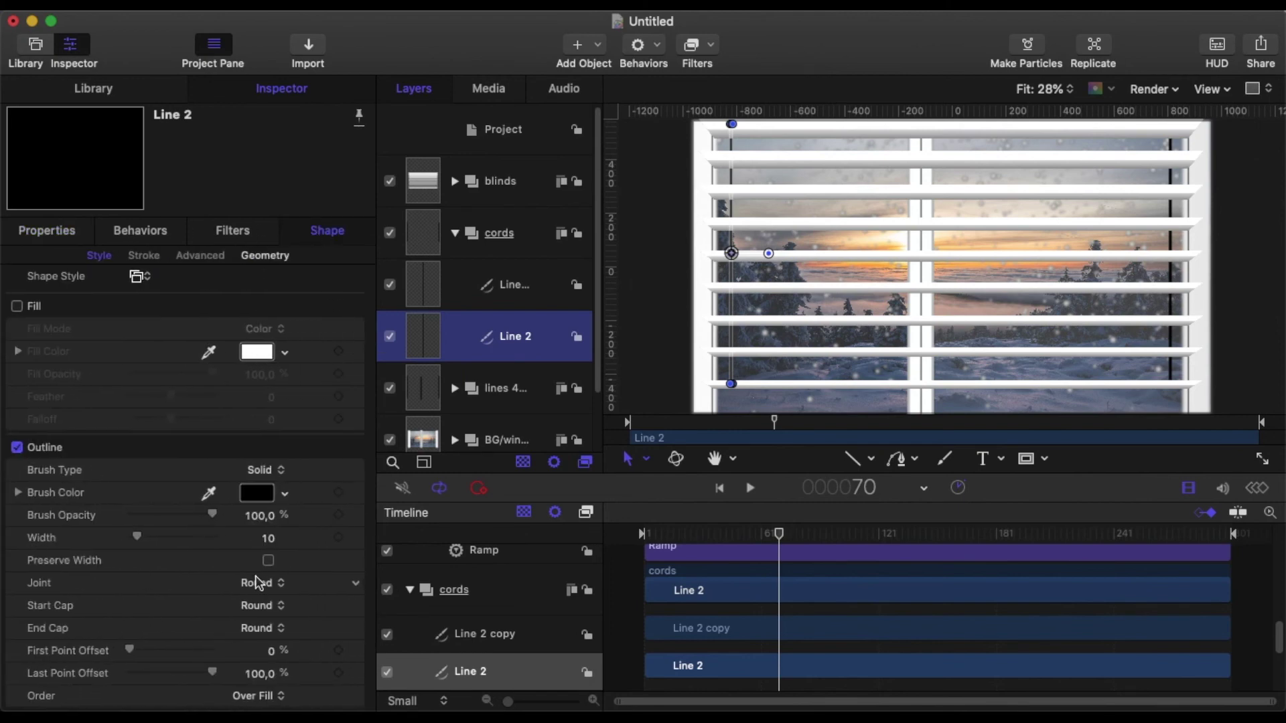
left_click(266, 611)
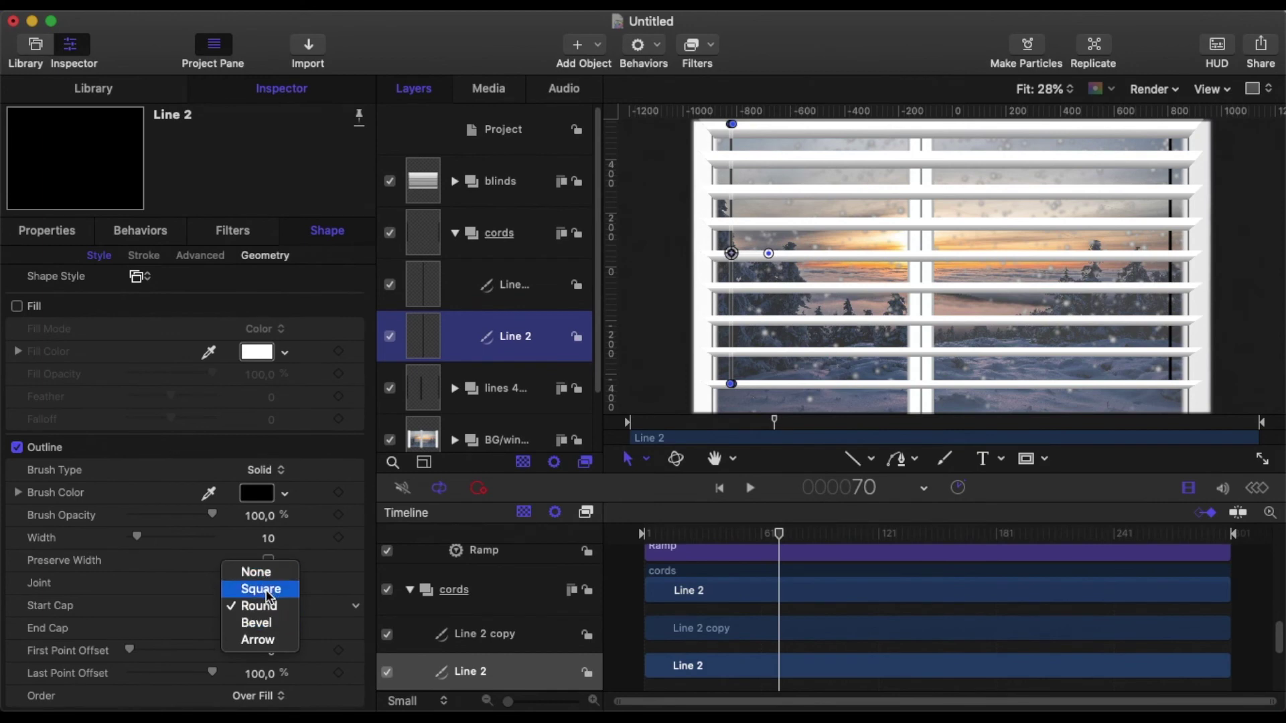
left_click(268, 597)
left_click(261, 629)
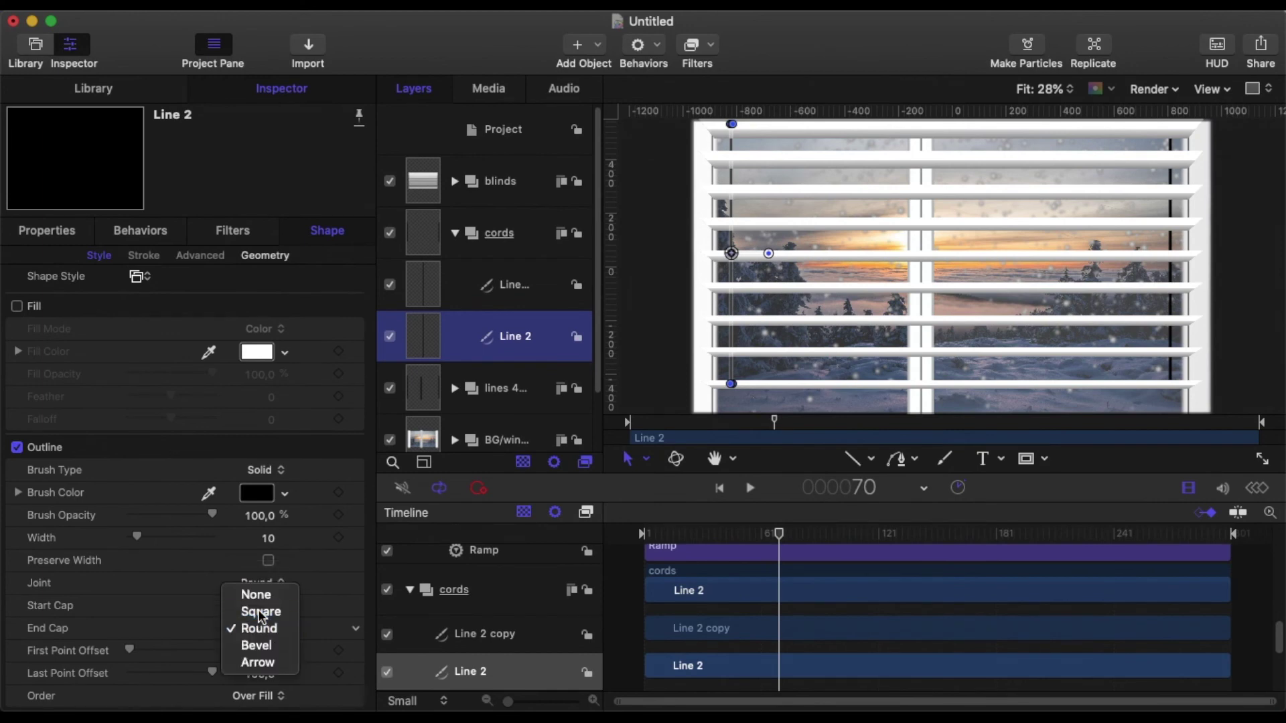
left_click(262, 609)
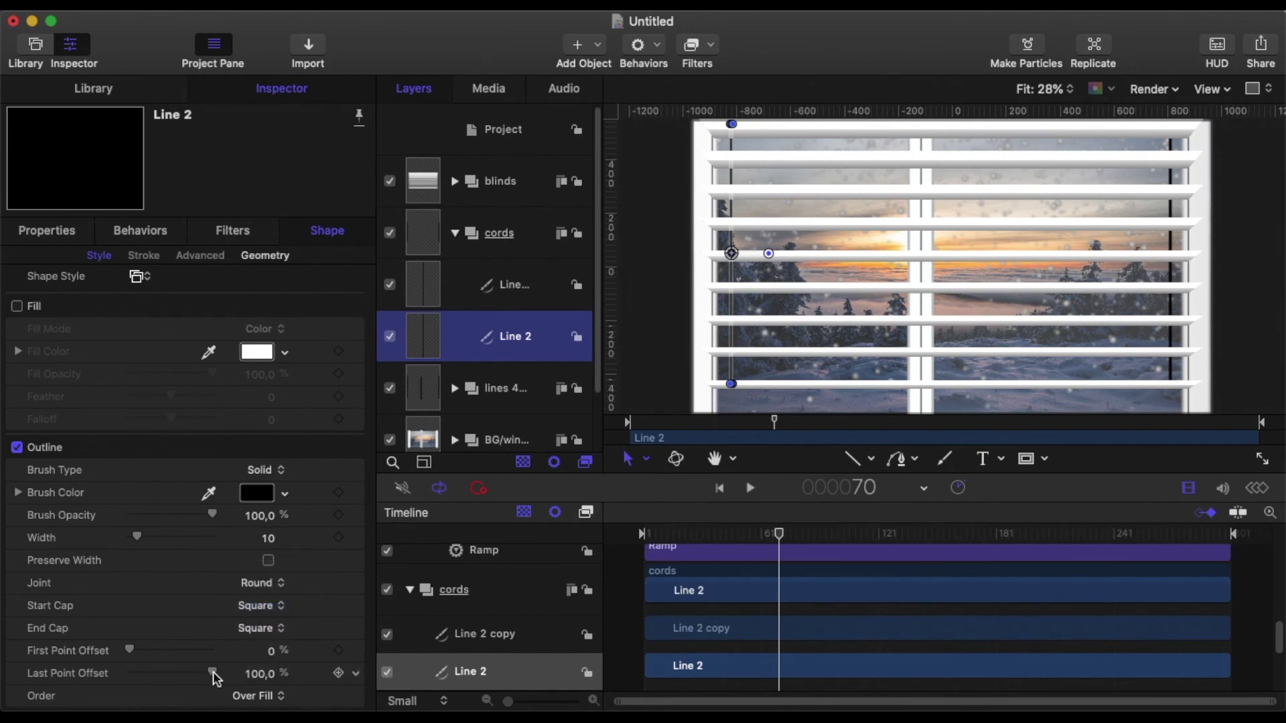
Keyframe the Last Point Offset of Line 2 at 100% on frame 90 and 0% on frame 180.
mouse_move(213, 673)
left_mouse_down()
mouse_move(104, 673)
mouse_move(213, 674)
left_mouse_up()
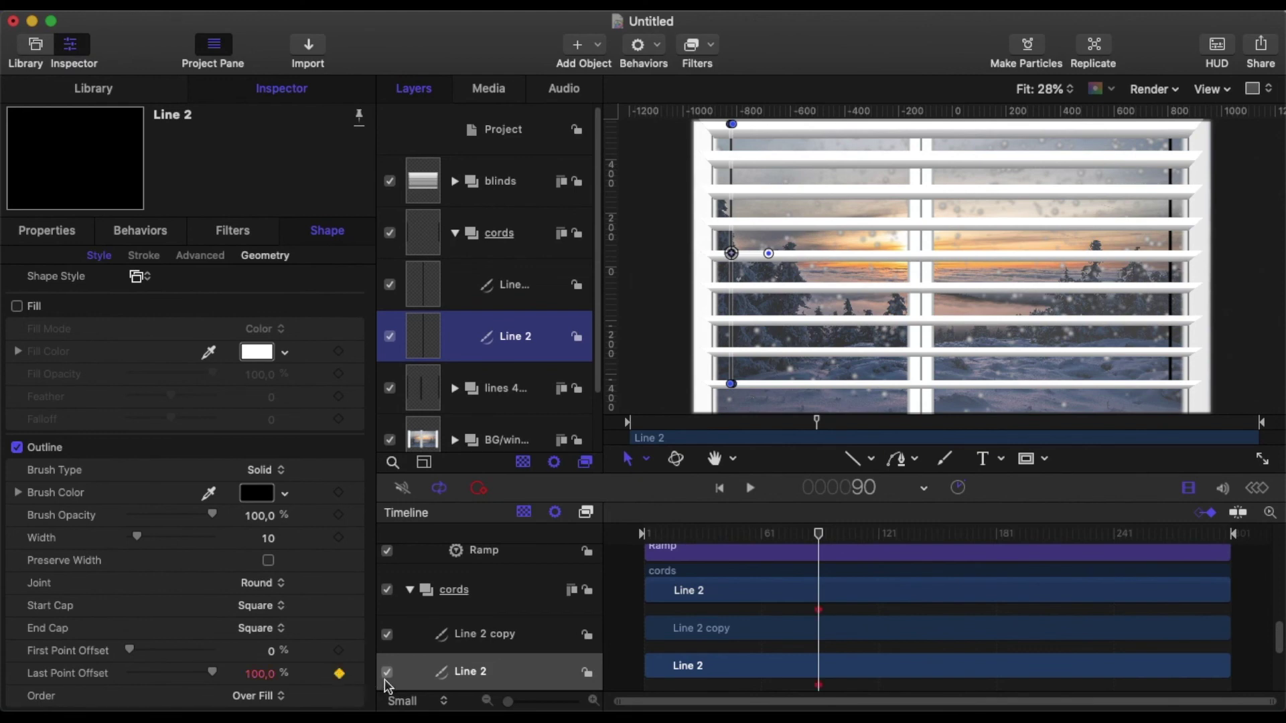
key("space")
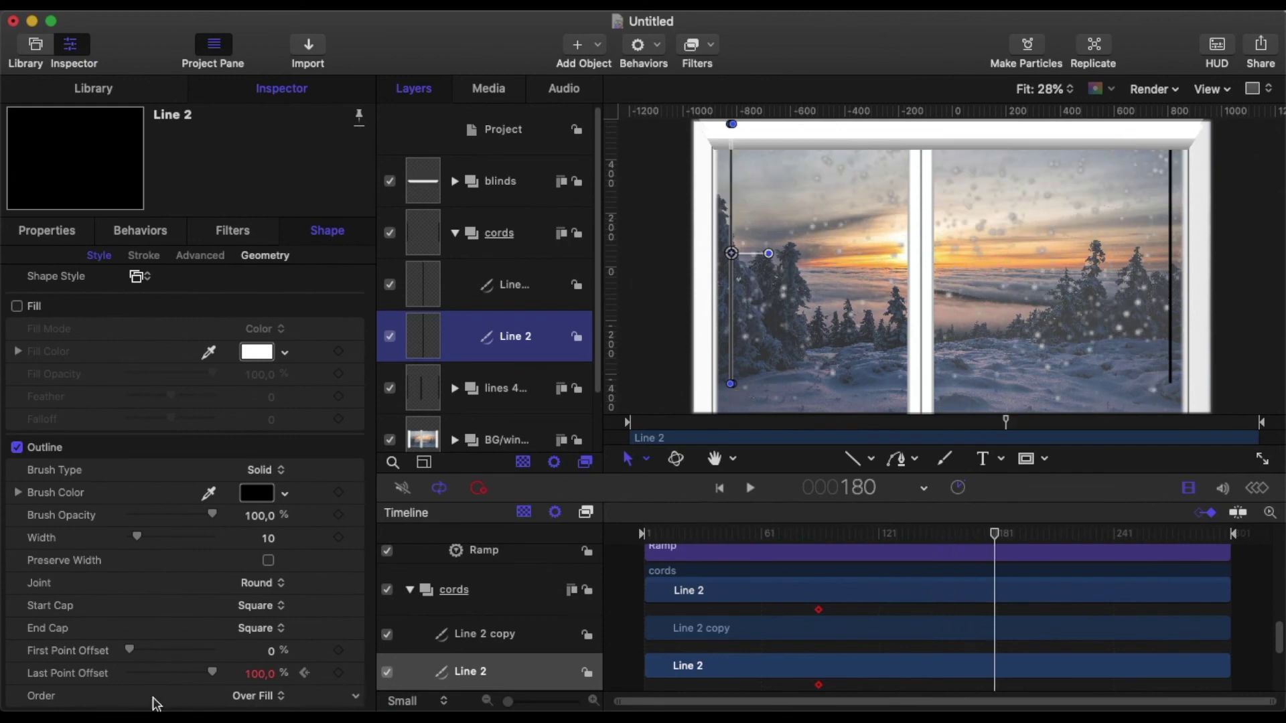
left_click_drag(210, 675, 209, 675)
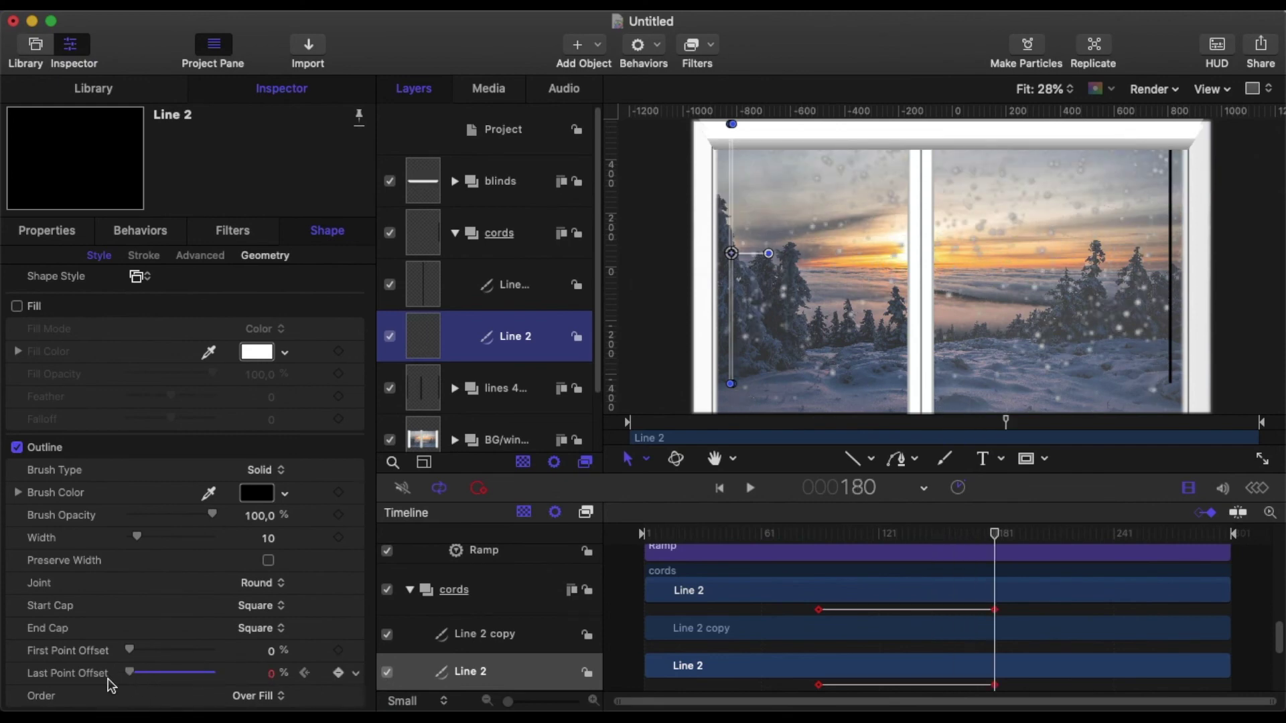
Set the End Cap and Start Cap of Line 2 copy to Square.
left_click(493, 300)
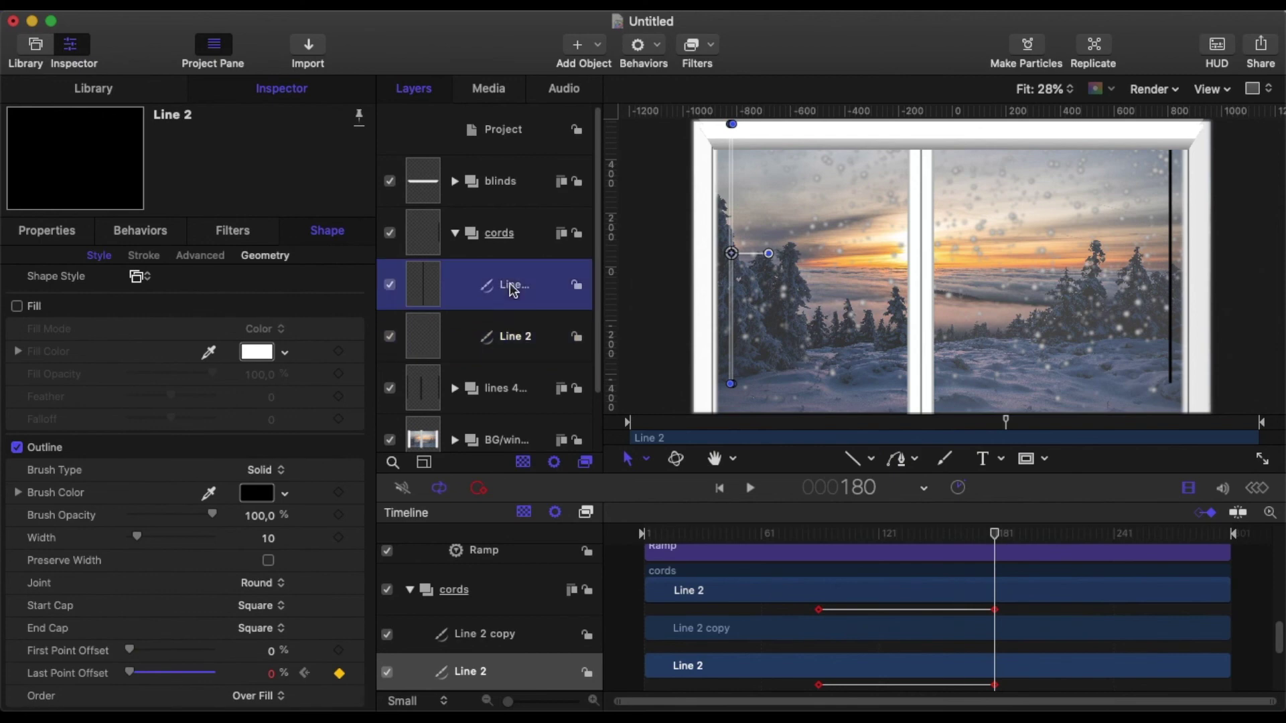
left_click(262, 635)
left_click(259, 613)
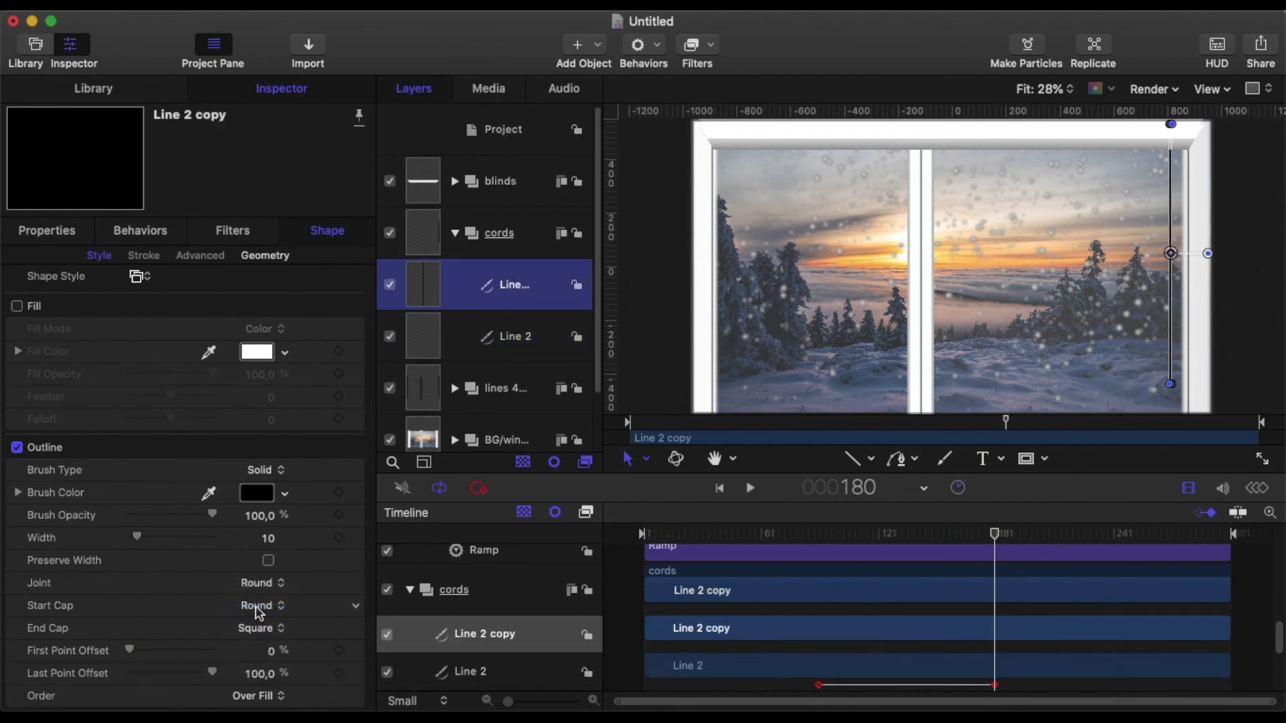
left_click(260, 610)
left_click(260, 591)
Keyframe the Last Point Offset of Line 2 copy at 0% on frame 180 and 100% on frame 90.
left_click_drag(215, 675, 102, 691)
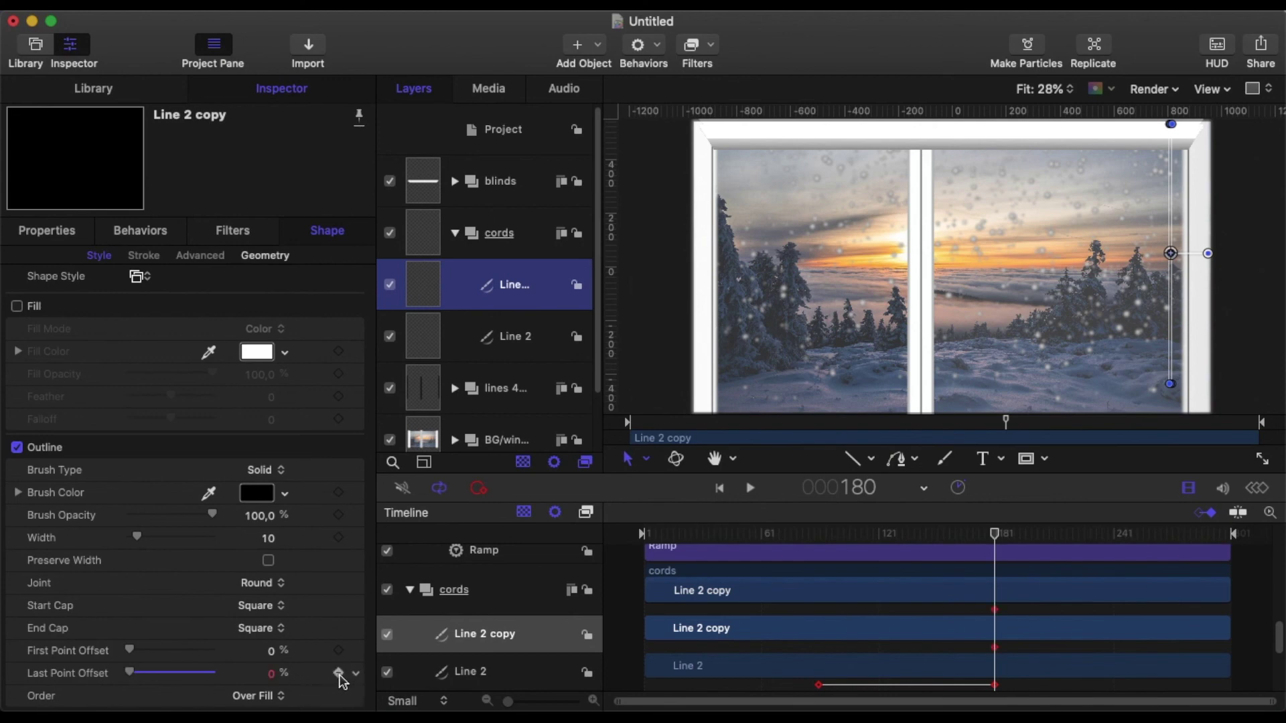
key("Left")
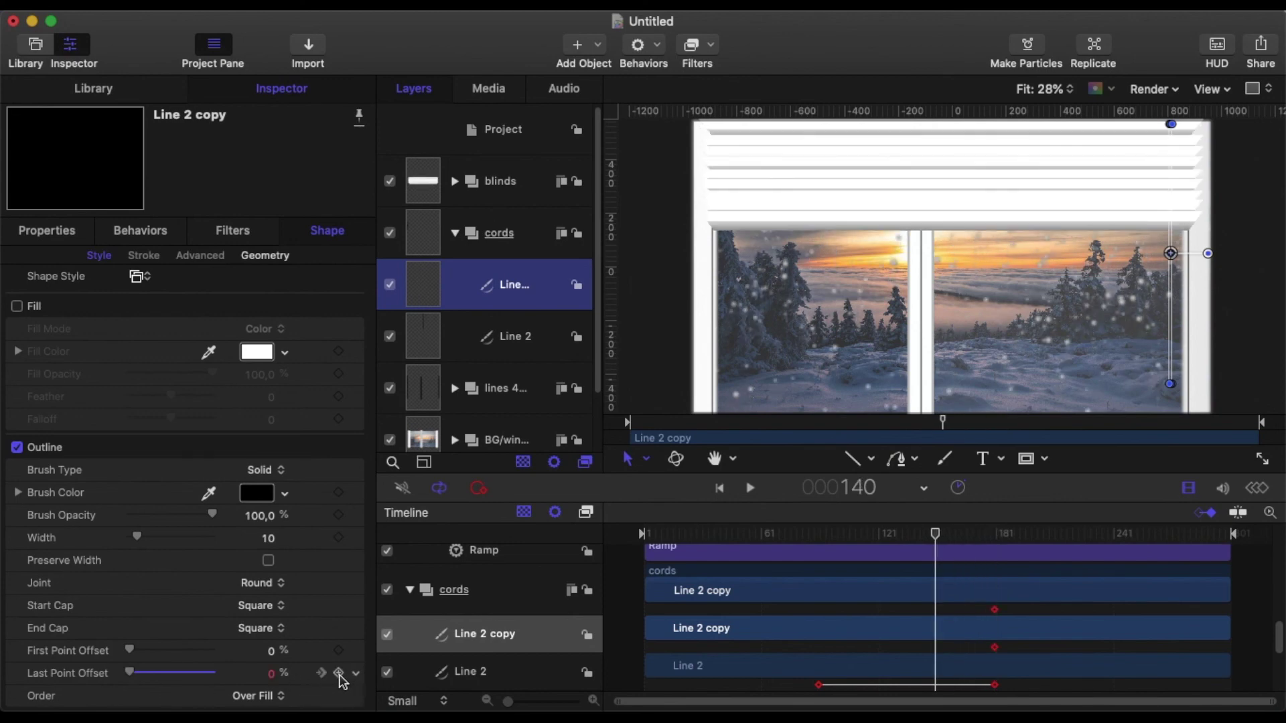
key("Left")
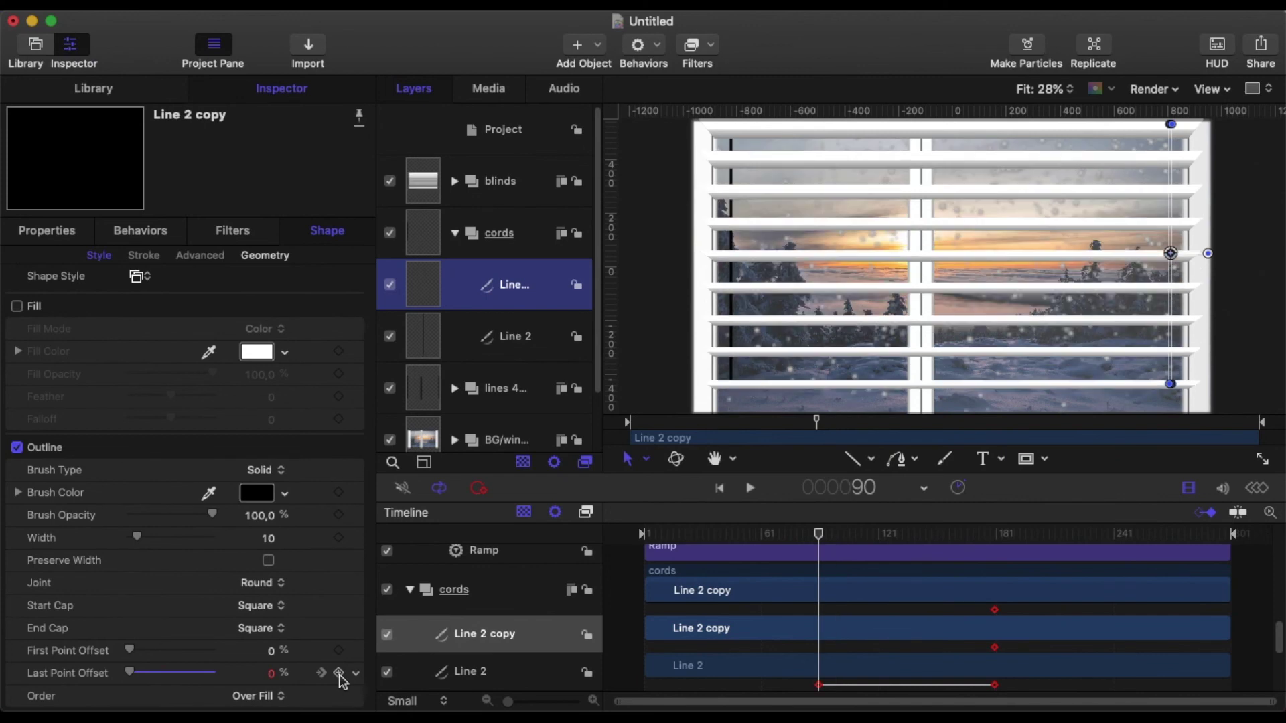
left_click_drag(127, 675, 223, 694)
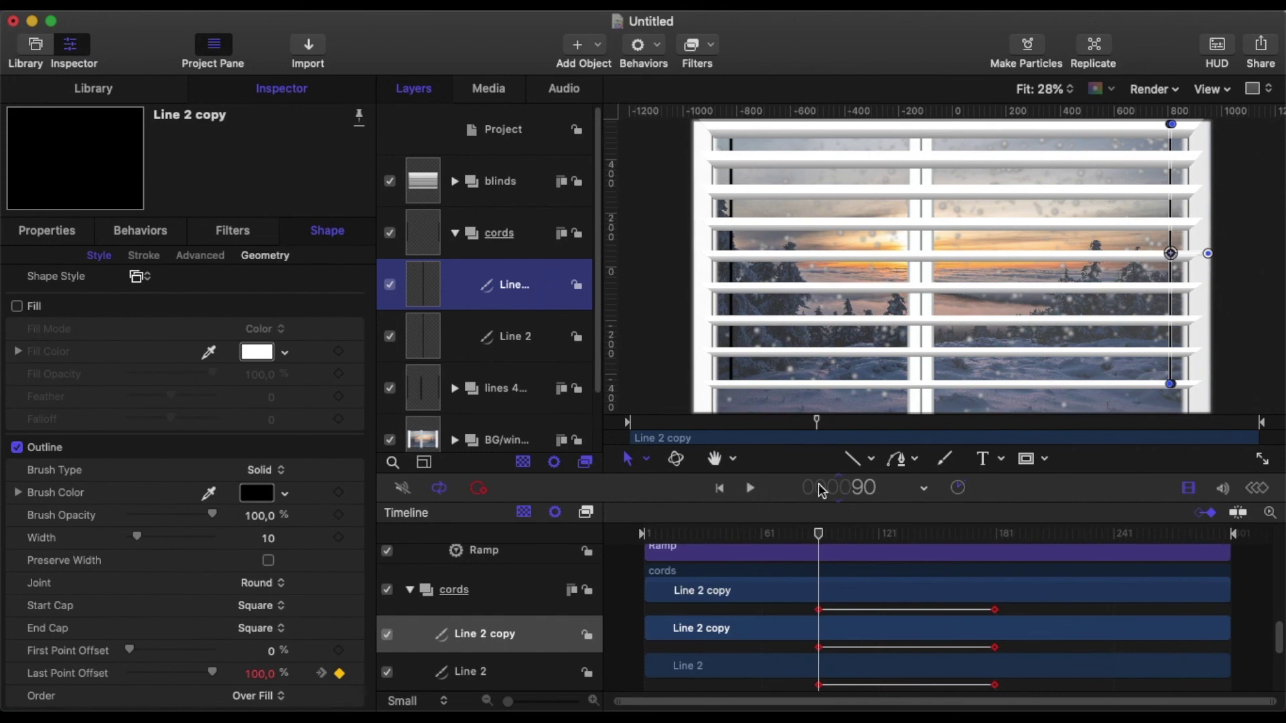
Play back the blinds with their cords from frame 1, and play the ramp behaviour project for comparison.
left_click(720, 488)
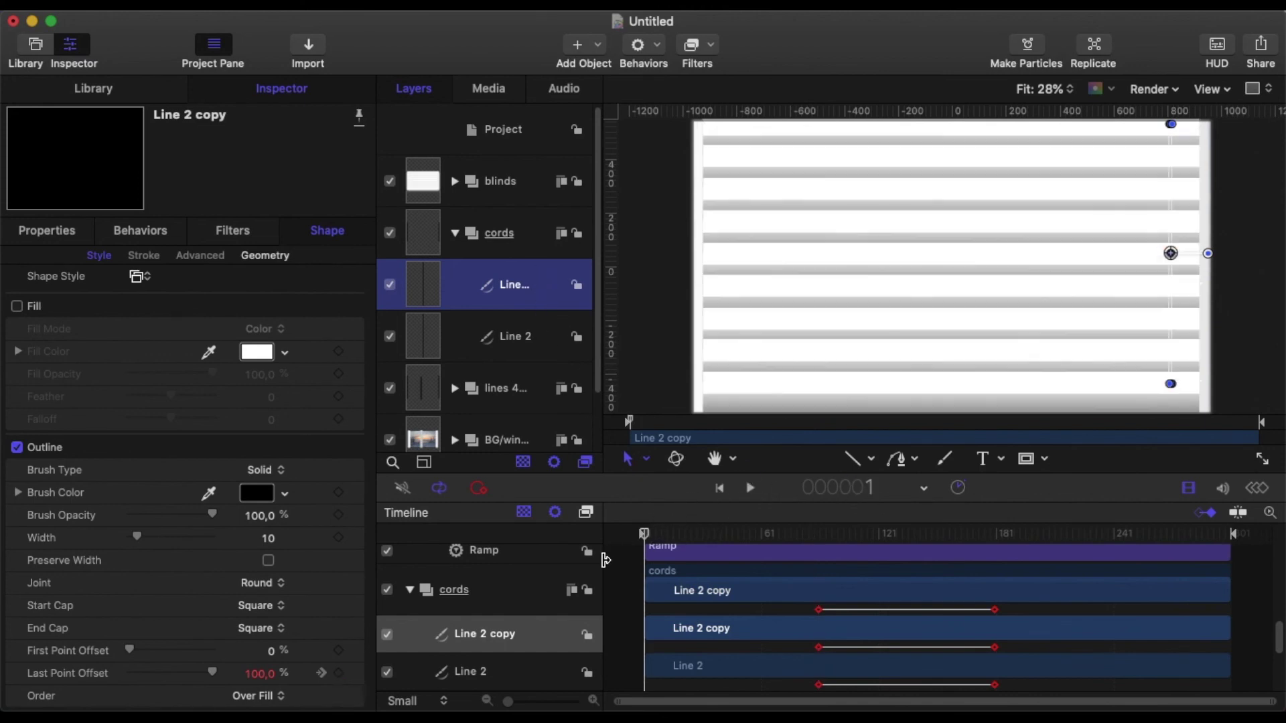
left_click(625, 576)
left_click(748, 490)
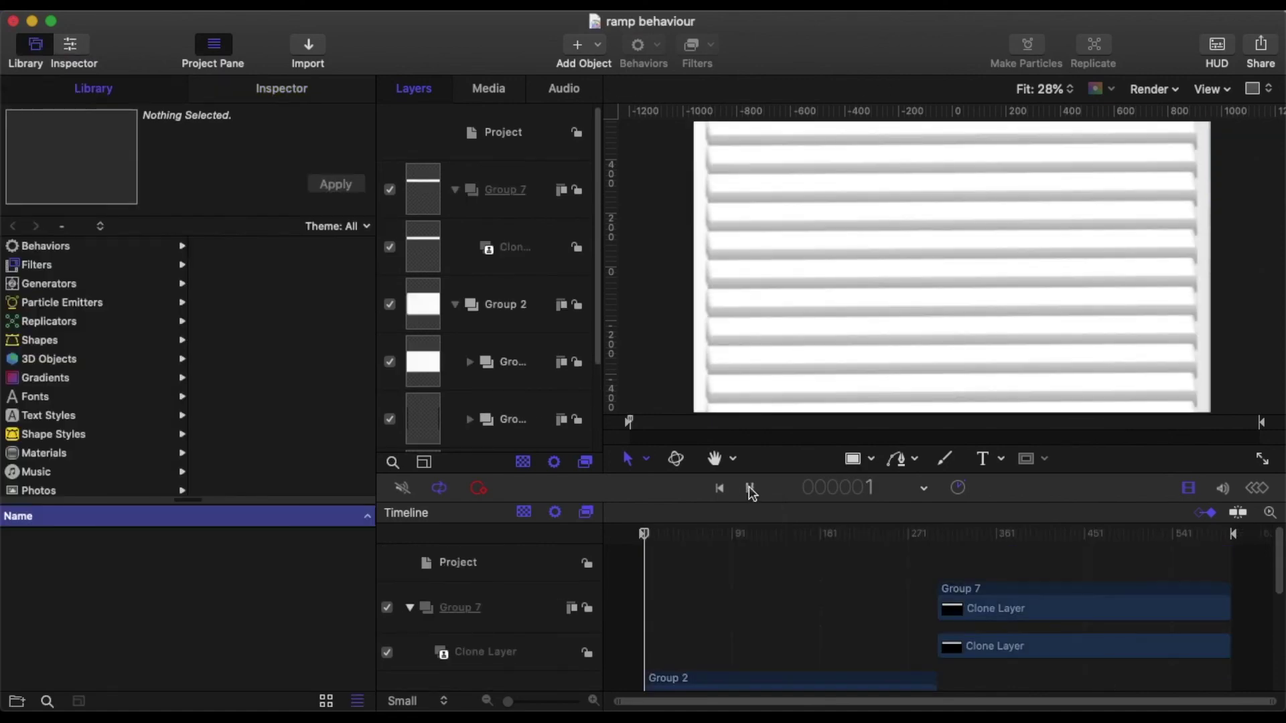
left_click(750, 488)
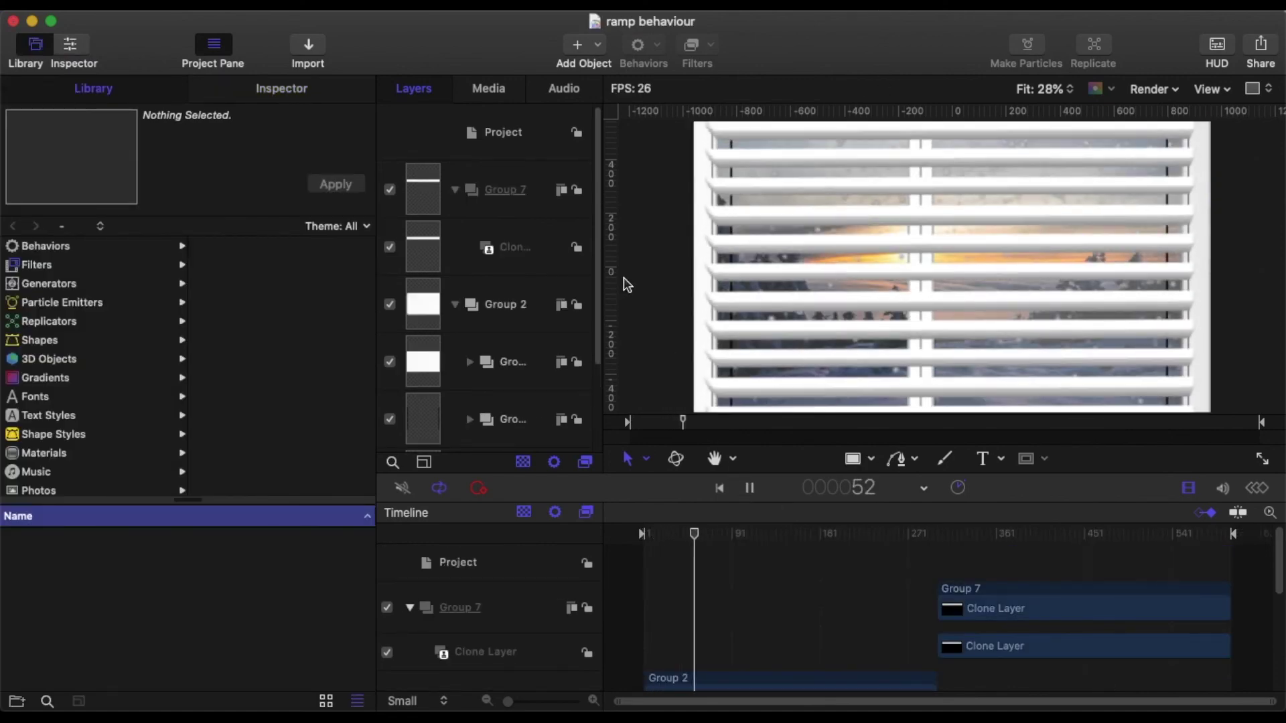